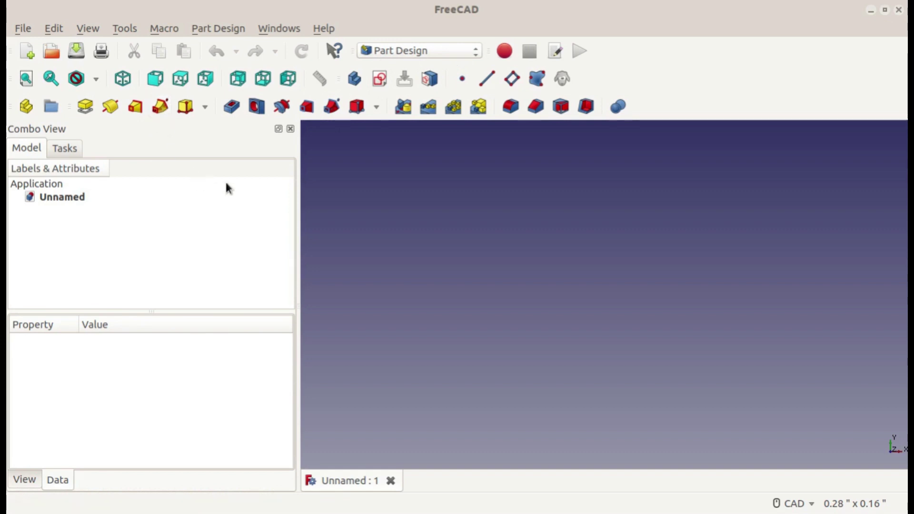
Step: Create a new body and start a sketch in it on the XZ plane
left_click(355, 81)
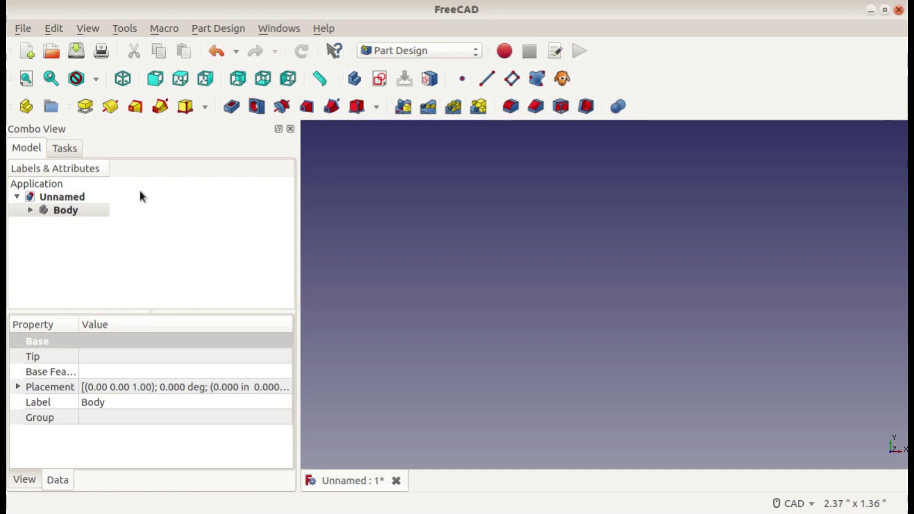
left_click(30, 210)
left_click(53, 250)
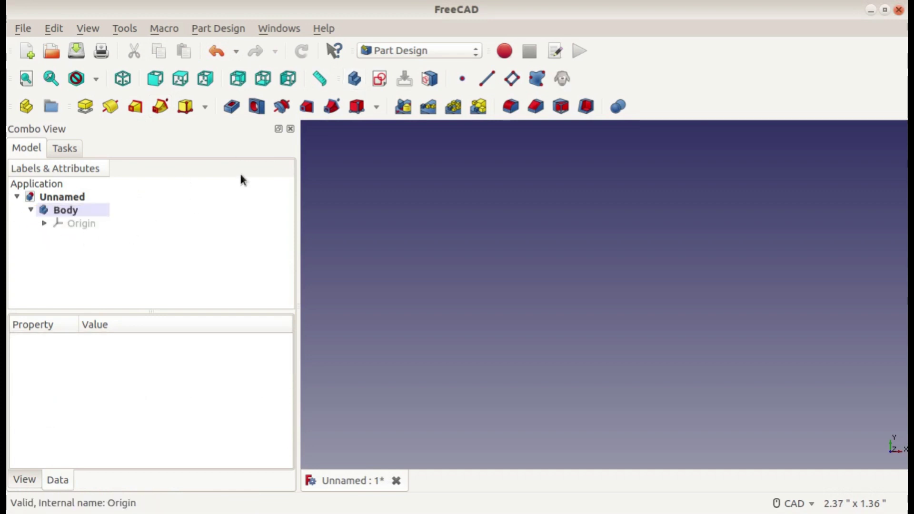
left_click(379, 81)
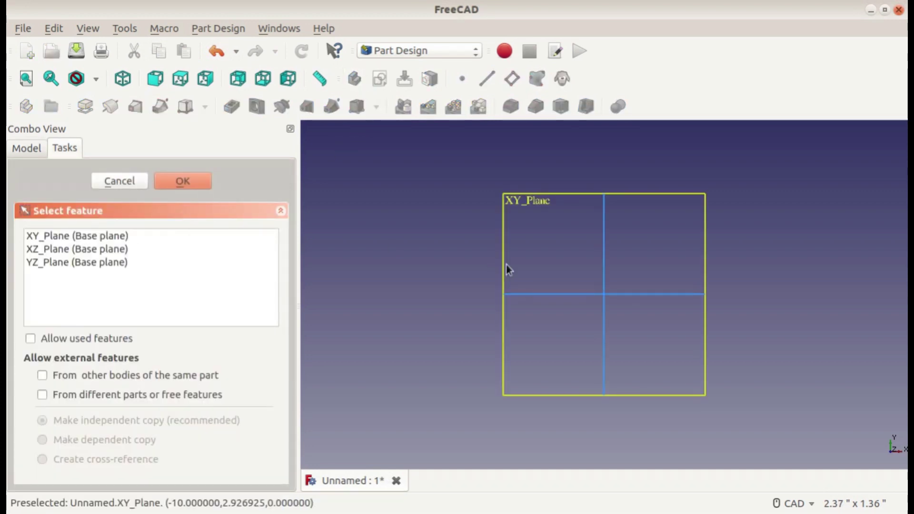
middle_click_drag(501, 284, 468, 239)
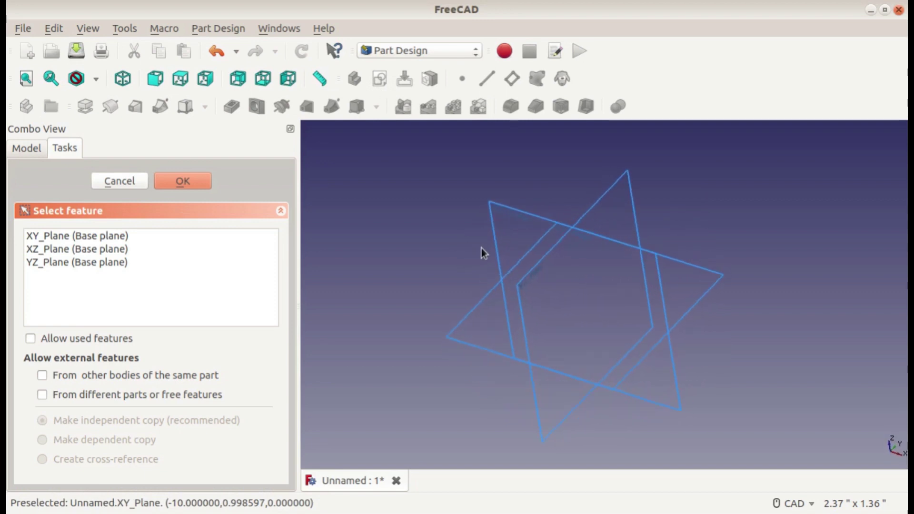
left_click(496, 219)
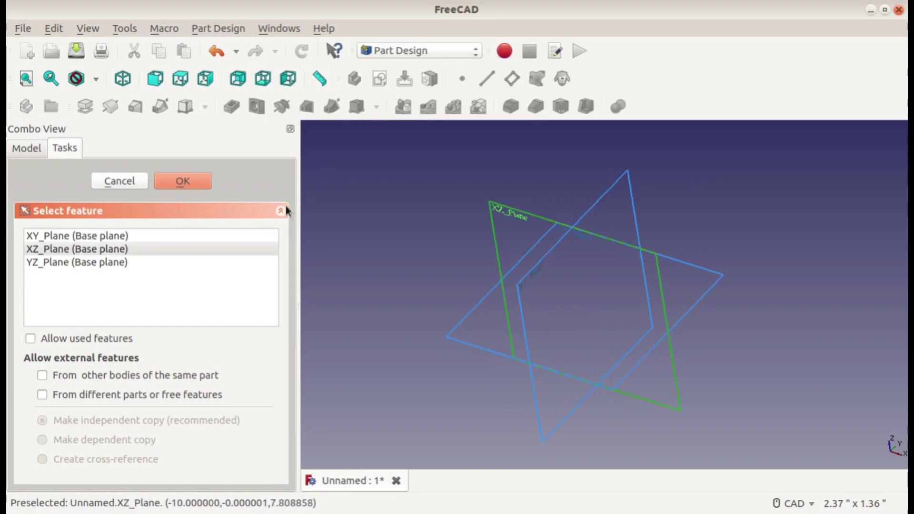
left_click(195, 183)
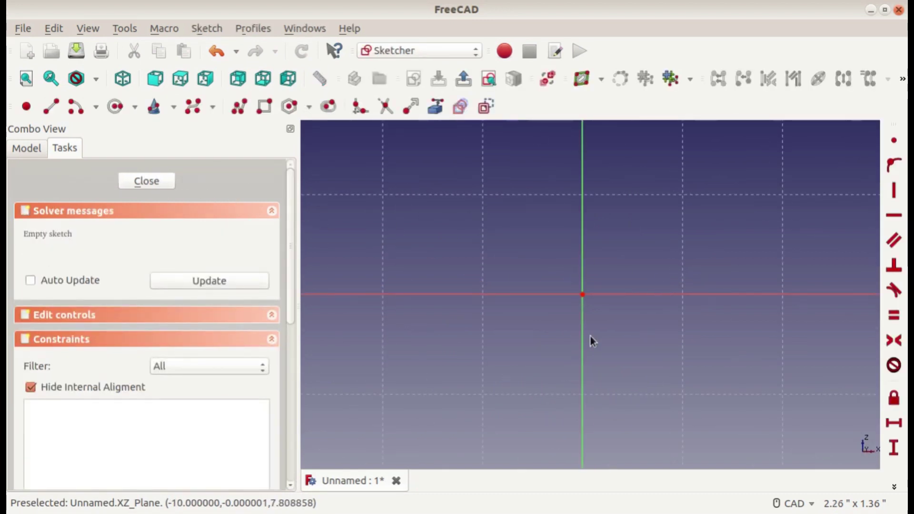
left_click(580, 292)
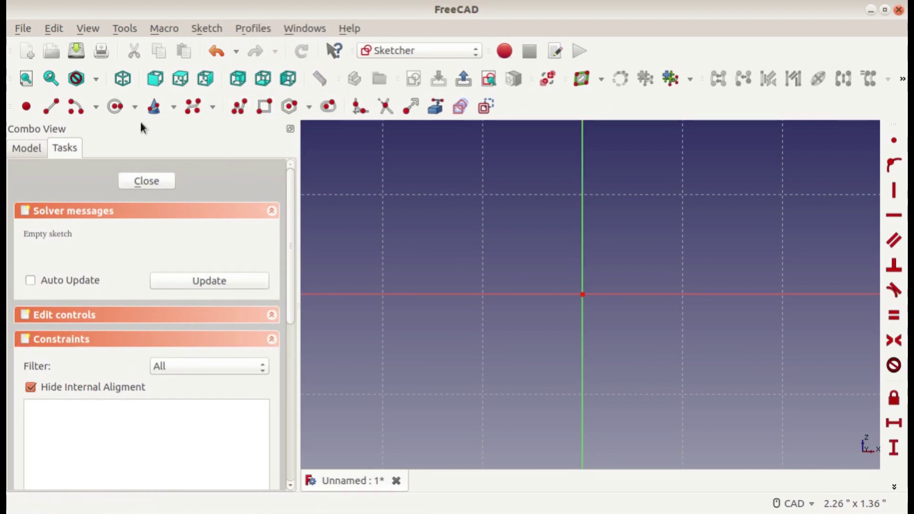
Step: Draw a closed eight-sided polyline profile starting on the vertical axis, with a central step reaching down to the horizontal axis
left_click(239, 107)
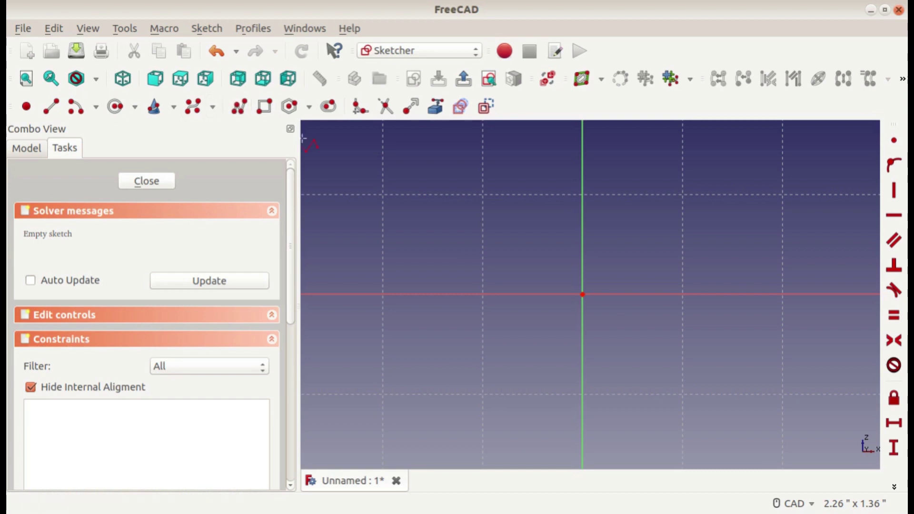
left_click(583, 275)
left_click(630, 275)
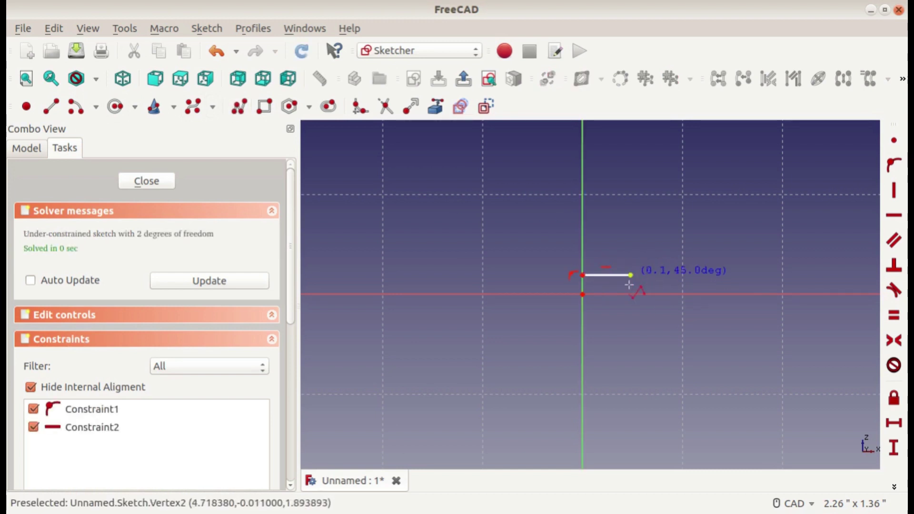
left_click(629, 294)
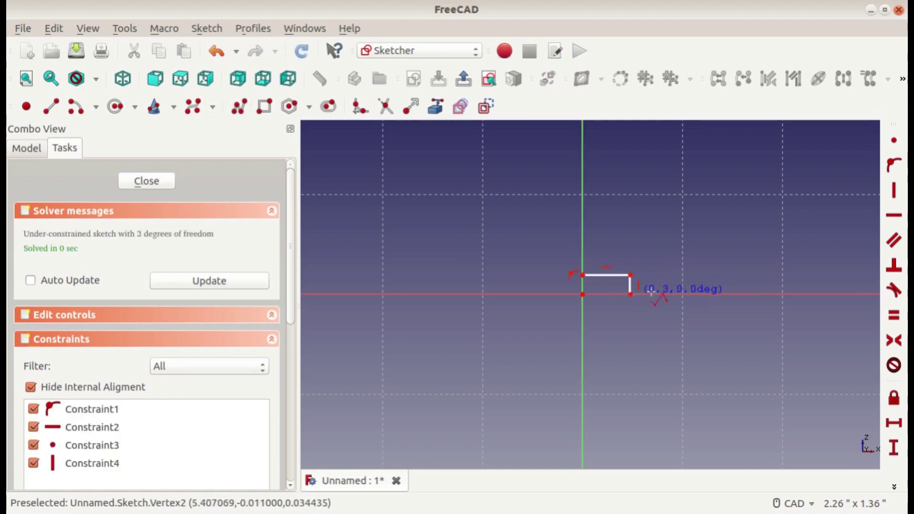
left_click(717, 294)
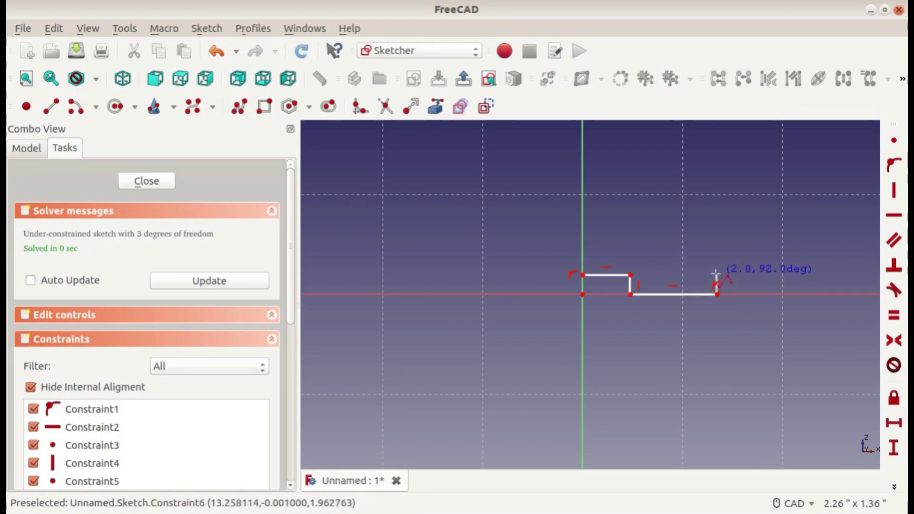
left_click(716, 274)
left_click(761, 273)
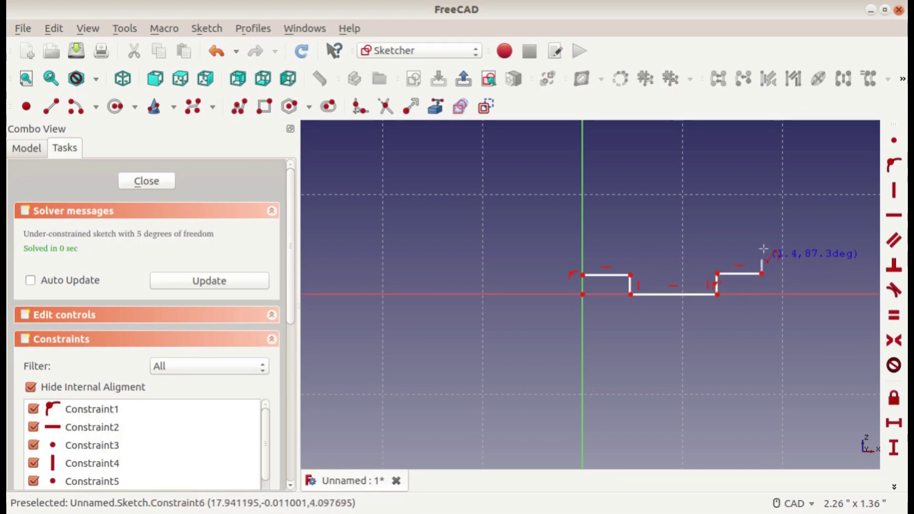
left_click(761, 253)
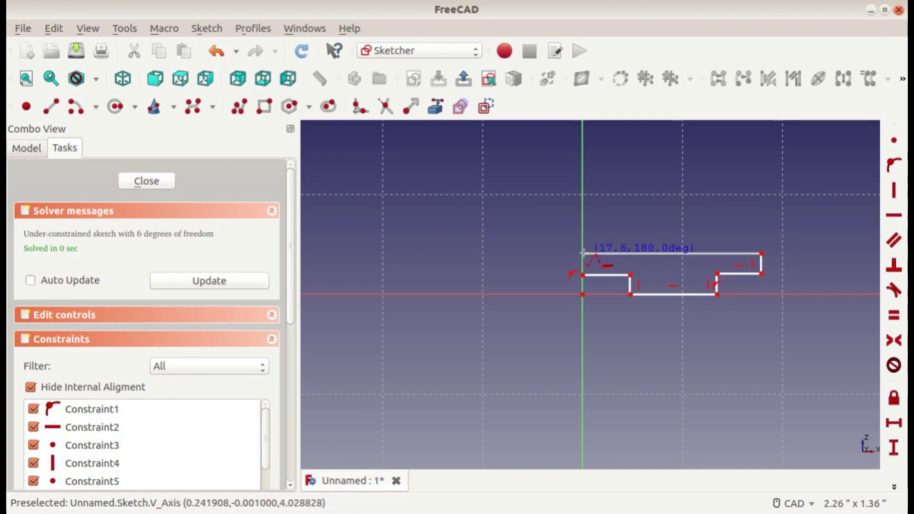
left_click(583, 253)
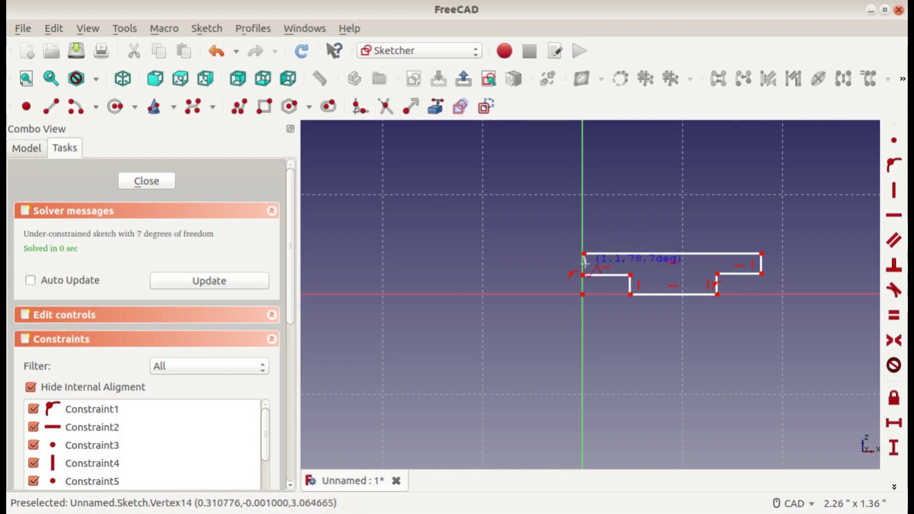
left_click(583, 275)
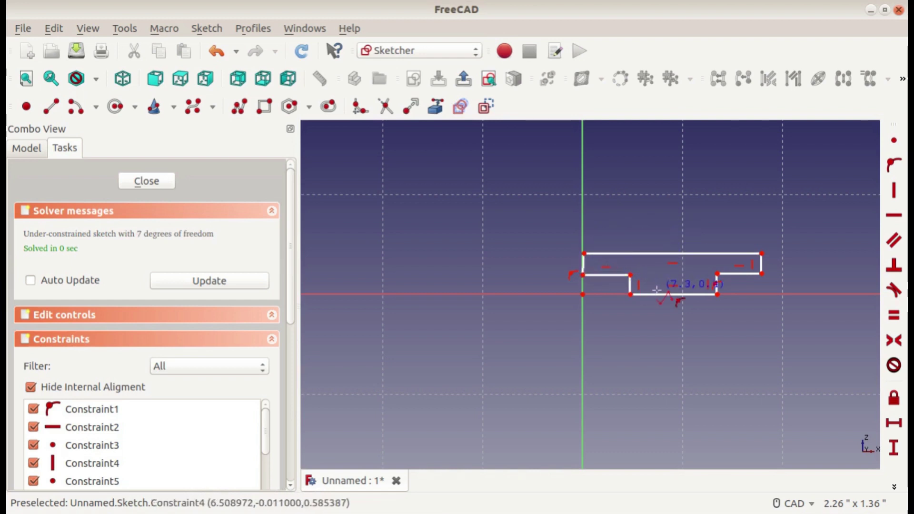
right_click(583, 270)
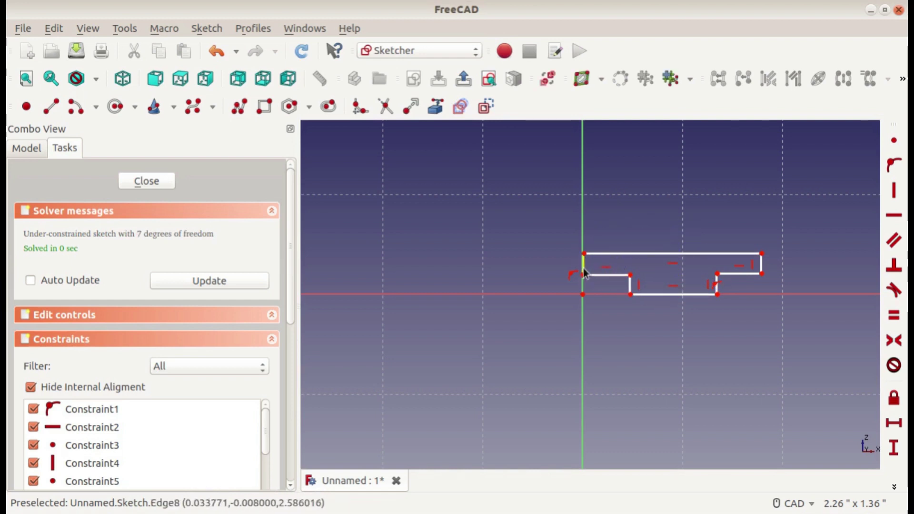
Step: Constrain the profile's left edge vertical, set the top edge's horizontal length to 1 in, and place that dimension above the profile
left_click(583, 270)
left_click(893, 191)
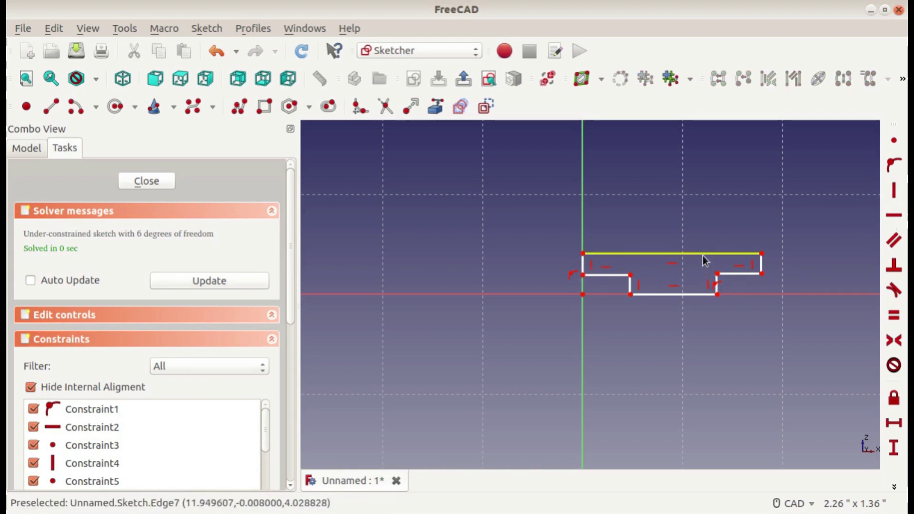
left_click(893, 486)
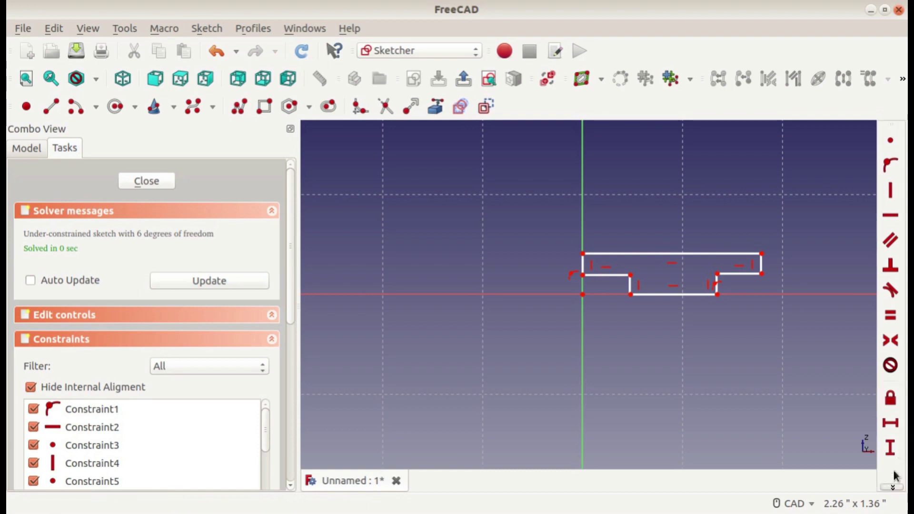
left_click(894, 140)
left_click(673, 253)
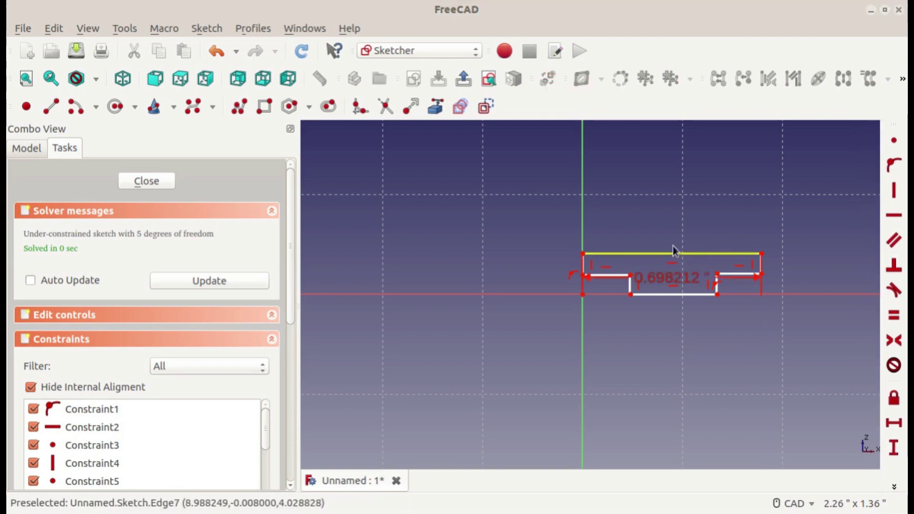
type("1")
key("Return")
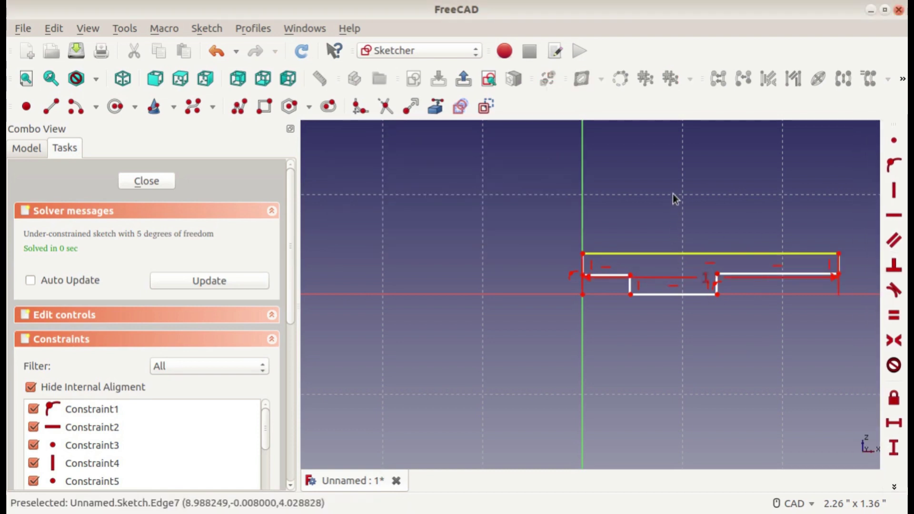
left_click_drag(710, 279, 712, 214)
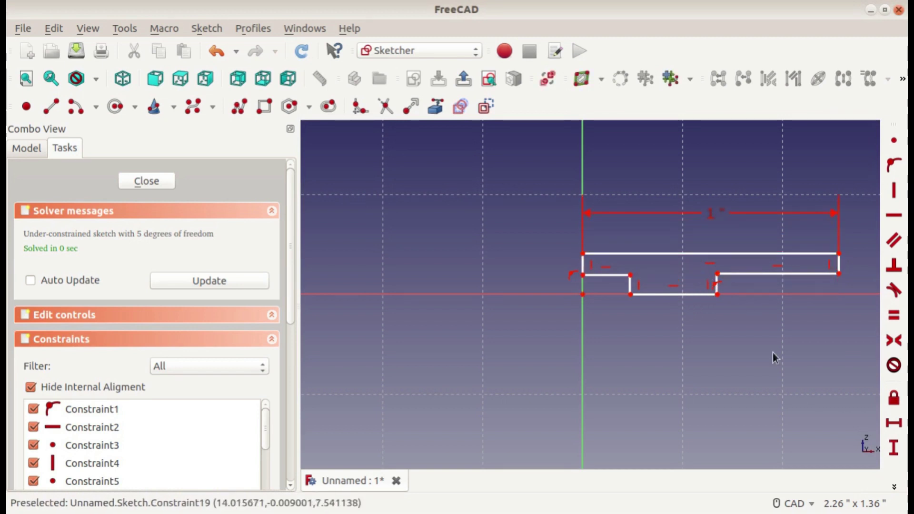
Step: Set the vertical length of the profile's left edge to 0.125 in and move its dimension clear of the profile
left_click(894, 448)
left_click(582, 264)
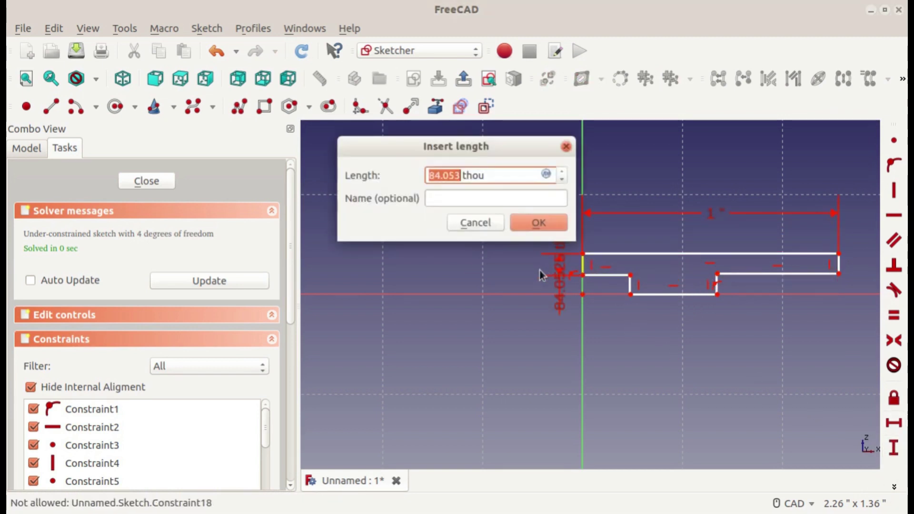
type("0.12")
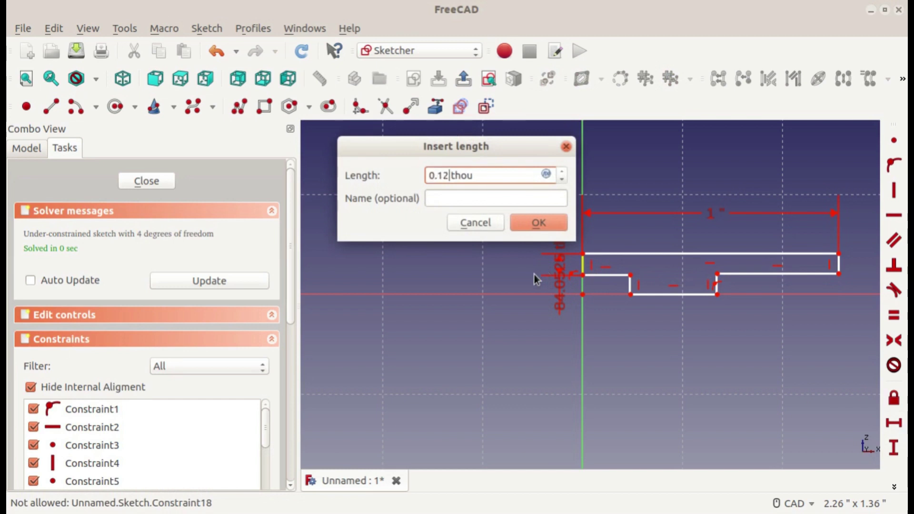
type("5")
key("Delete")
key("Delete")
key("Delete")
key("Delete")
key("Delete")
type("\"")
key("Return")
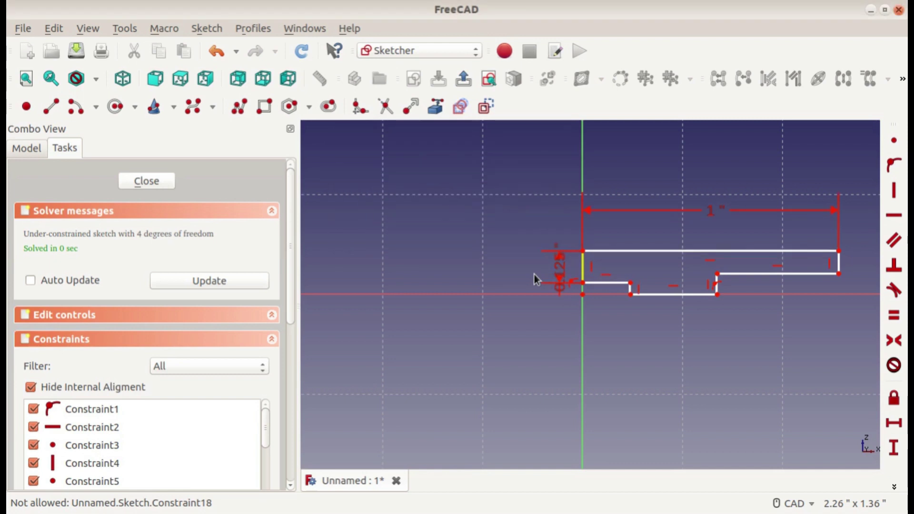
mouse_move(555, 271)
left_mouse_down()
mouse_move(540, 210)
mouse_move(546, 215)
left_mouse_up()
Step: Set the left side of the central step to a height of 0.0625 in and place its dimension well left of the profile
left_click_drag(582, 251, 582, 233)
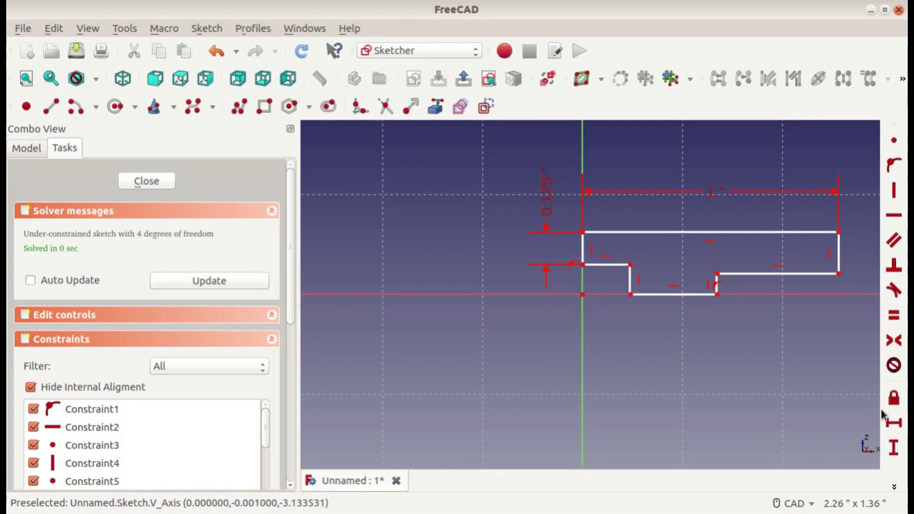
left_click(893, 448)
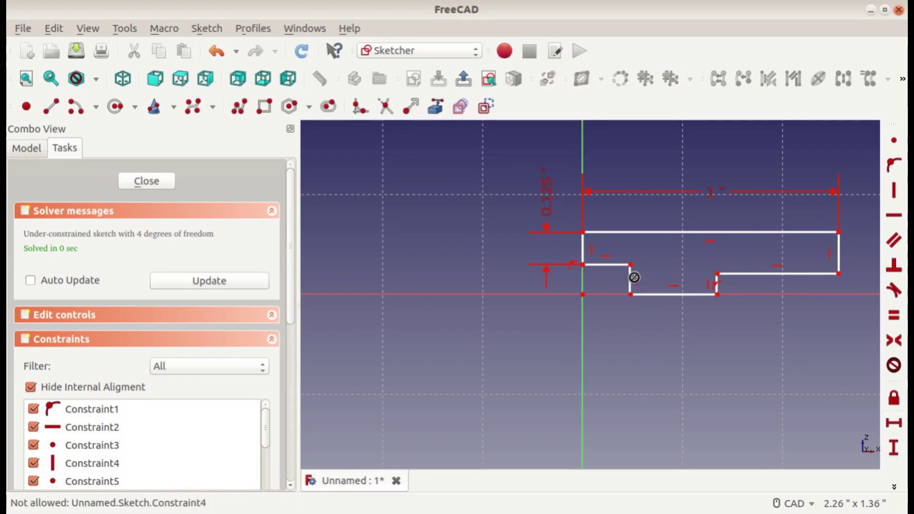
left_click(630, 281)
type("0.0")
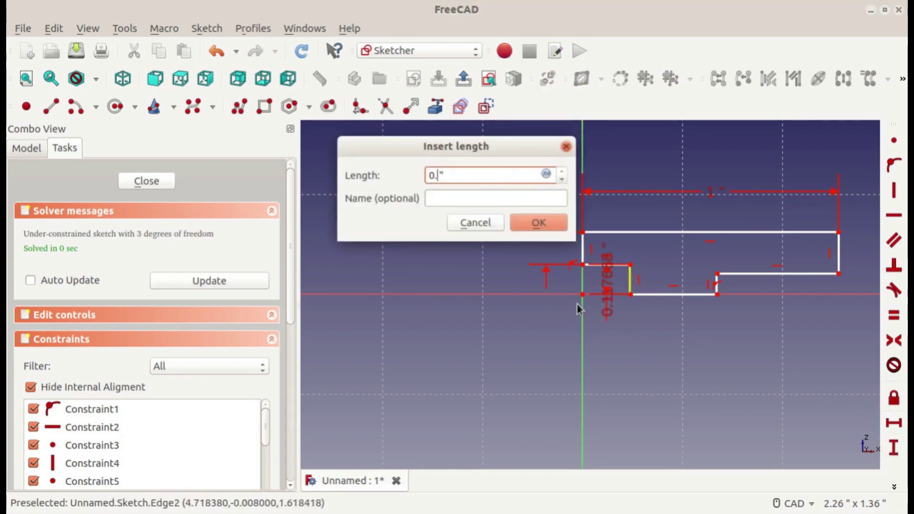
type("625")
key("Return")
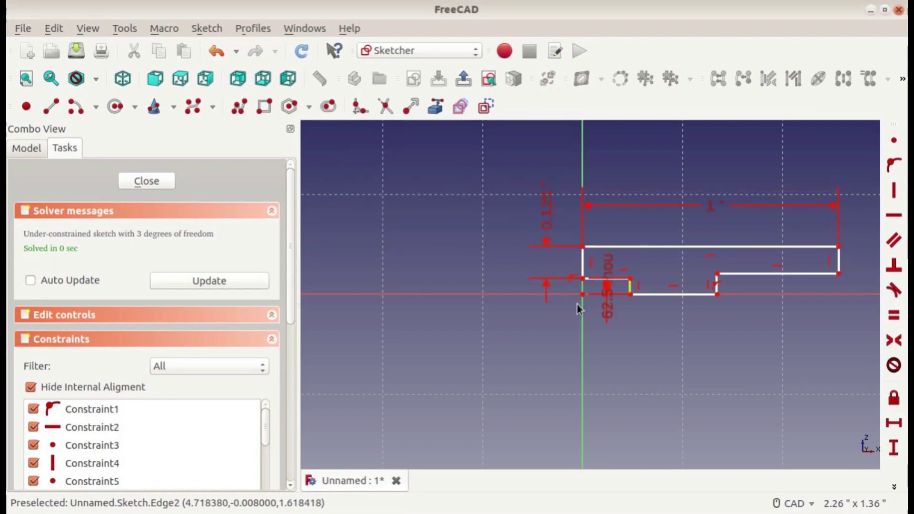
left_click_drag(607, 291, 482, 346)
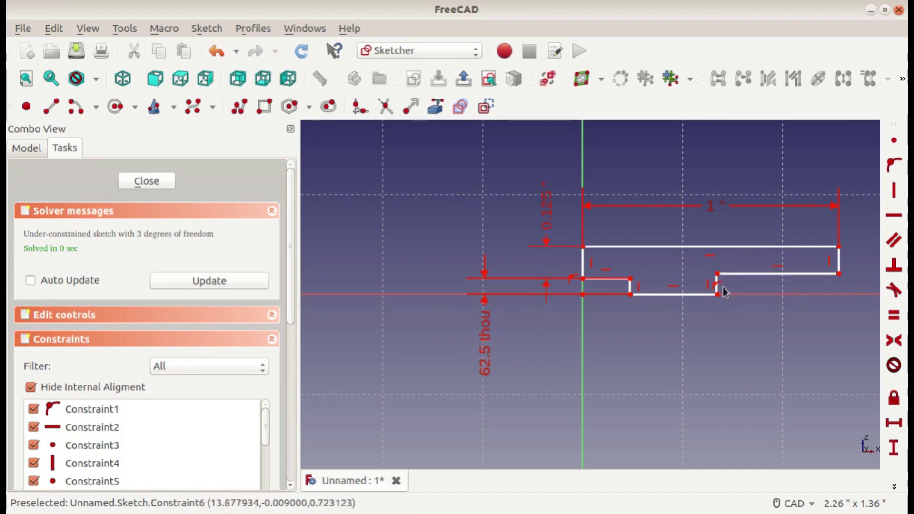
Step: Apply an equal-length constraint to the two short vertical edges of the central step
scroll(723, 291, "up", 10)
scroll(677, 305, "down", 4)
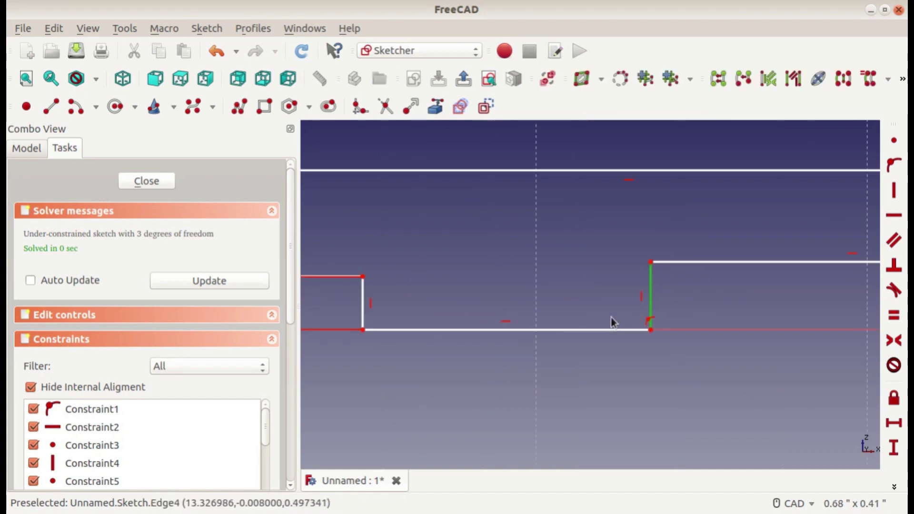
left_click(362, 305)
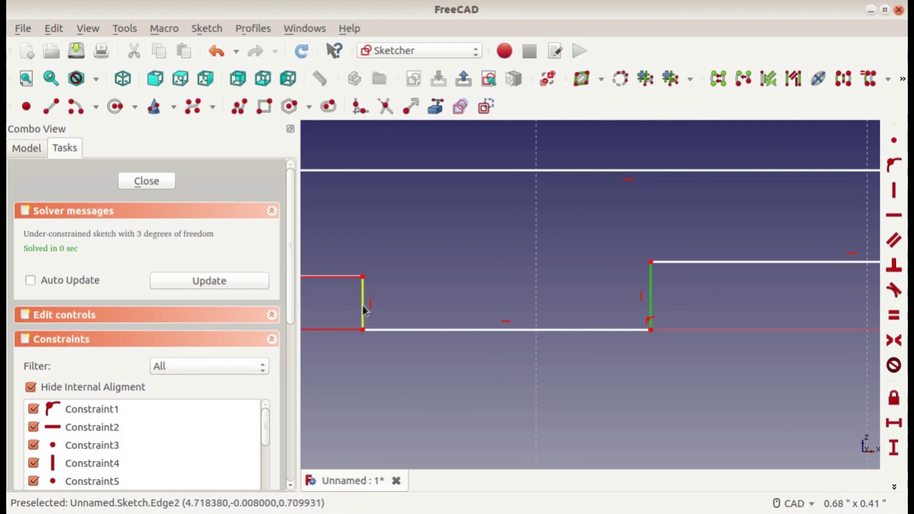
left_click(894, 314)
Step: Set the horizontal length of the profile's lower-left ledge to 0.25 in
scroll(653, 305, "down", 6)
scroll(624, 309, "up", 4)
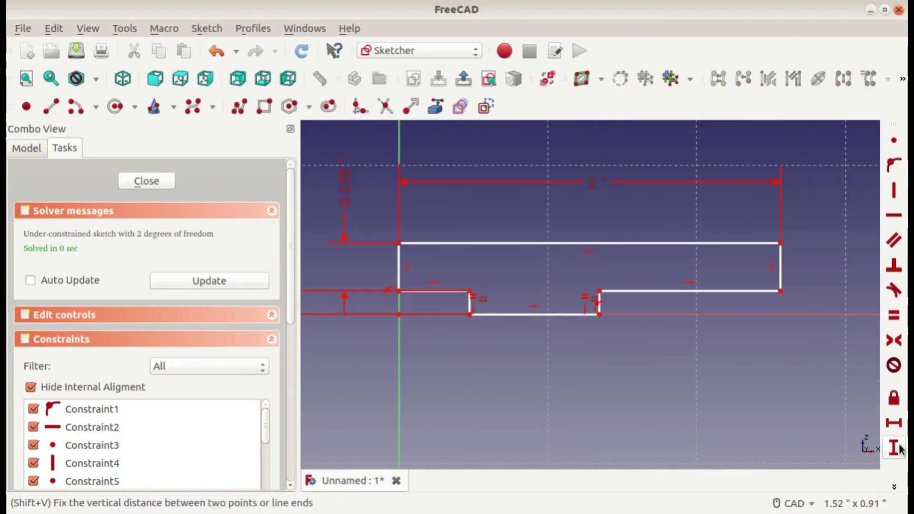
left_click(893, 422)
left_click(431, 292)
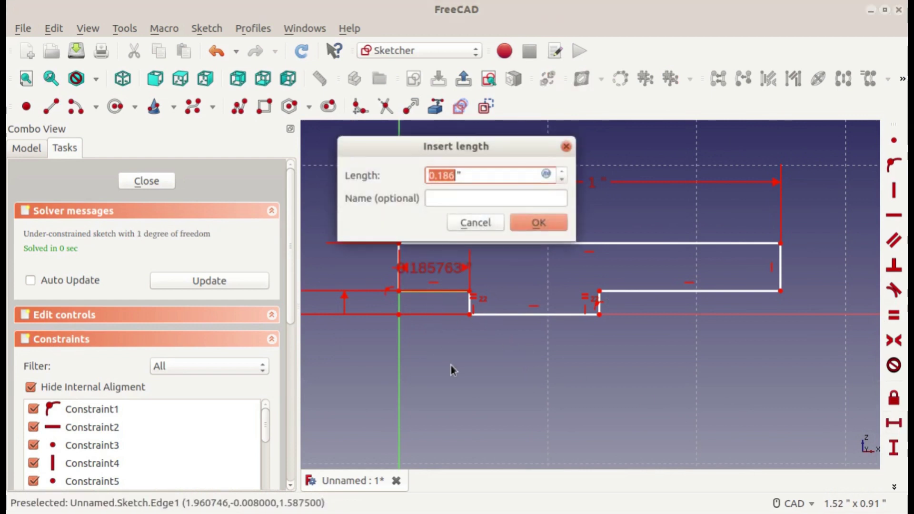
type("0.25")
key("Return")
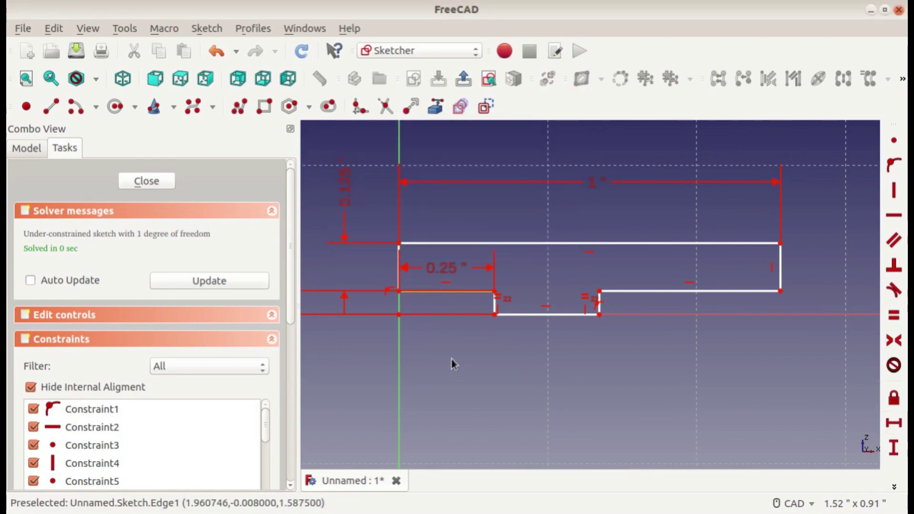
Step: Set the horizontal length of the profile's lower-right ledge to 0.5 in
left_click(732, 293)
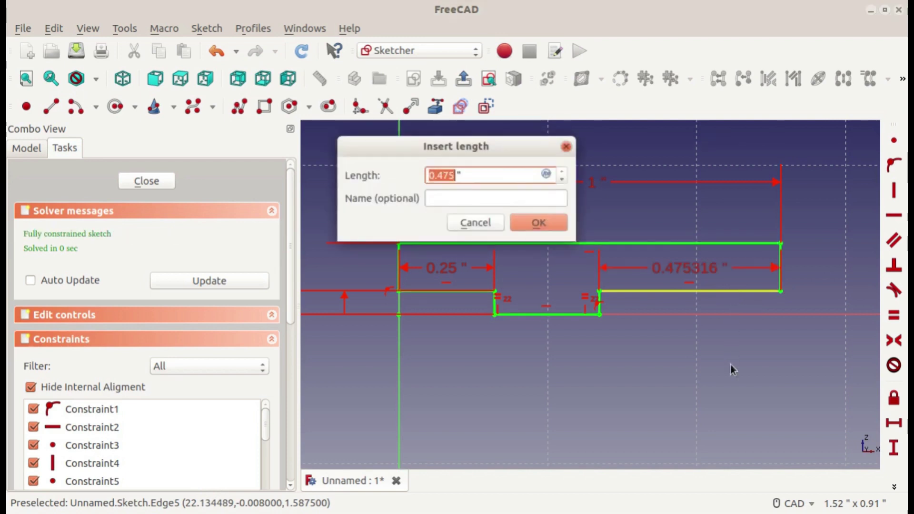
type("0.5")
key("Return")
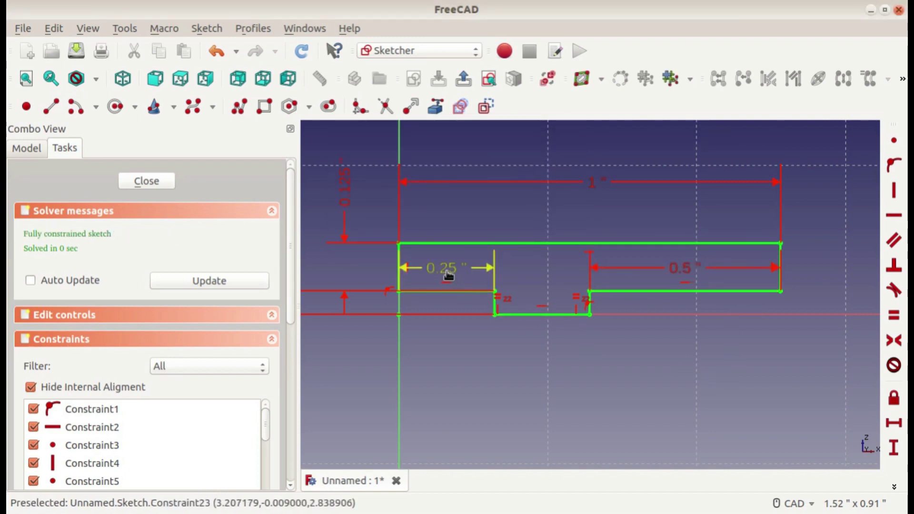
Step: Move the 0.25 in and 0.5 in ledge dimensions below the profile and close the sketch
left_click_drag(447, 277, 460, 348)
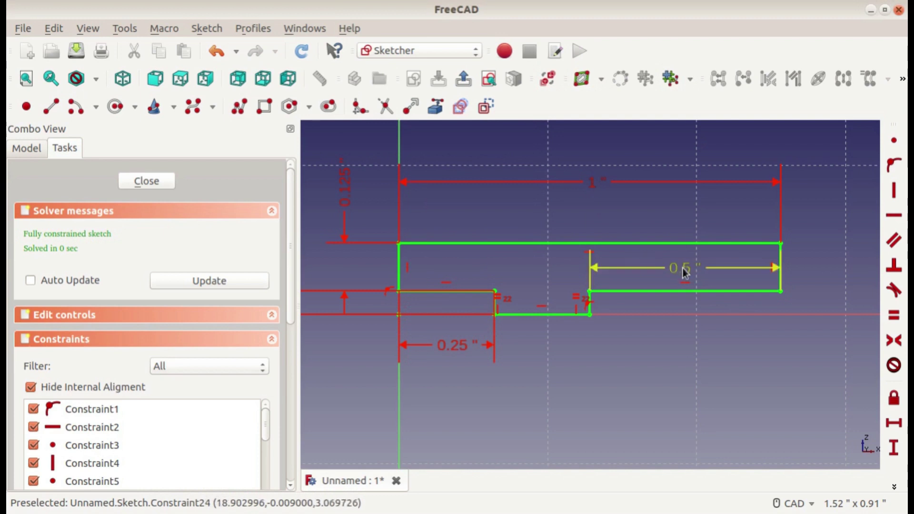
left_click_drag(681, 269, 694, 353)
scroll(601, 355, "down", 3)
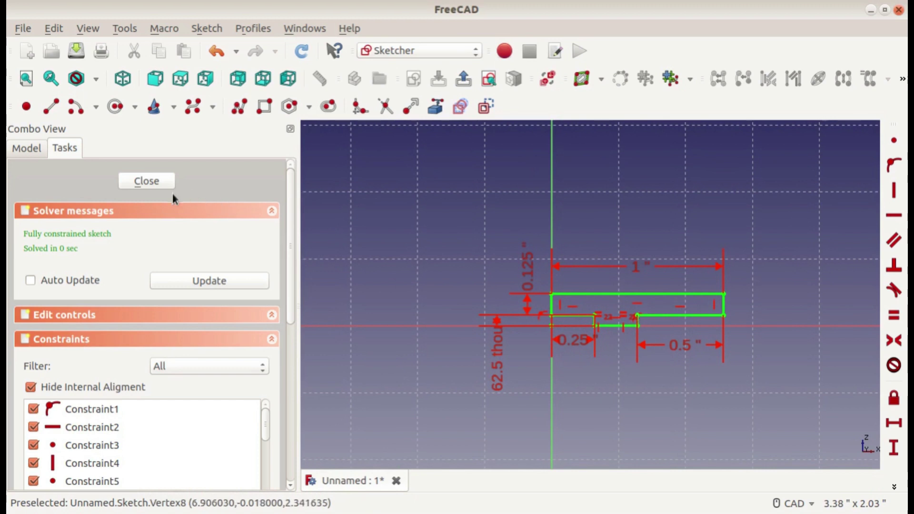
left_click(147, 181)
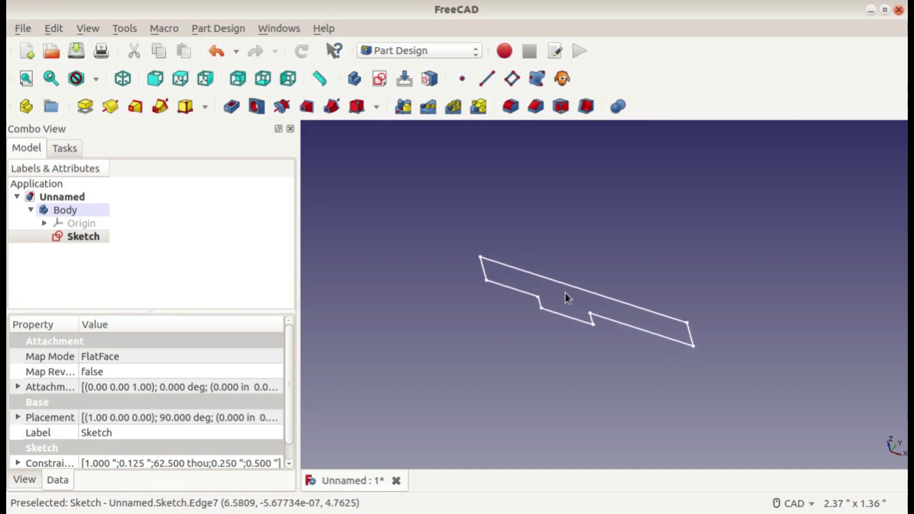
scroll(564, 293, "down", 2)
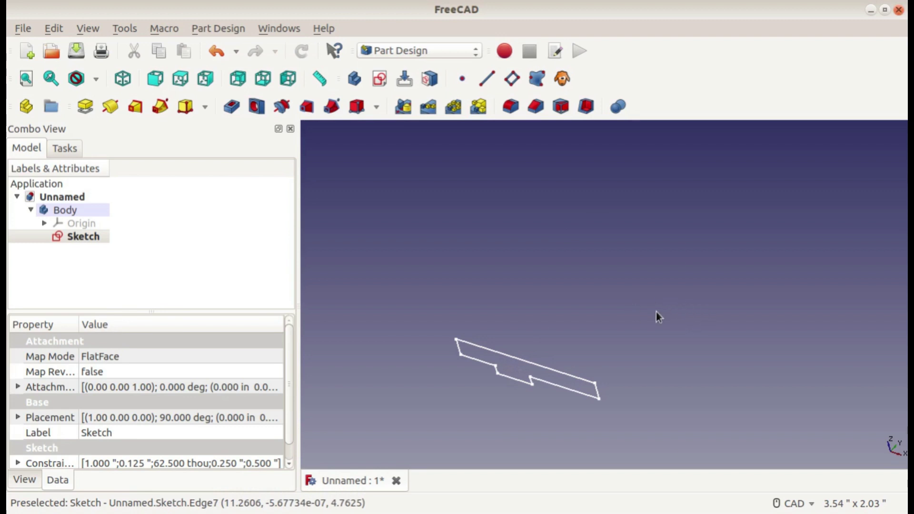
left_click(378, 81)
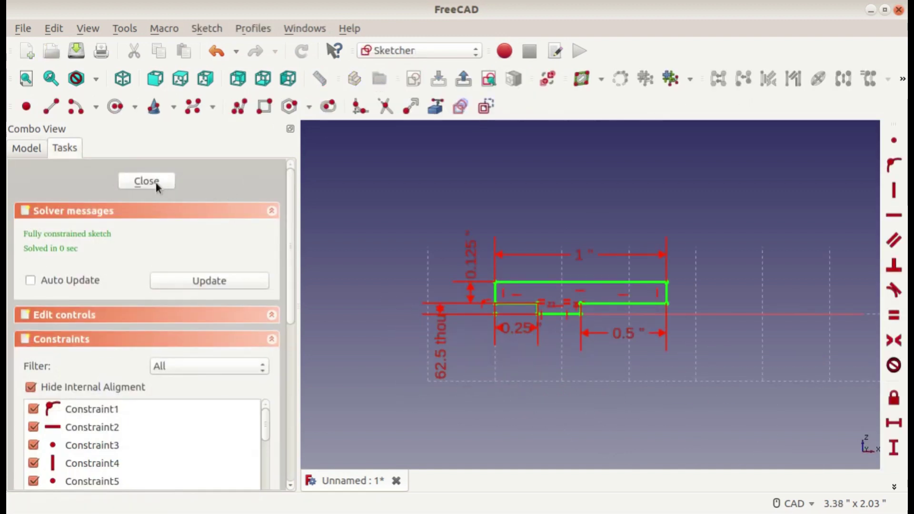
left_click(156, 183)
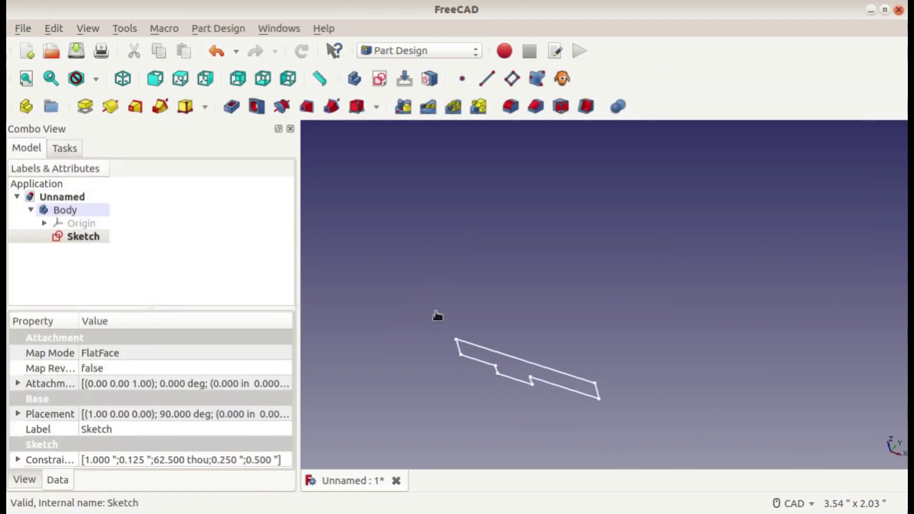
Step: Create a new sketch on the XY plane of the body
left_click(380, 79)
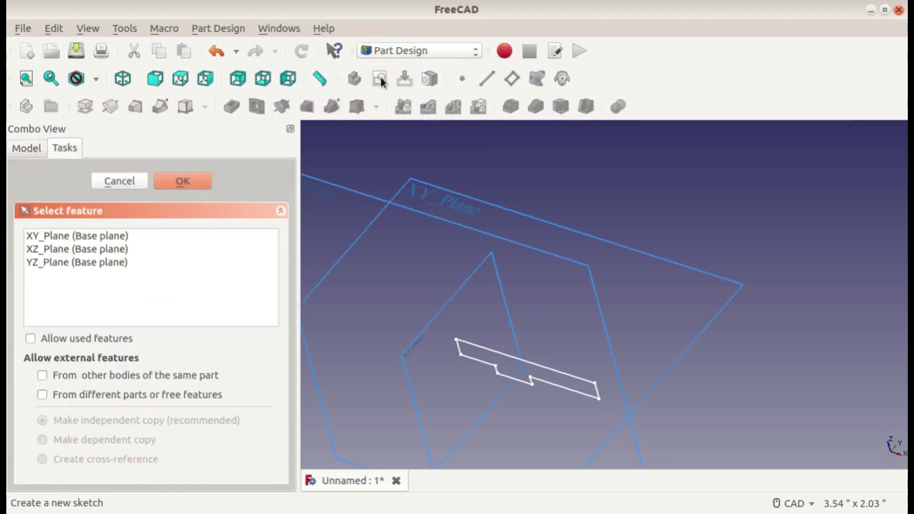
scroll(507, 279, "down", 3)
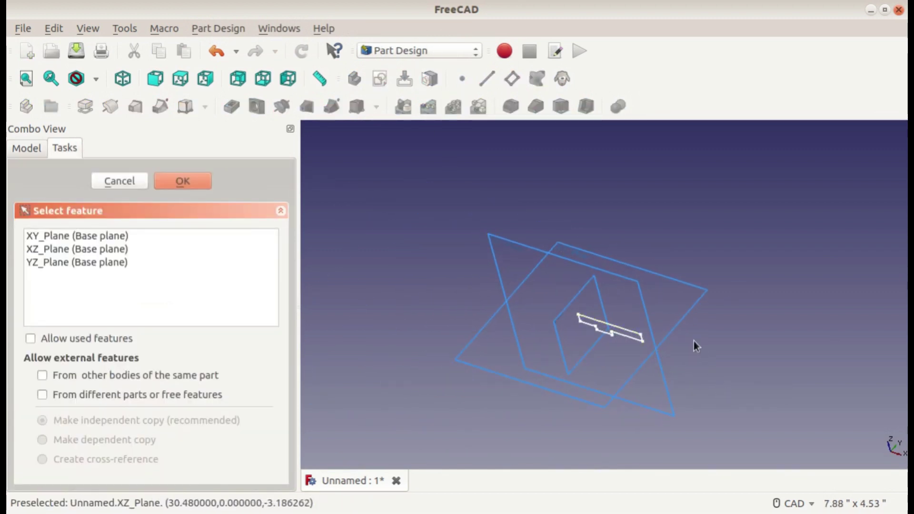
mouse_move(736, 416)
middle_mouse_down()
mouse_move(744, 402)
mouse_move(689, 309)
mouse_move(693, 340)
mouse_move(681, 368)
mouse_move(639, 244)
middle_mouse_up()
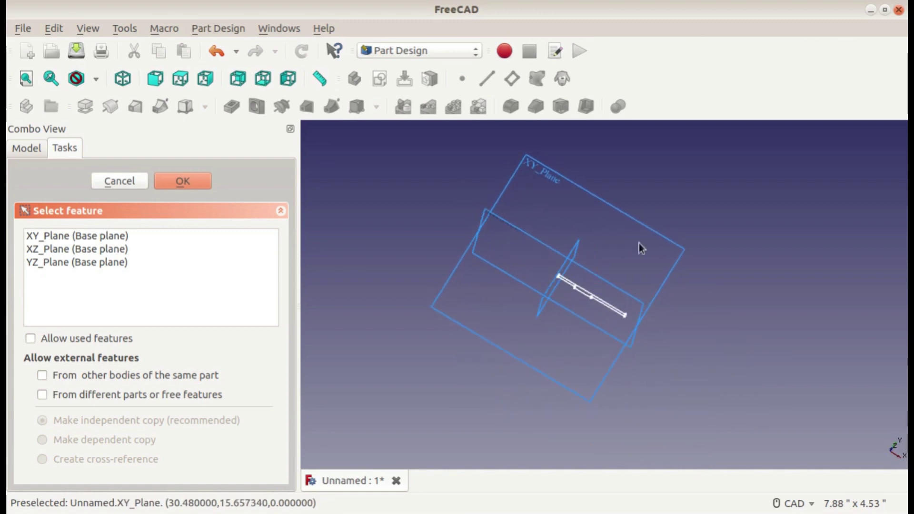
left_click(625, 218)
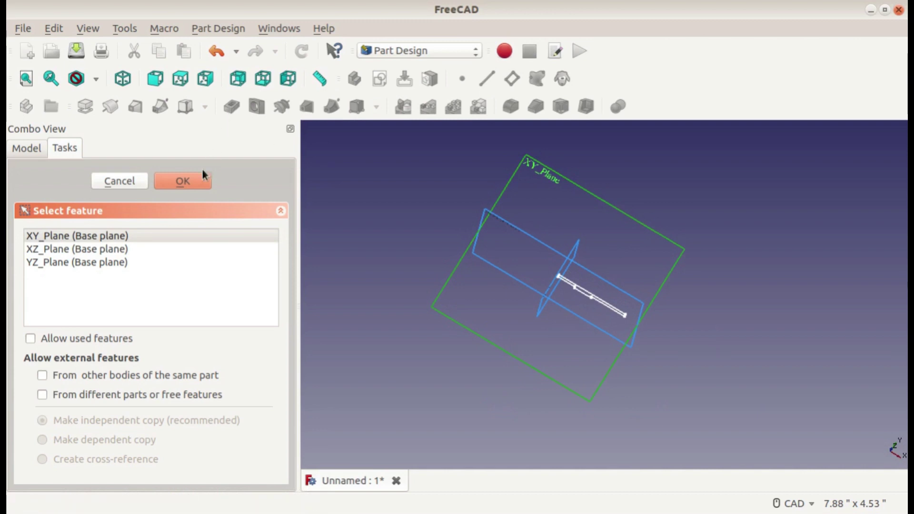
left_click(200, 178)
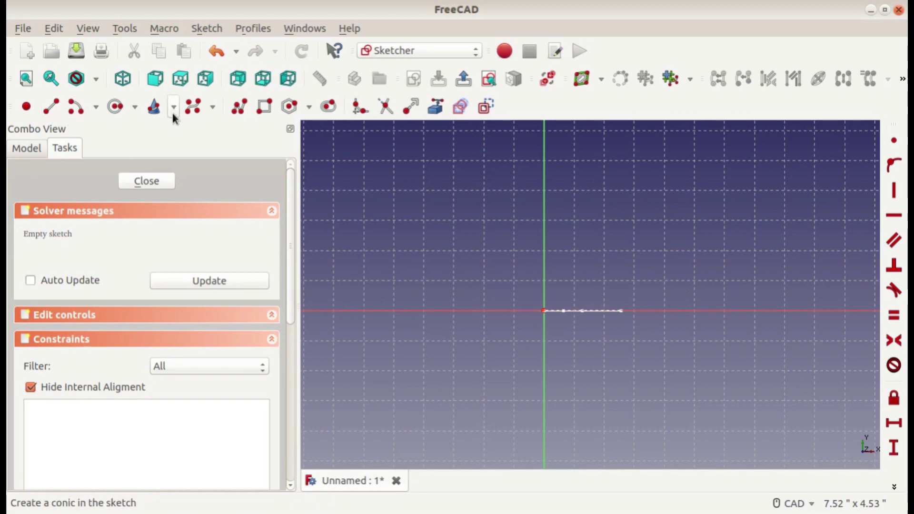
Step: Draw a vertical line about 17 mm long upward from the horizontal axis, within the span of the stepped profile
left_click(54, 112)
scroll(565, 279, "up", 5)
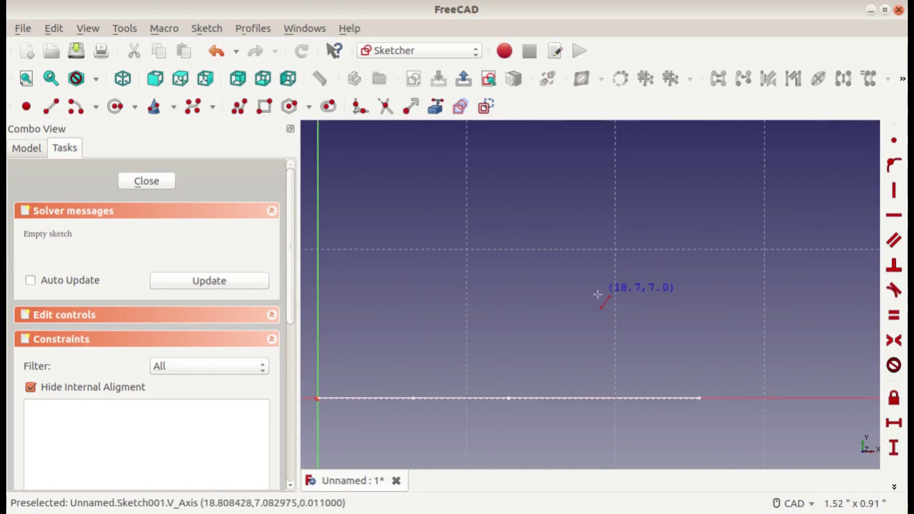
scroll(598, 291, "down", 4)
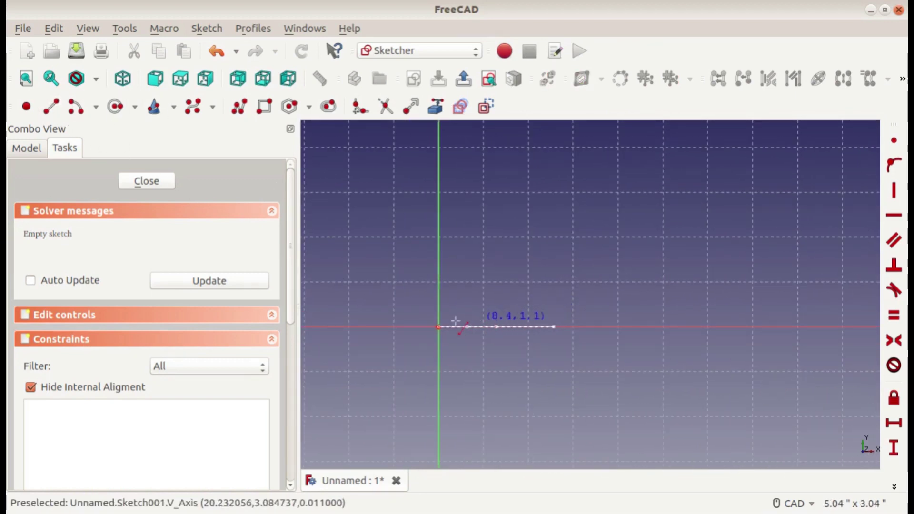
left_click(496, 327)
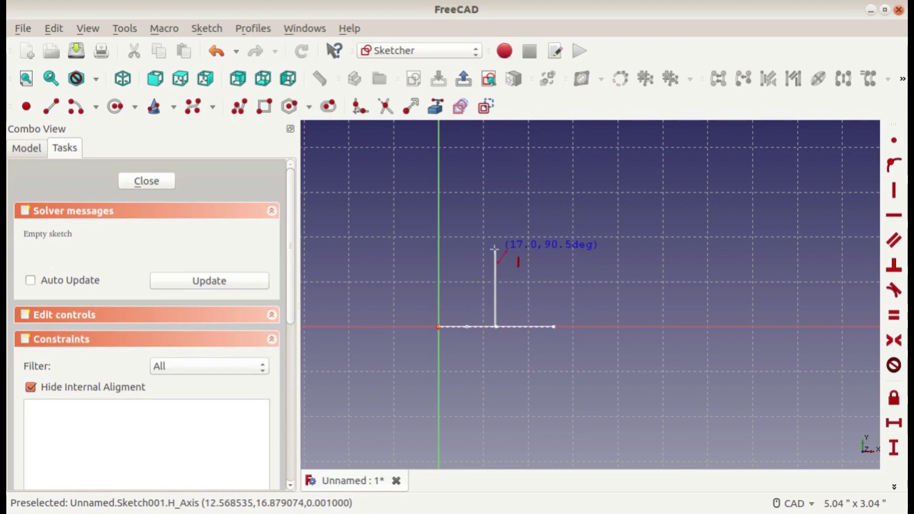
left_click(495, 252)
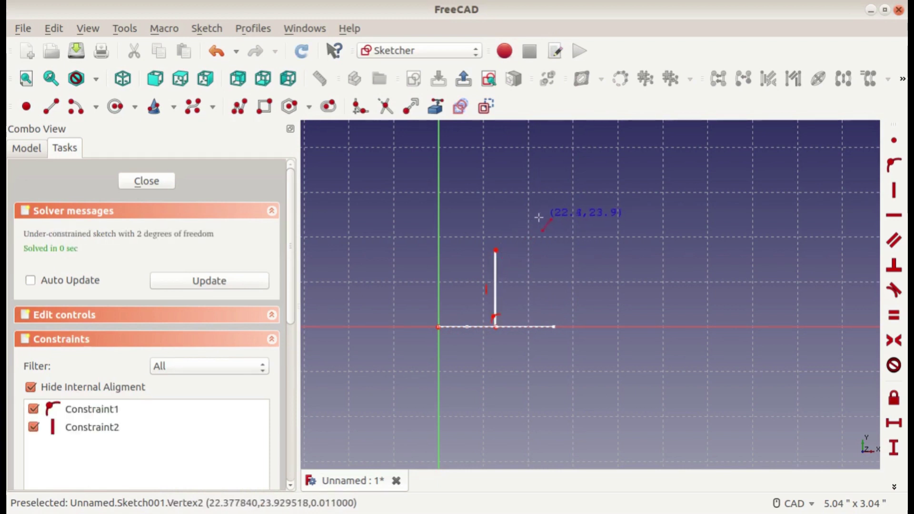
Step: Draw a horizontal line above and beyond the first line, plus a right-hand line ending on the horizontal axis, constrained vertical
left_click(622, 218)
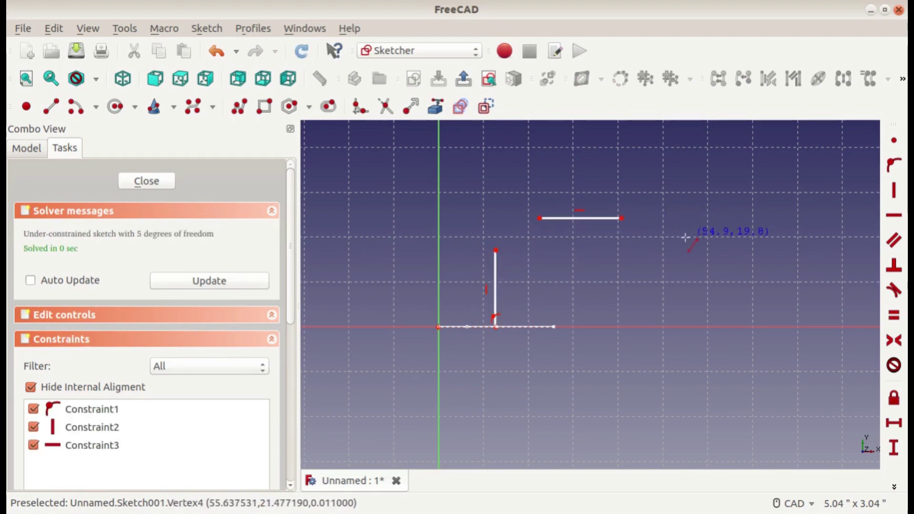
left_click(682, 243)
left_click(685, 327)
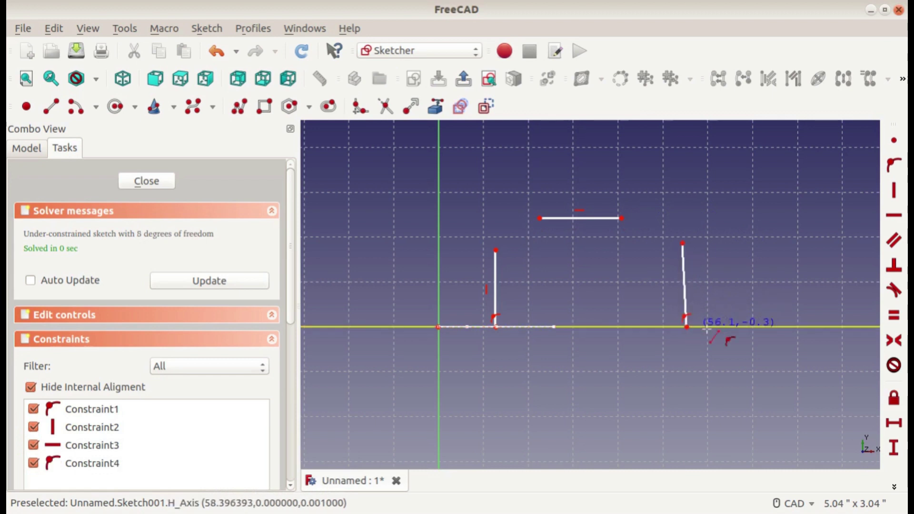
right_click(728, 361)
left_click(684, 285)
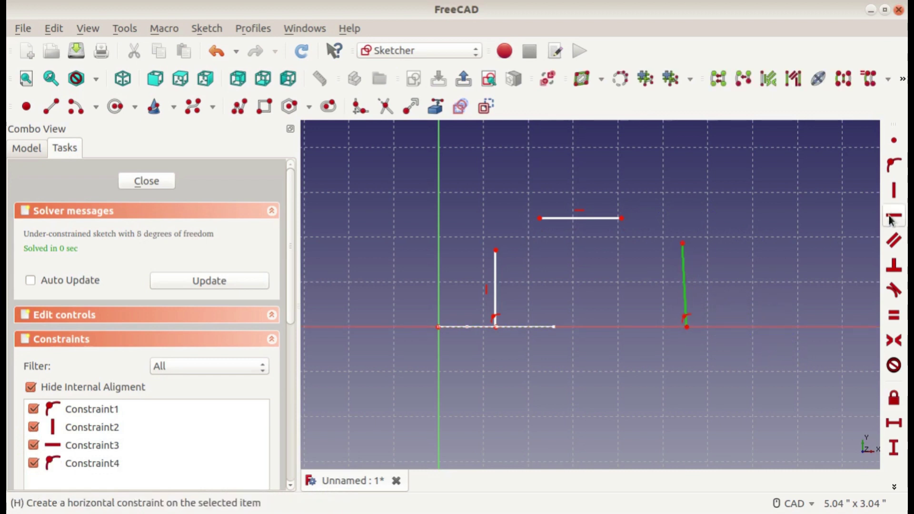
left_click(894, 200)
Step: Draw a corner arc joining the top of the left vertical line to the left end of the horizontal line
left_click(76, 107)
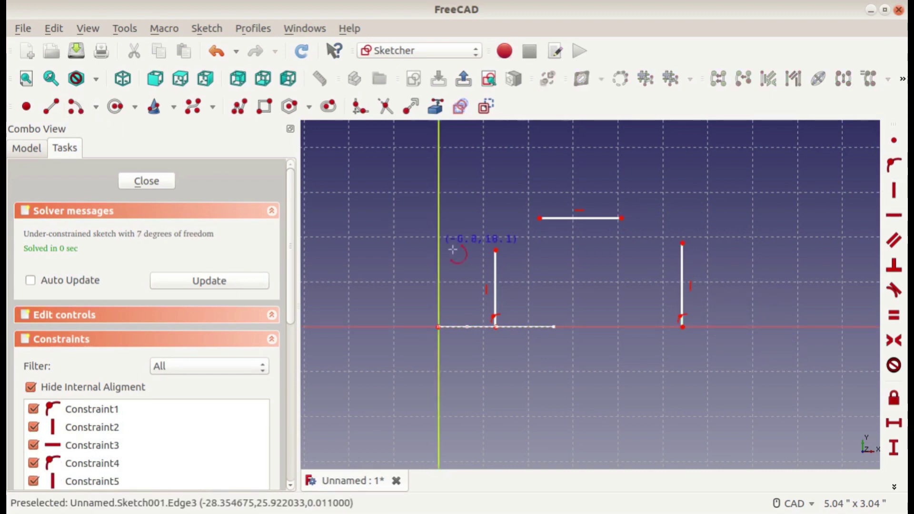
left_click(527, 249)
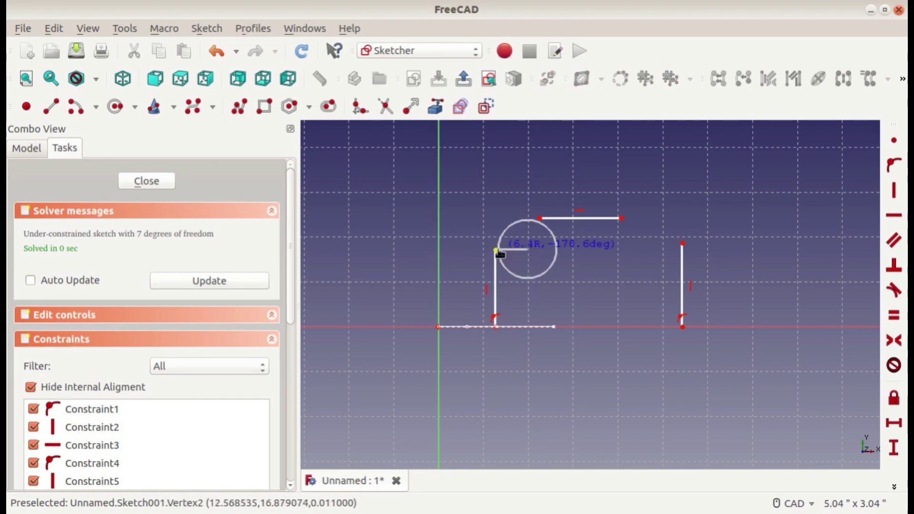
left_click(495, 249)
left_click(539, 219)
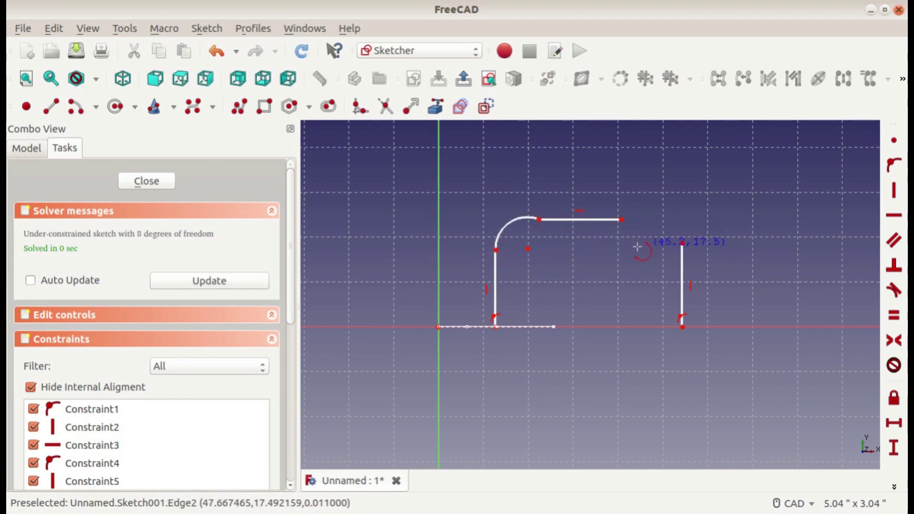
Step: Draw a corner arc joining the right end of the horizontal line to the top of the right vertical line
left_click(630, 245)
left_click(621, 220)
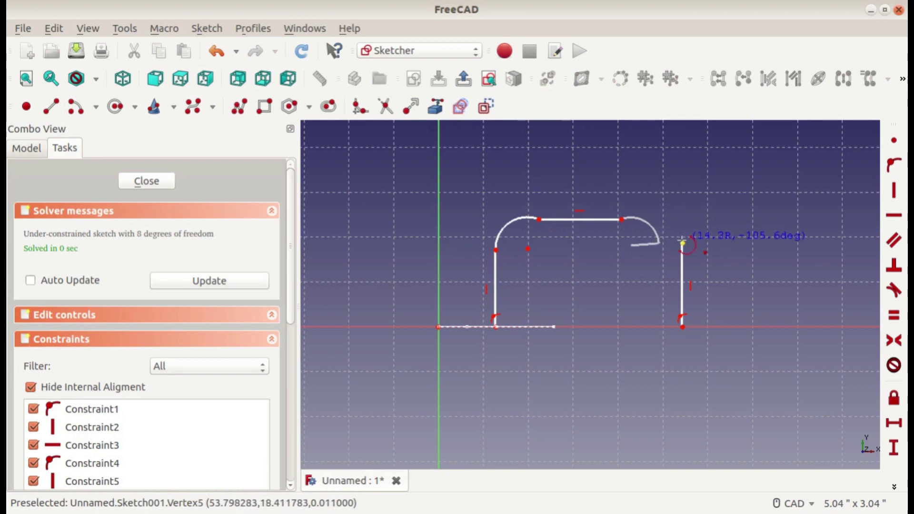
left_click(682, 244)
right_click(718, 290)
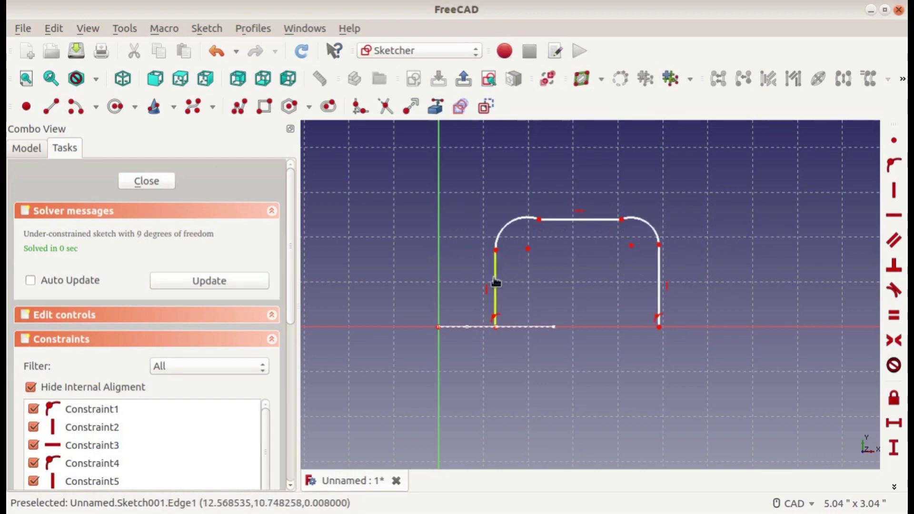
Step: Make the left arc tangent to the left vertical line and to the top horizontal line
left_click(495, 280)
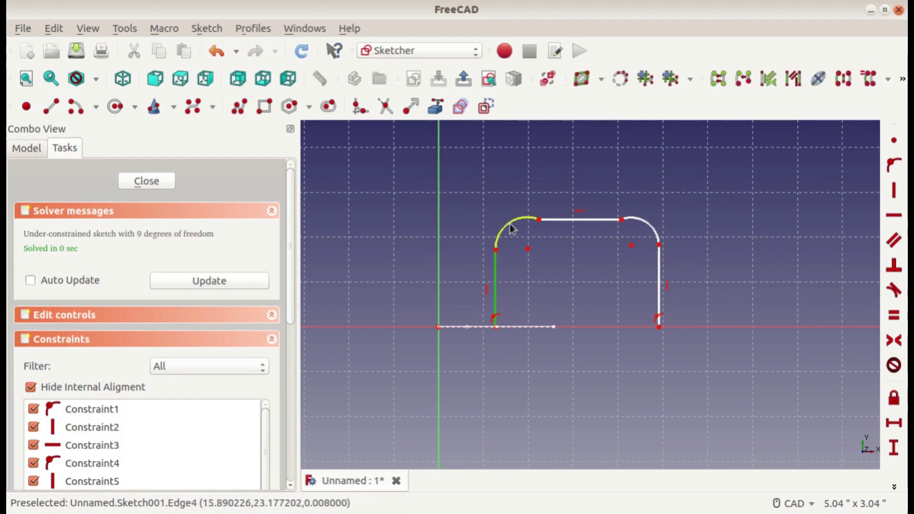
left_click(893, 289)
left_click(593, 216)
left_click(571, 219)
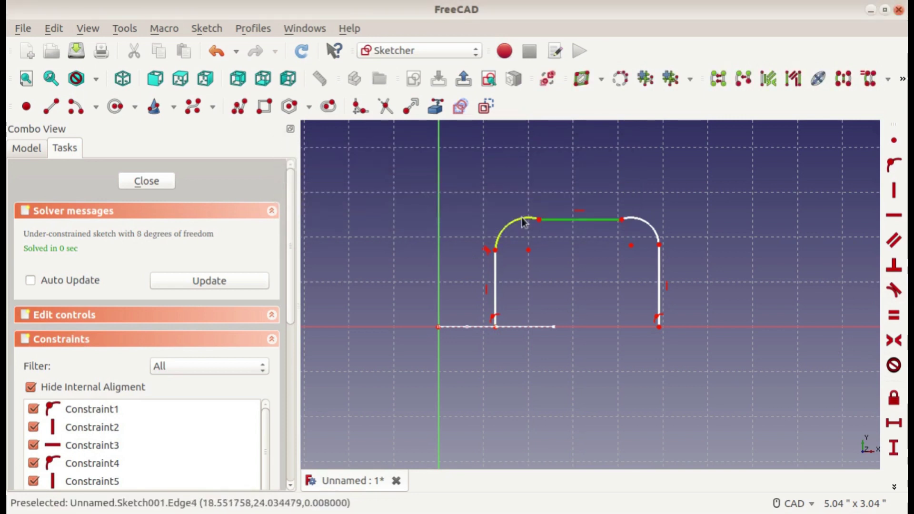
left_click(507, 227)
left_click(894, 291)
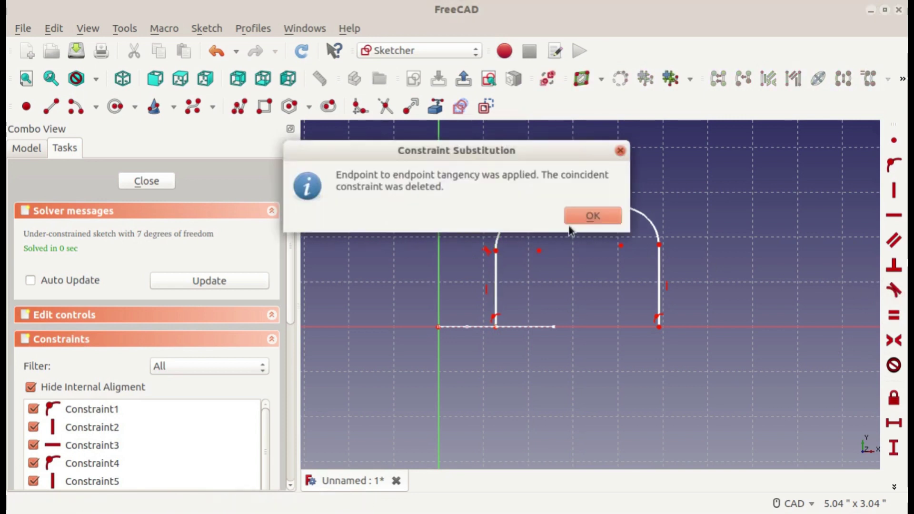
left_click(593, 217)
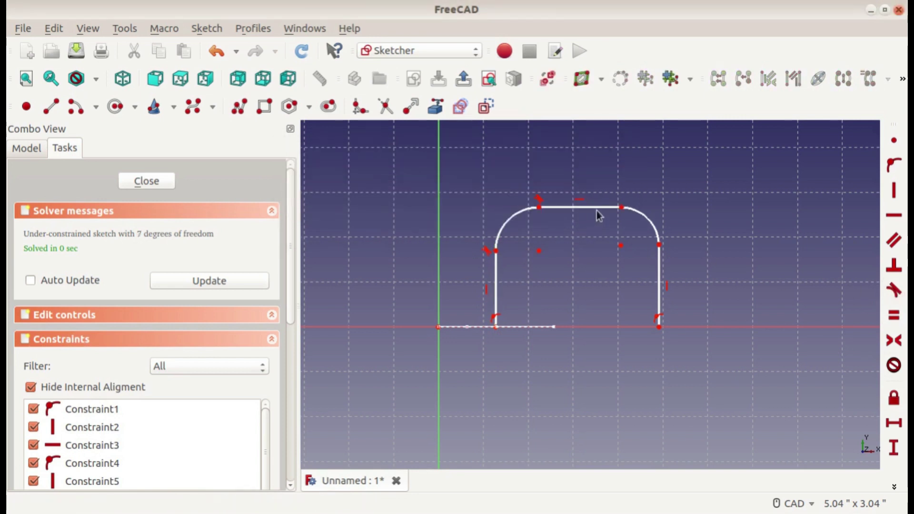
Step: Make the right arc tangent to the top horizontal line and right vertical line, and shift that corner slightly outward
left_click(896, 298)
left_click(644, 217)
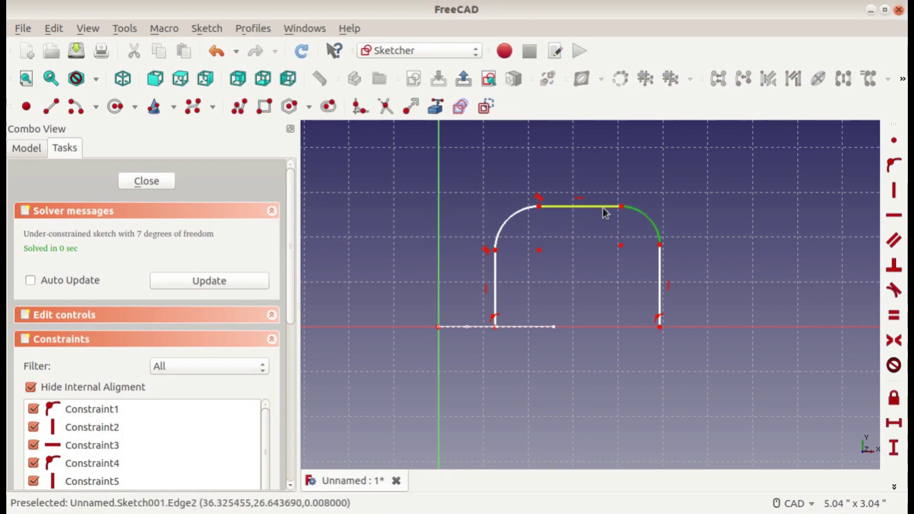
left_click(658, 238)
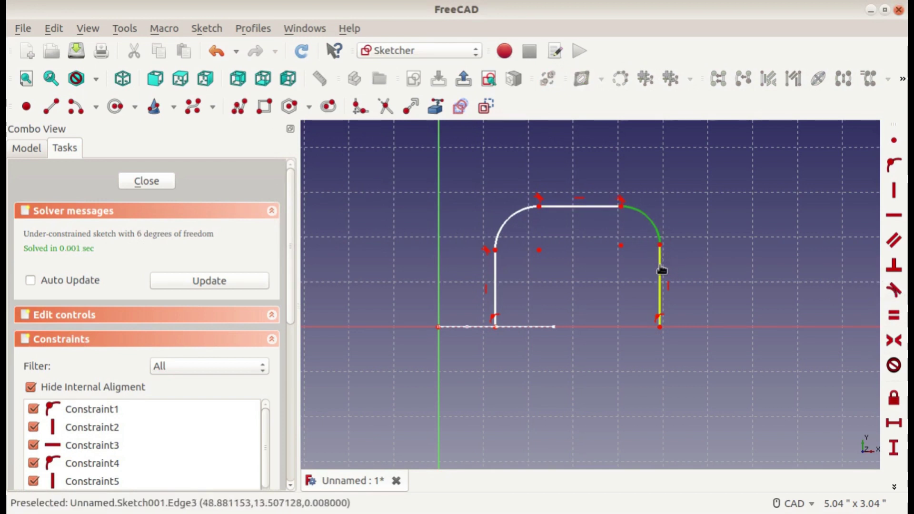
left_click(660, 270)
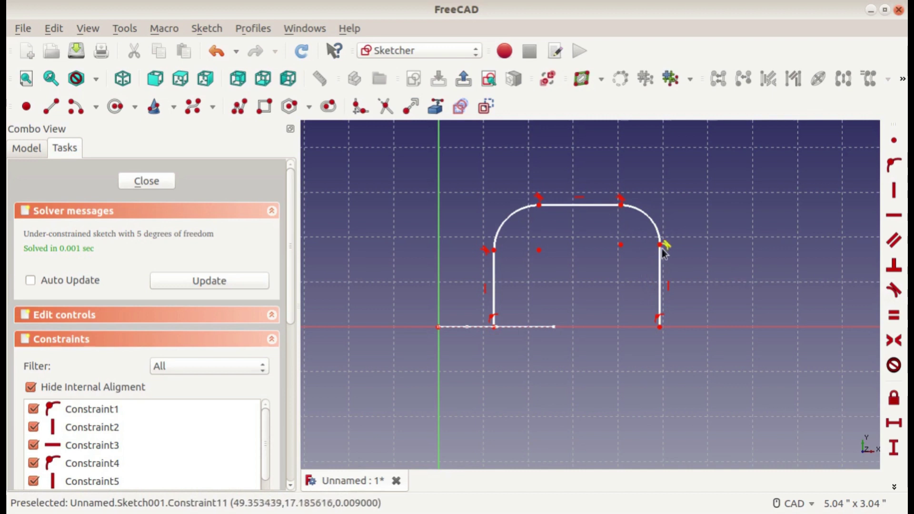
left_click_drag(665, 246, 677, 257)
Step: Constrain the horizontal distance between the origin and the lower end of the left vertical line to 0.5"
left_click(894, 423)
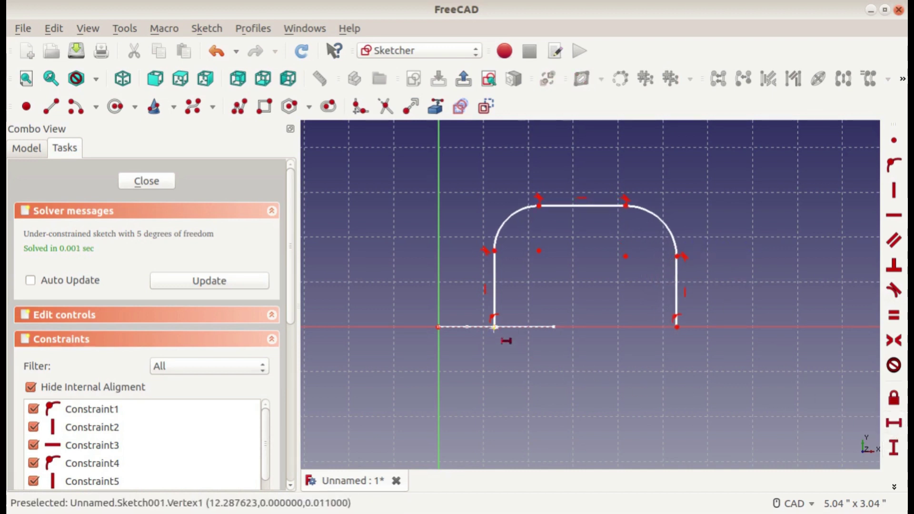
left_click(495, 327)
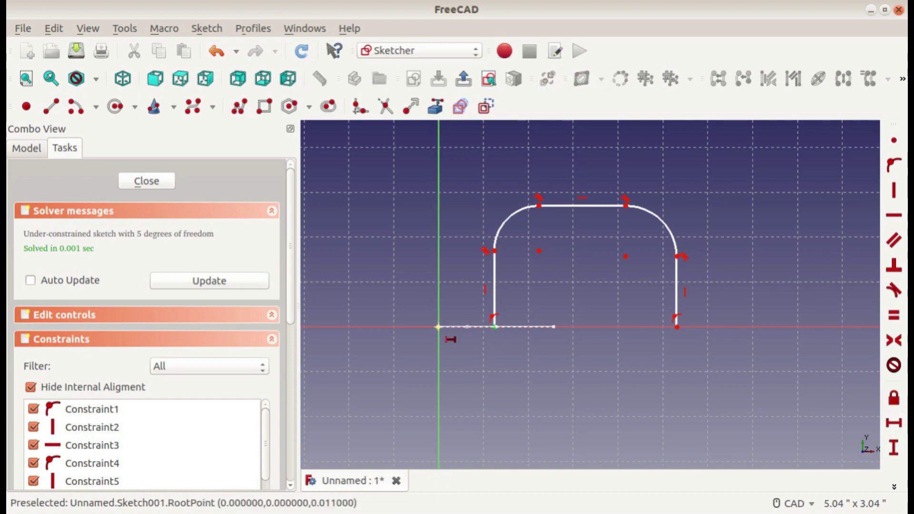
left_click(439, 327)
type("0.5")
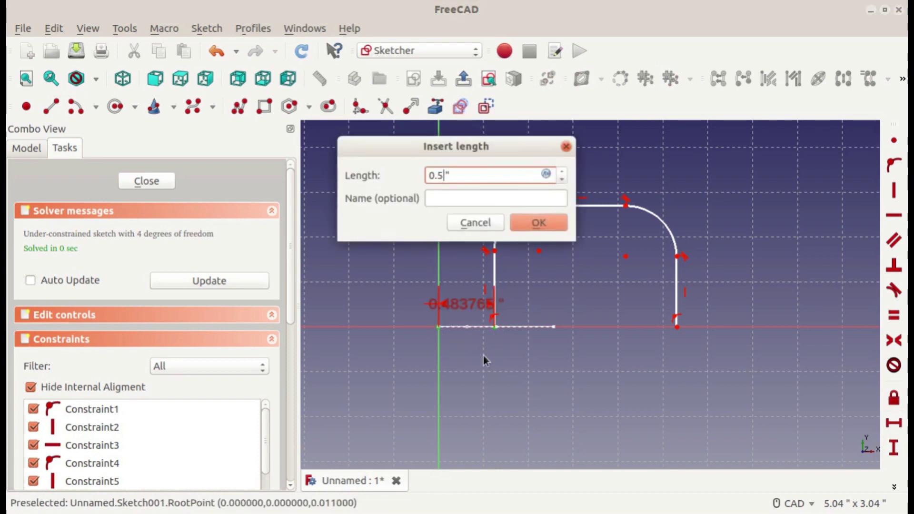
key("Return")
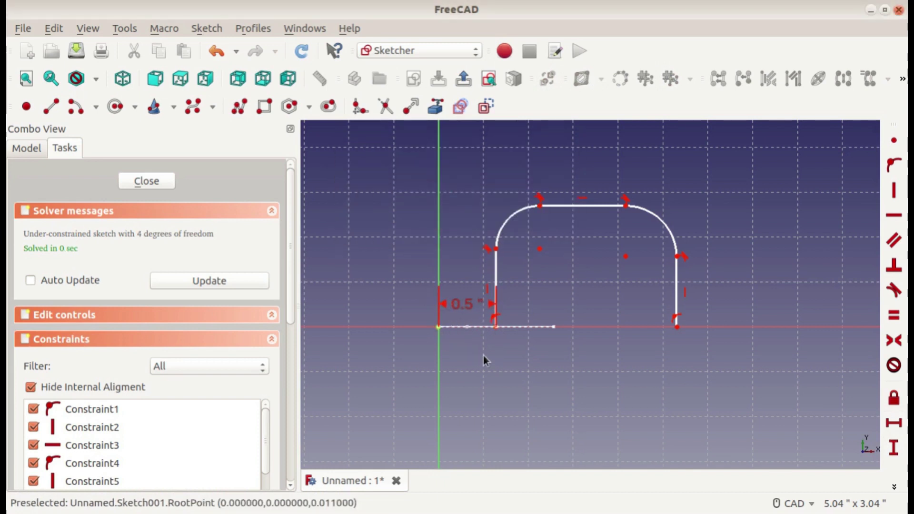
Step: Set the horizontal distance between the lower ends of the two vertical lines to 4"
left_click(676, 327)
left_click(494, 327)
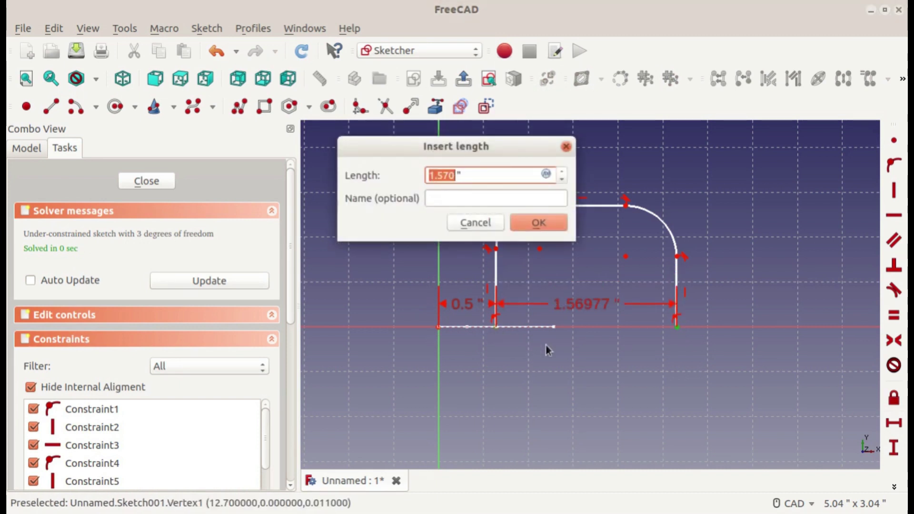
type("4")
key("Return")
Step: Make the two corner arcs equal in radius and pull the left arc in to shrink both corners and lower the top line
scroll(547, 349, "down", 3)
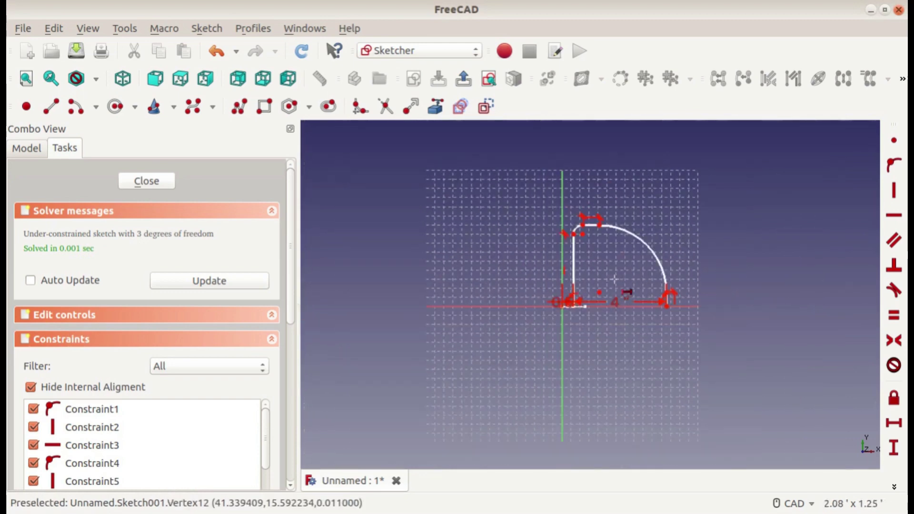
left_click(482, 190)
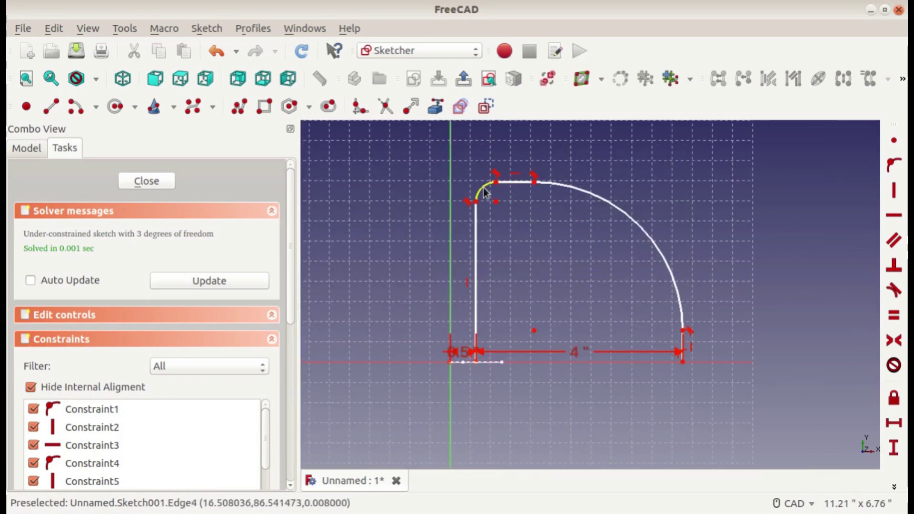
left_click(580, 194)
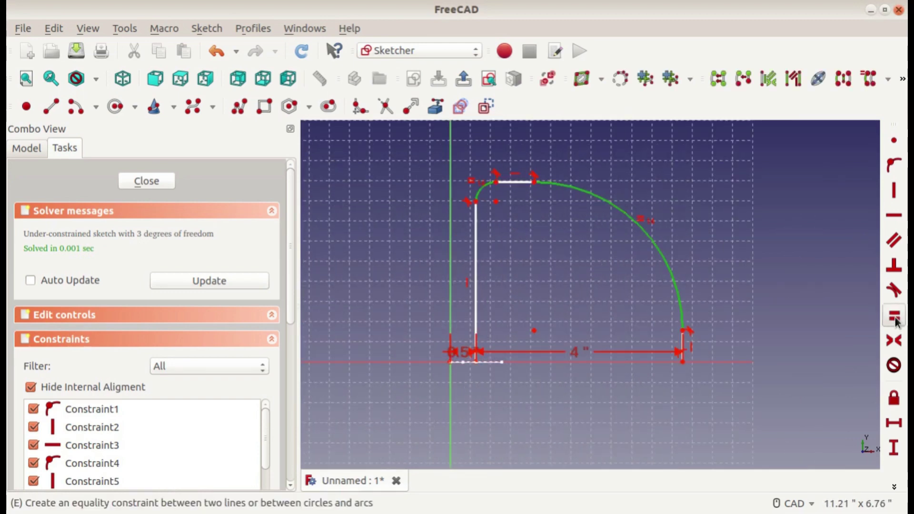
left_click(893, 316)
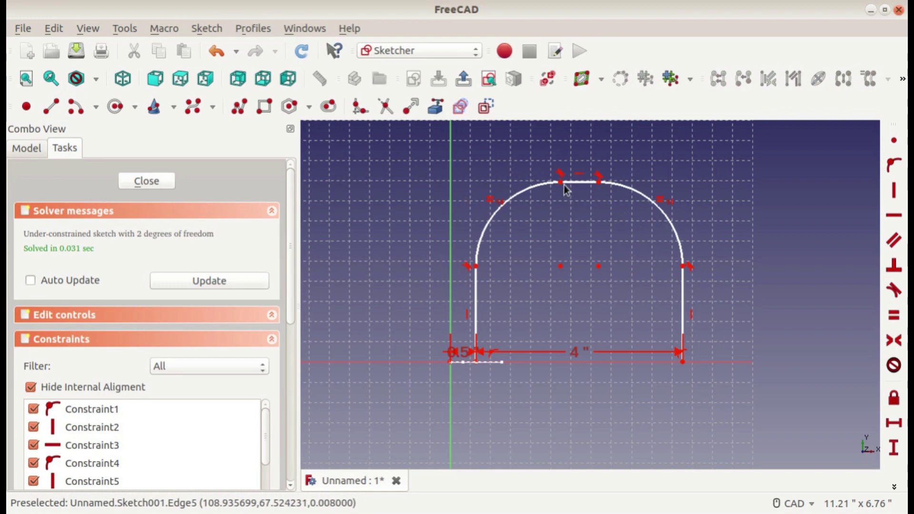
left_click_drag(563, 184, 523, 289)
Step: Constrain the radius of the left corner arc to 1"
left_click(894, 487)
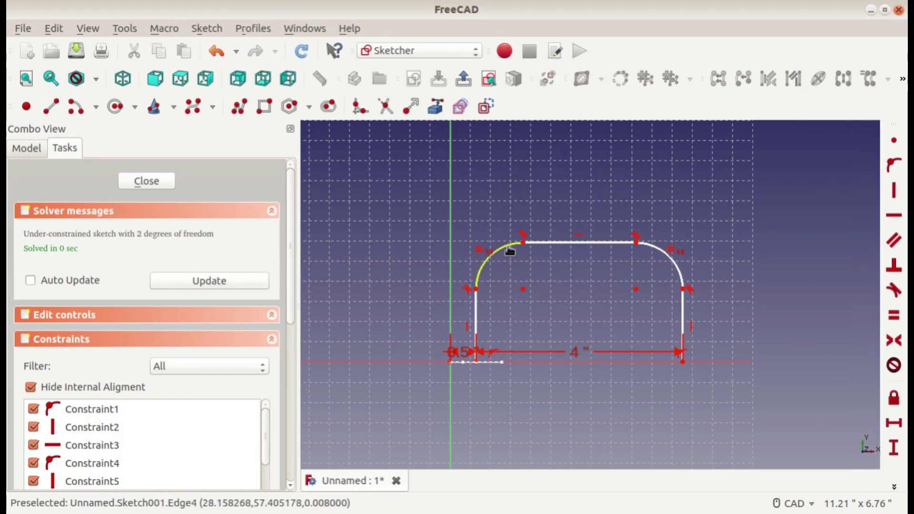
left_click(509, 248)
type("1")
key("Return")
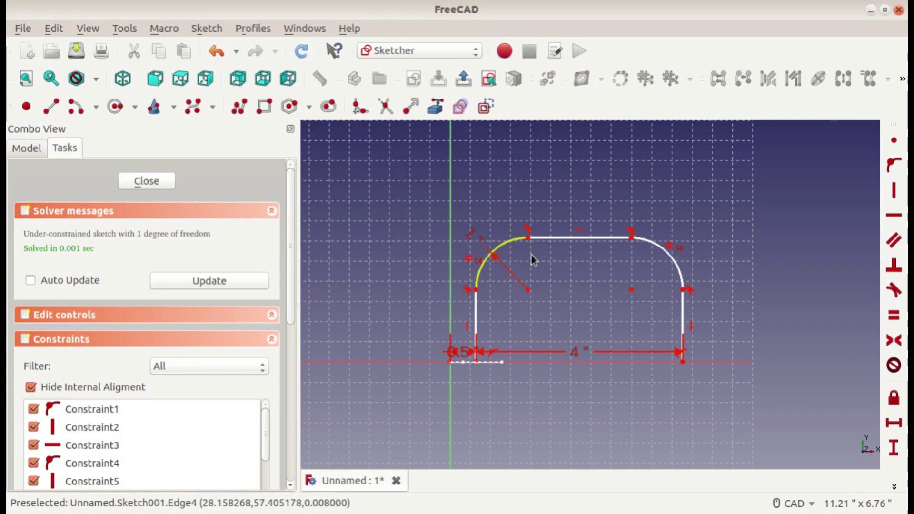
Step: Constrain the vertical length of the right vertical line to 2"
left_click(894, 487)
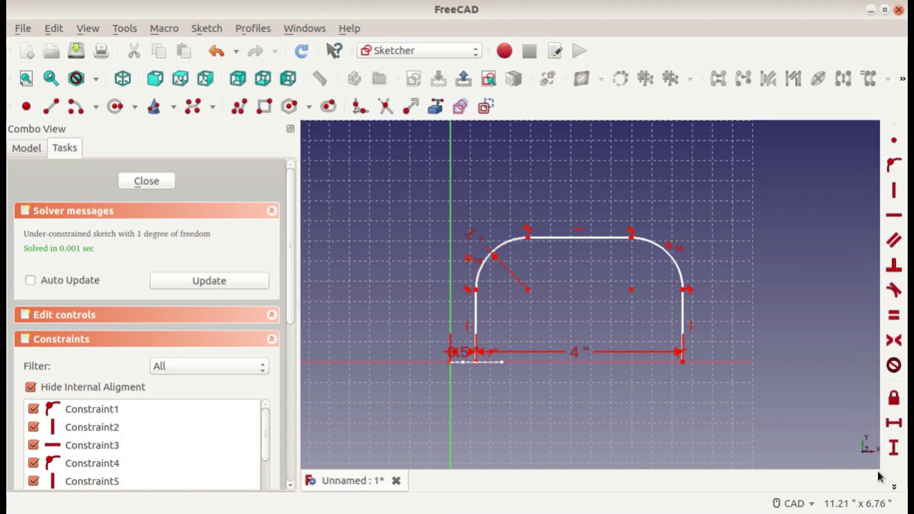
left_click(894, 488)
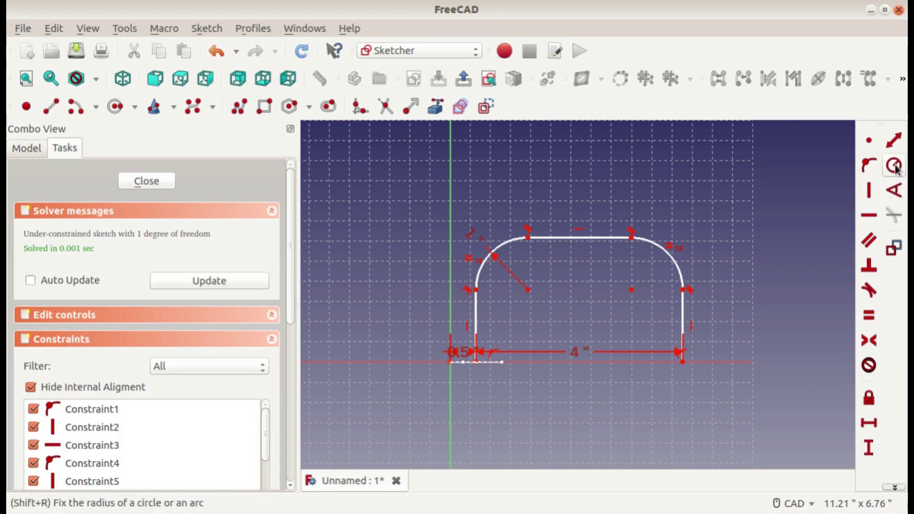
left_click(893, 139)
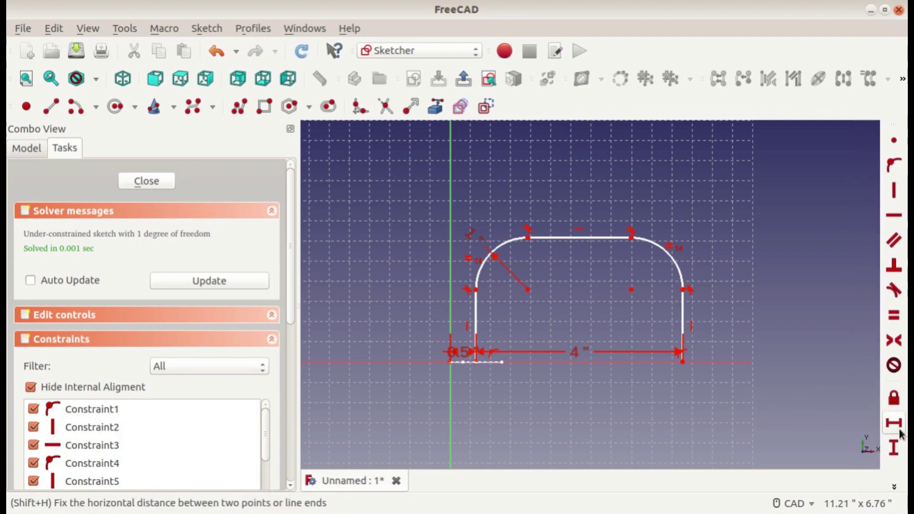
left_click(894, 448)
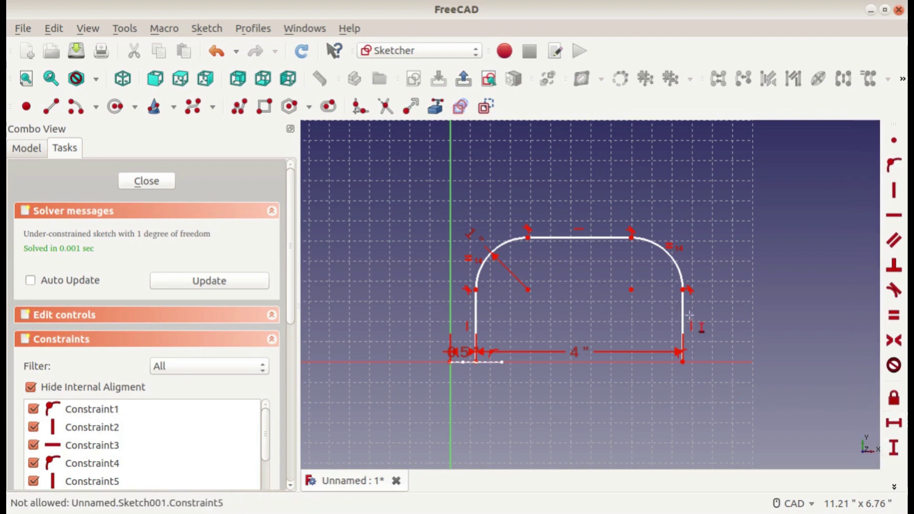
left_click(684, 315)
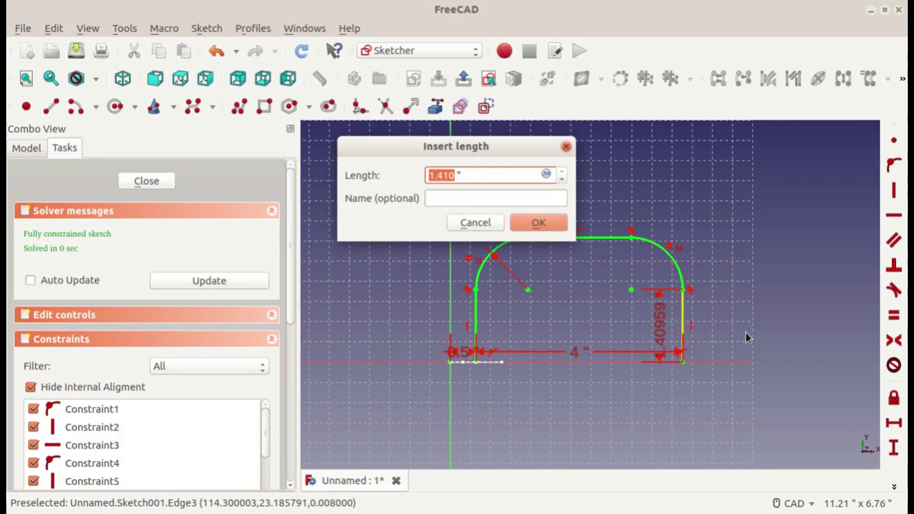
type("2")
key("Return")
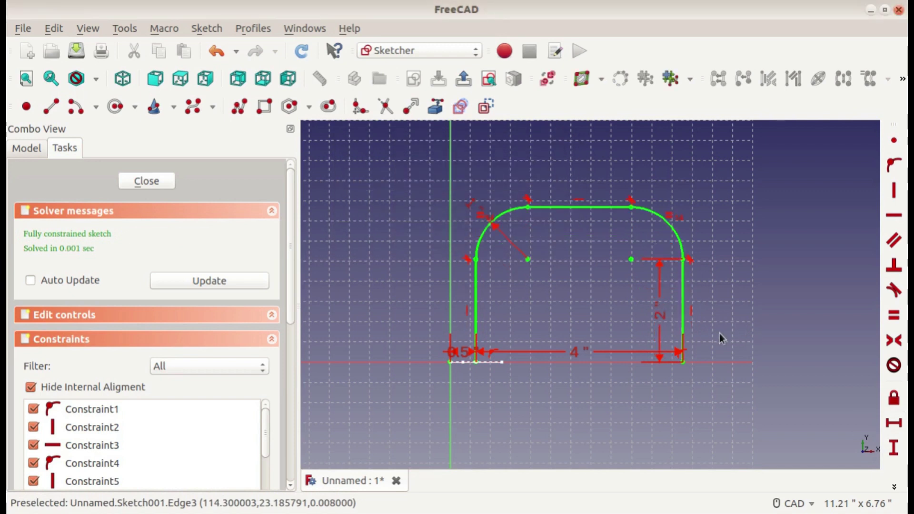
Step: Move the 2", 4" and 0.5" dimensions outside the U-shaped path, and close the sketch
left_click_drag(658, 315, 719, 321)
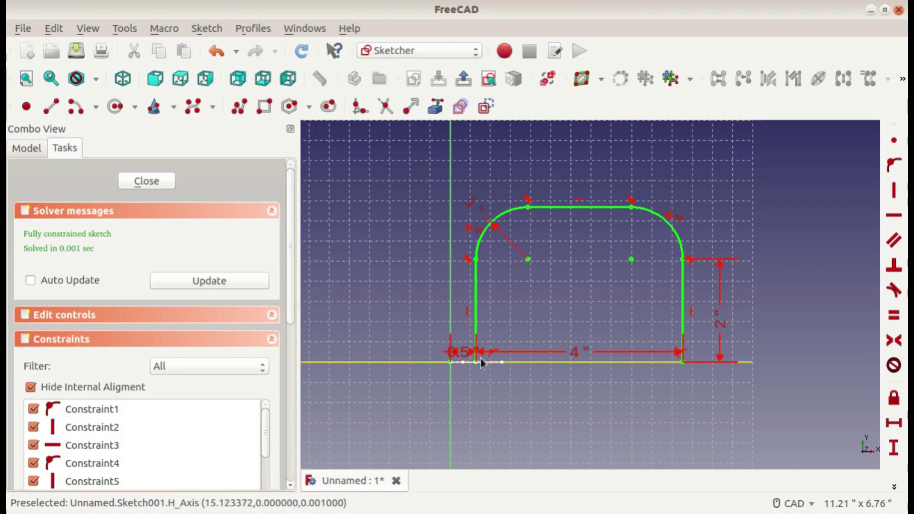
scroll(476, 269, "up", 2)
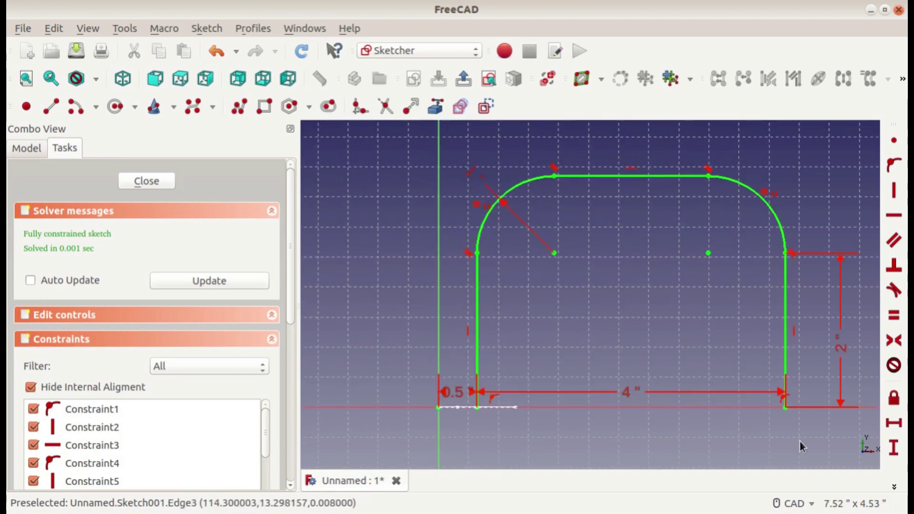
left_click_drag(627, 393, 628, 443)
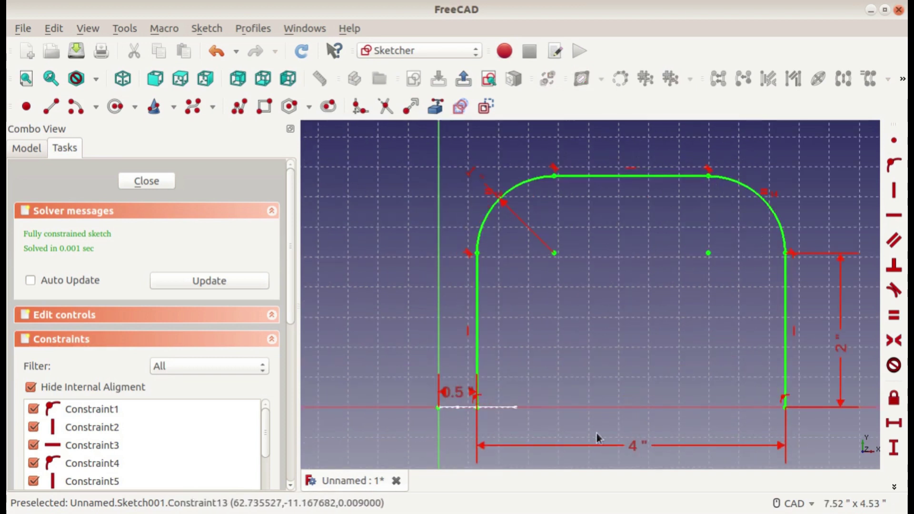
left_click_drag(455, 392, 400, 348)
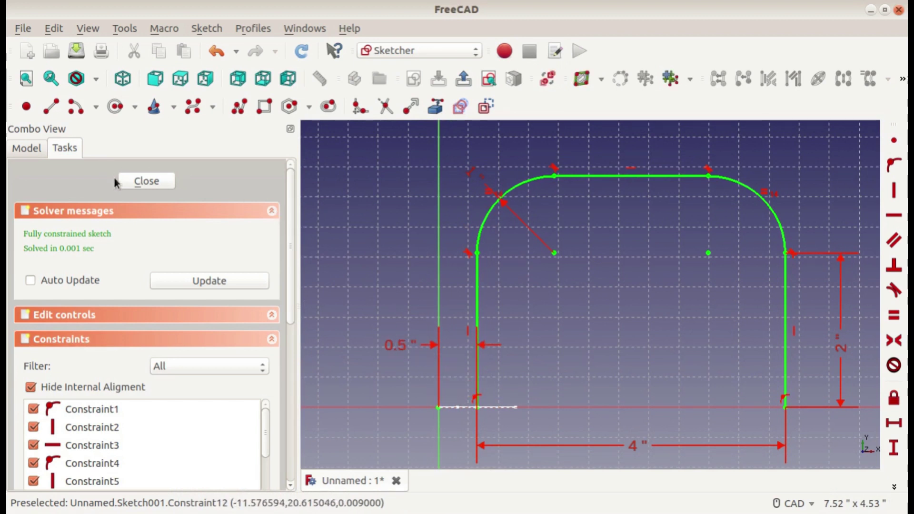
left_click(127, 183)
mouse_move(371, 257)
middle_mouse_down()
mouse_move(514, 326)
mouse_move(500, 410)
mouse_move(512, 428)
mouse_move(520, 387)
mouse_move(734, 369)
mouse_move(555, 336)
mouse_move(589, 271)
mouse_move(570, 302)
middle_mouse_up()
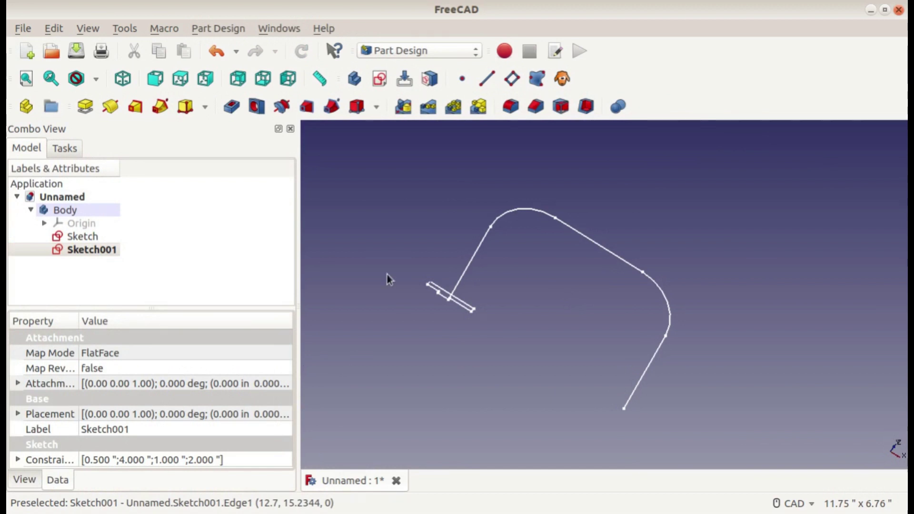
left_click(185, 275)
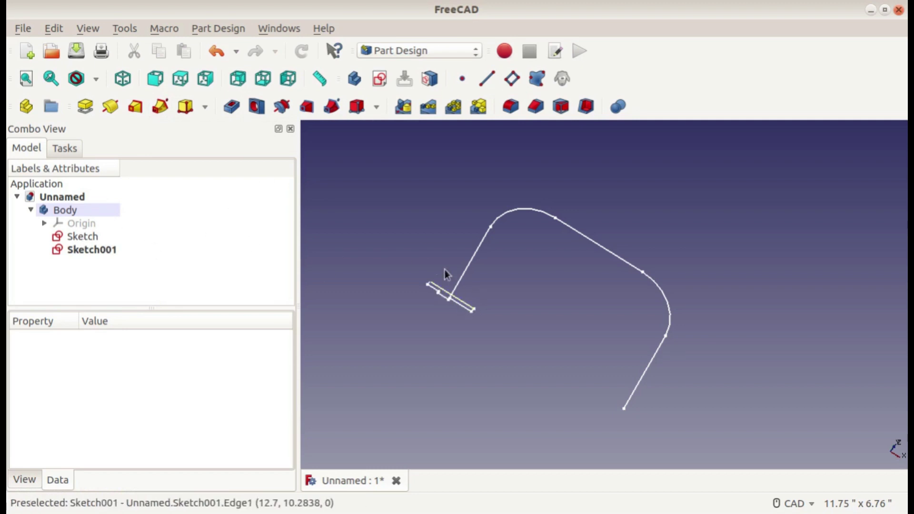
left_click(81, 237)
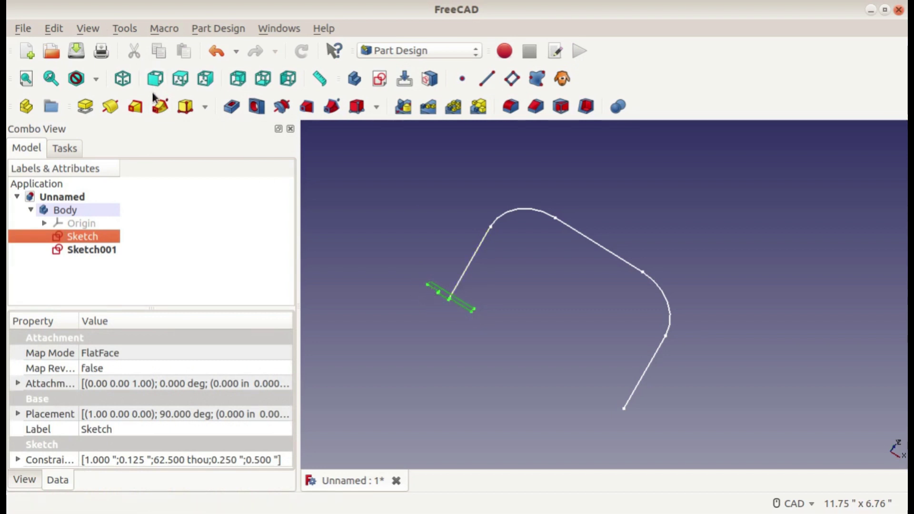
left_click(361, 277)
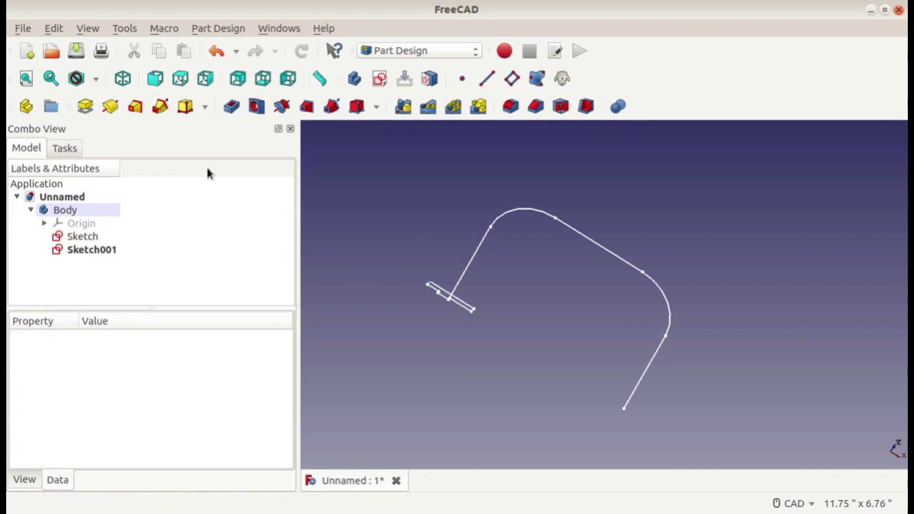
Step: Create an additive pipe that sweeps the Sketch profile along the Sketch001 path, with Transformed corners and Standard orientation
left_click(161, 108)
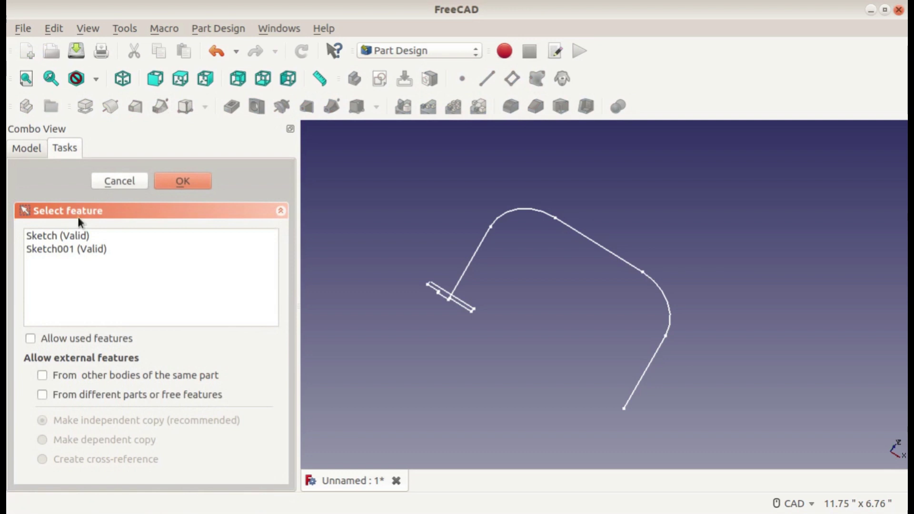
left_click(49, 235)
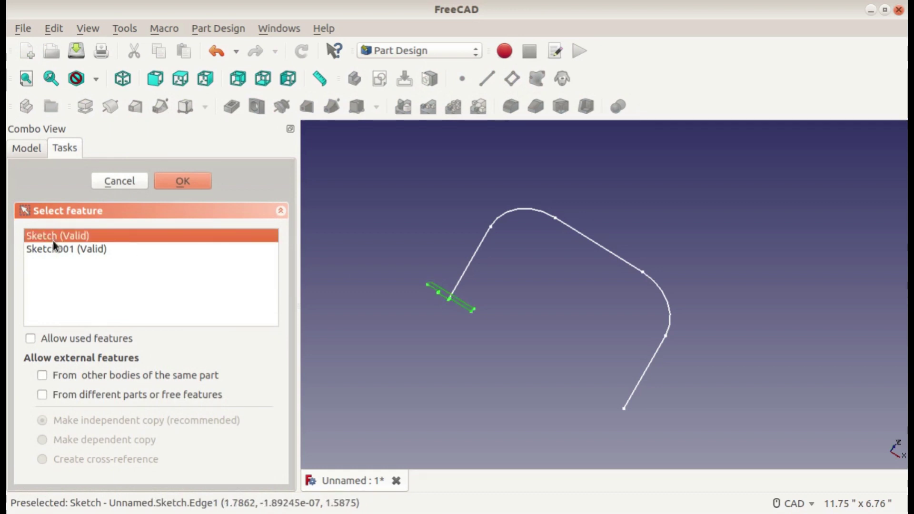
left_click(181, 183)
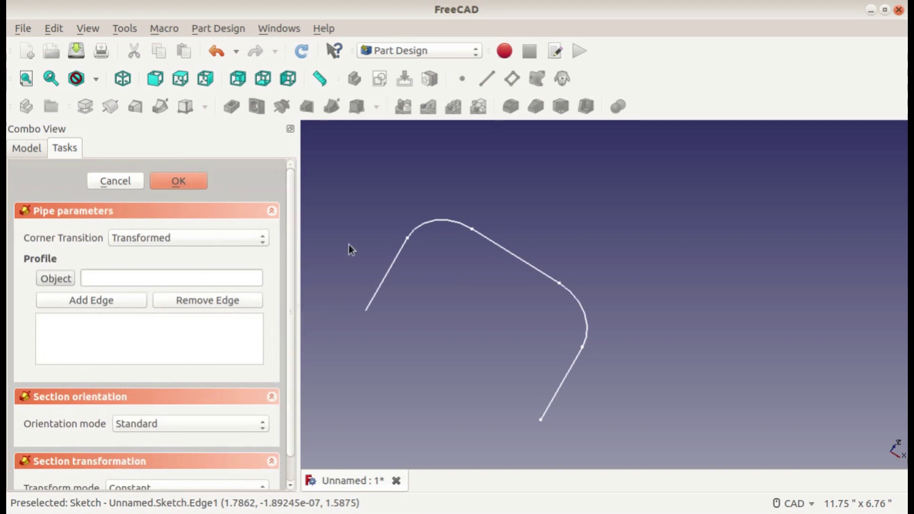
left_click(437, 224)
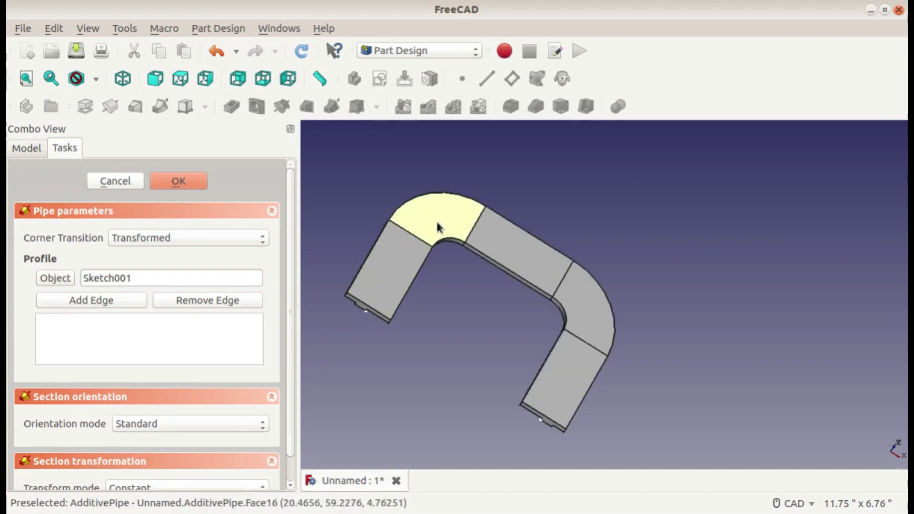
middle_click_drag(491, 364, 538, 299)
scroll(487, 264, "up", 5)
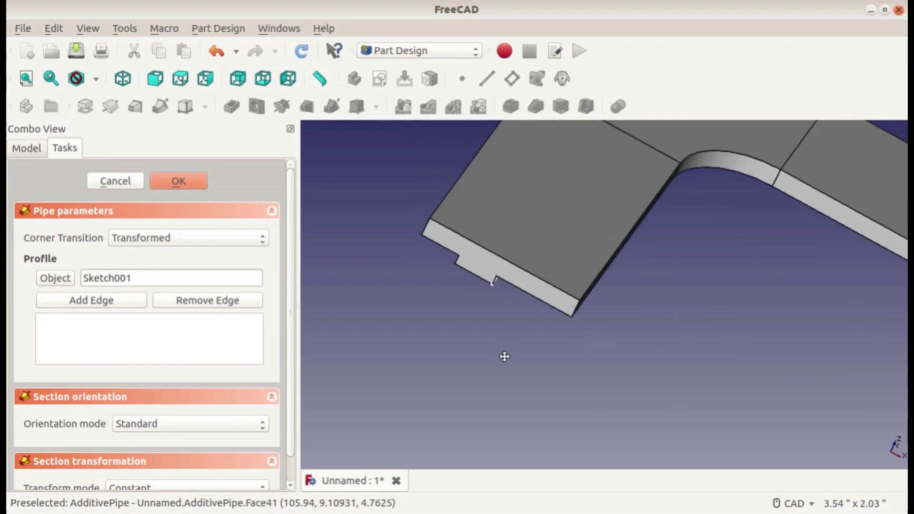
middle_click_drag(571, 290, 638, 289)
scroll(614, 280, "down", 4)
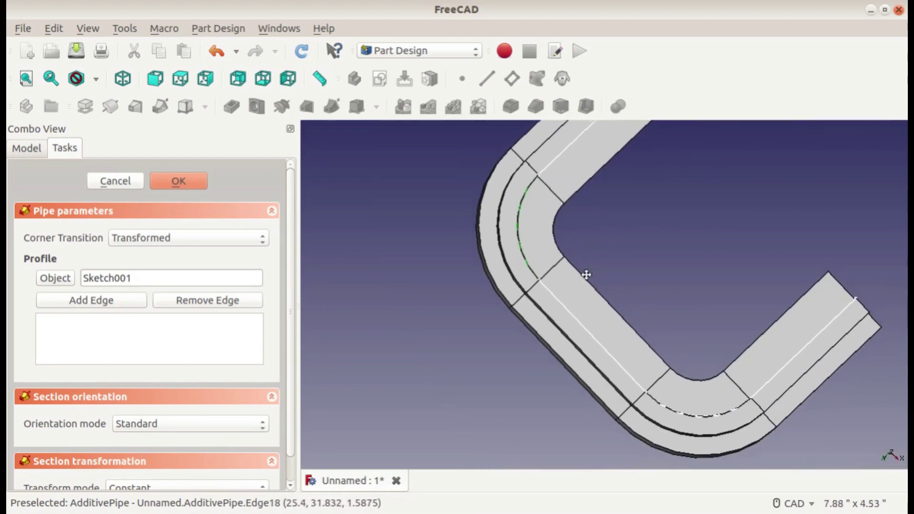
middle_click_drag(586, 273, 491, 302)
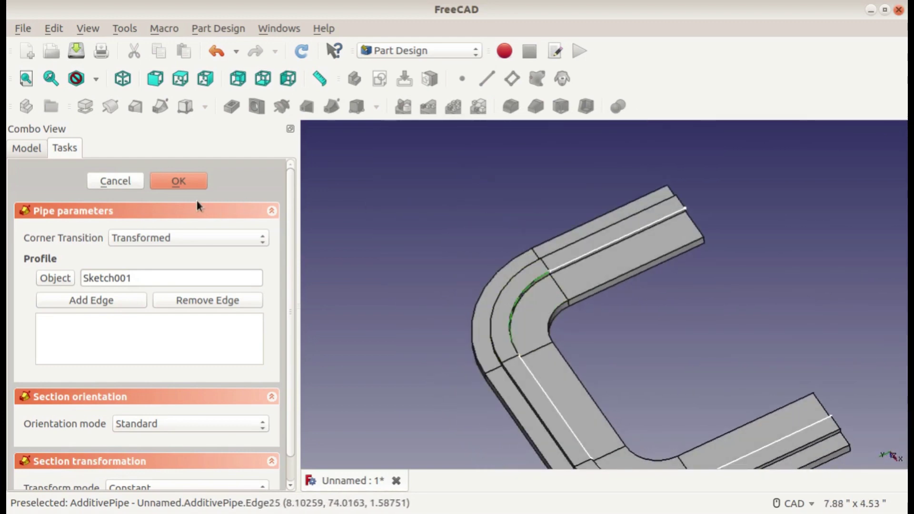
left_click(186, 185)
middle_click_drag(583, 383, 649, 270)
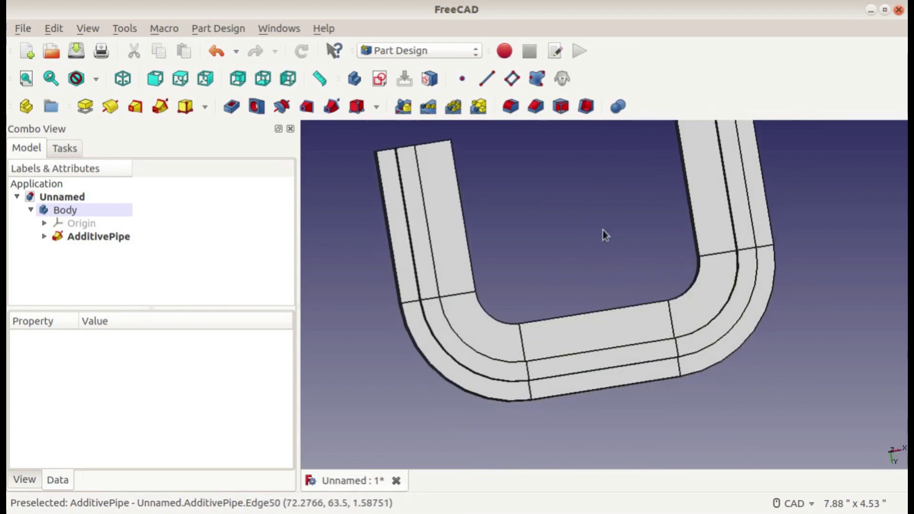
middle_click_drag(602, 230, 632, 413)
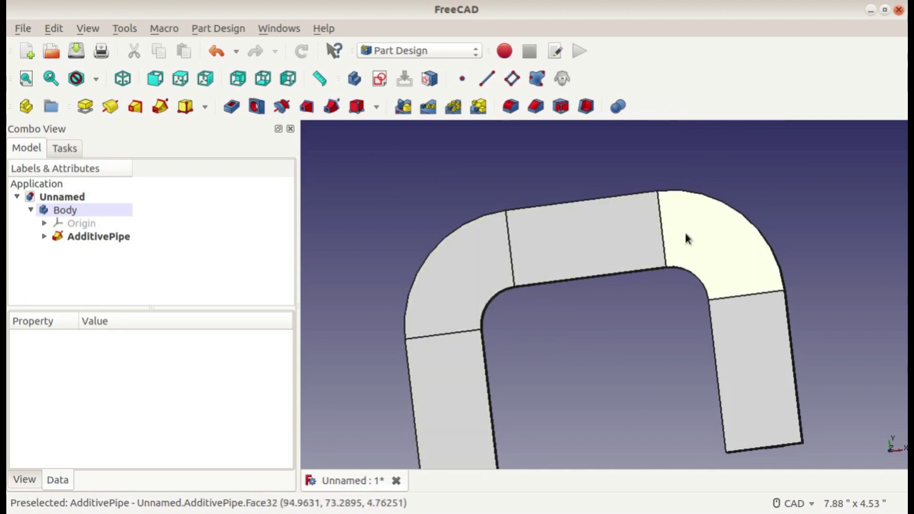
middle_click_drag(647, 402, 545, 153)
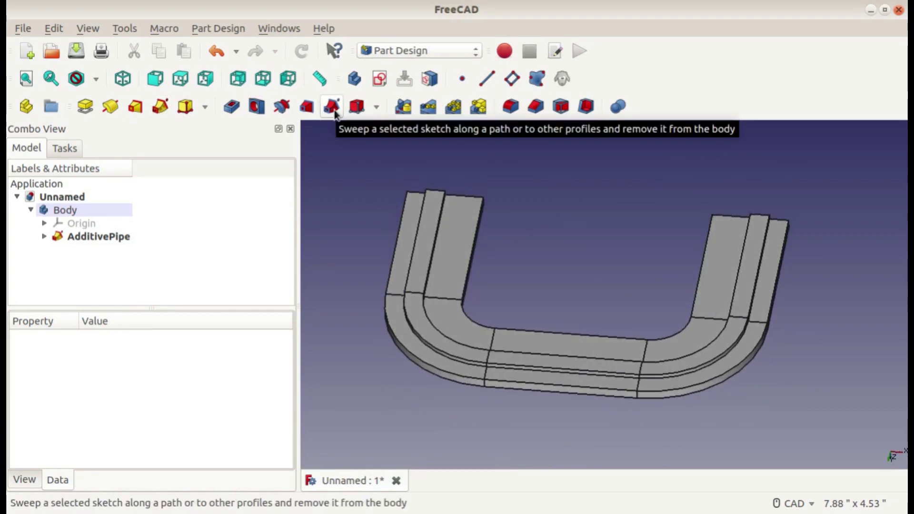
Step: Create a new sketch on the XZ base plane of the body
middle_click_drag(512, 219, 547, 272)
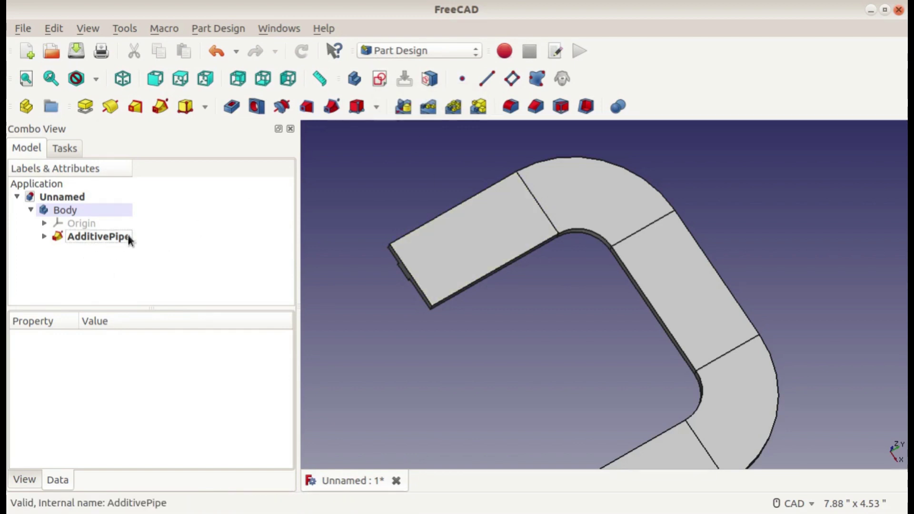
left_click(380, 81)
mouse_move(469, 184)
middle_mouse_down()
mouse_move(598, 326)
mouse_move(640, 265)
mouse_move(695, 275)
mouse_move(572, 285)
mouse_move(633, 369)
mouse_move(593, 402)
mouse_move(618, 265)
middle_mouse_up()
scroll(573, 285, "down", 5)
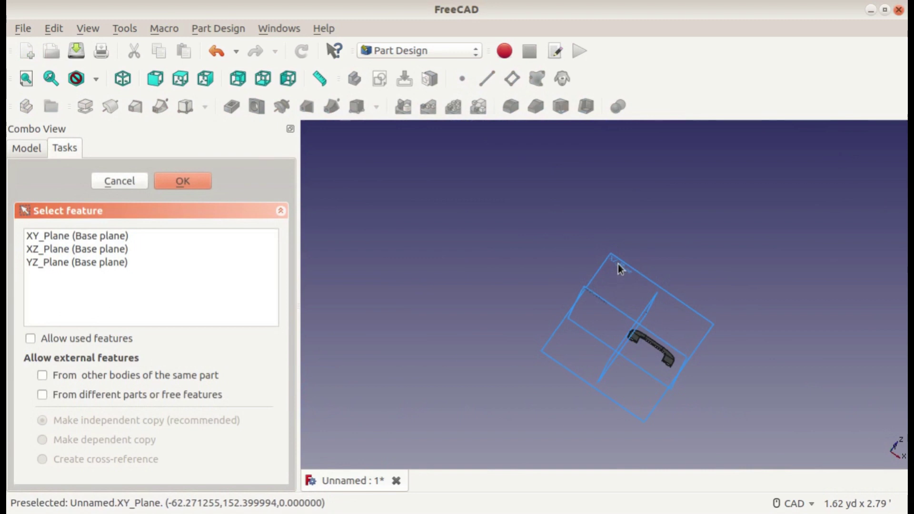
left_click(618, 261)
left_click(183, 180)
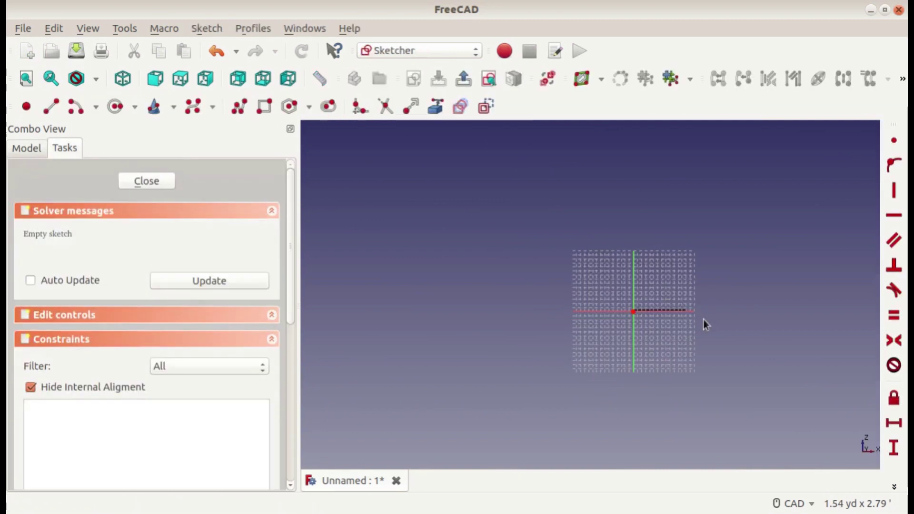
scroll(663, 308, "up", 10)
mouse_move(714, 314)
middle_mouse_down()
mouse_move(813, 317)
mouse_move(524, 318)
mouse_move(460, 284)
middle_mouse_up()
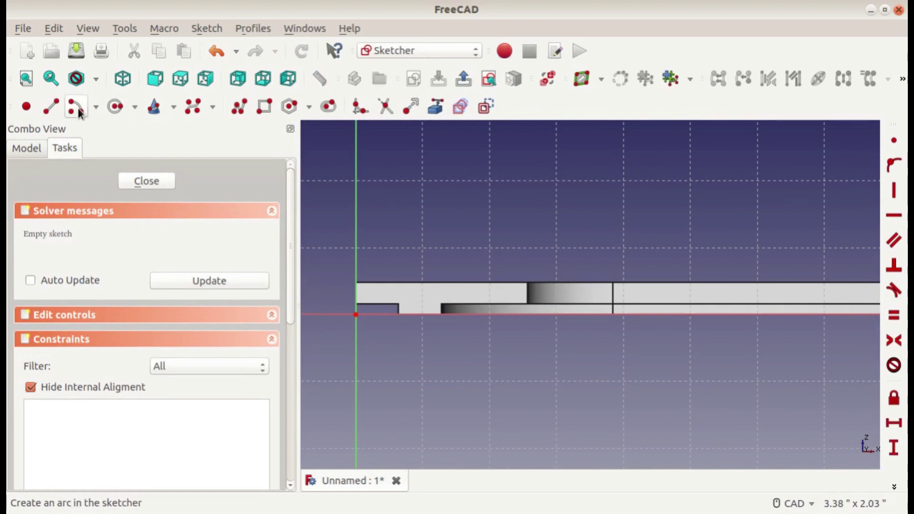
Step: Draw a downward half-circle arc of about 3.5 mm radius centred near the pipe's upper edge, and close it with a horizontal line
scroll(423, 298, "up", 3)
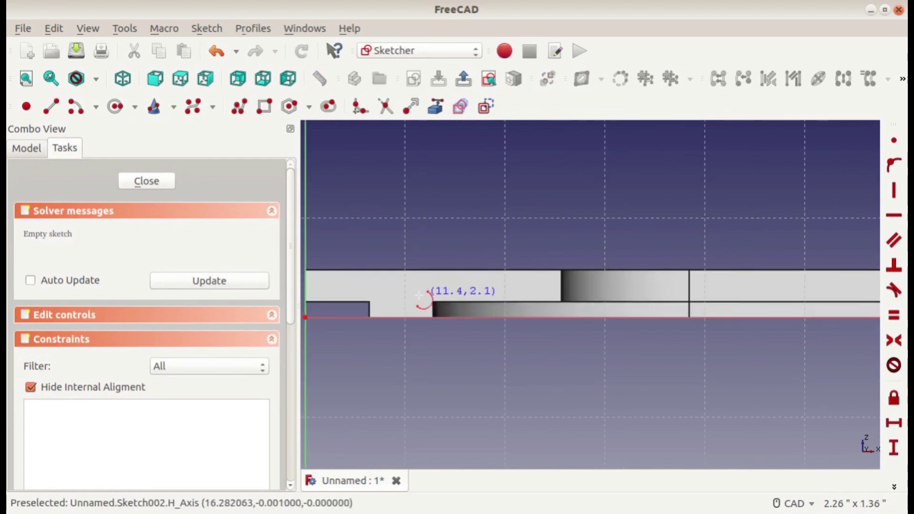
scroll(495, 288, "down", 2)
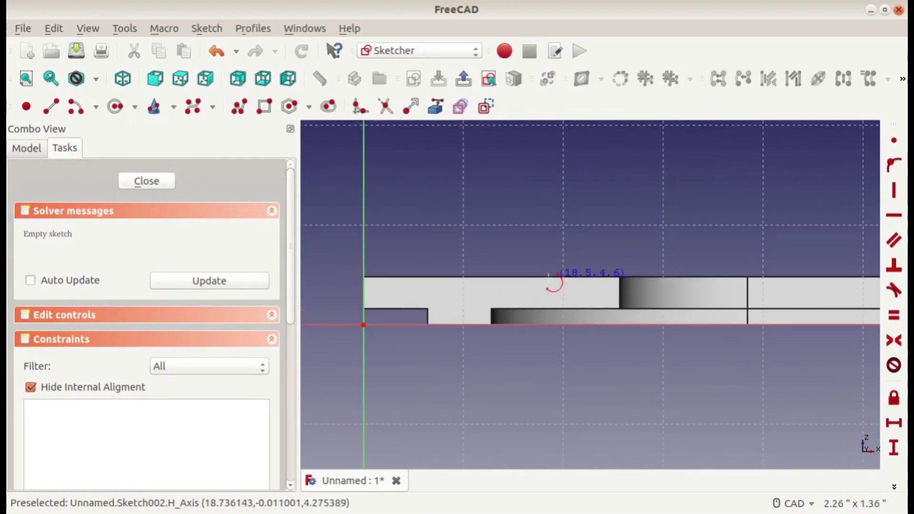
left_click(547, 276)
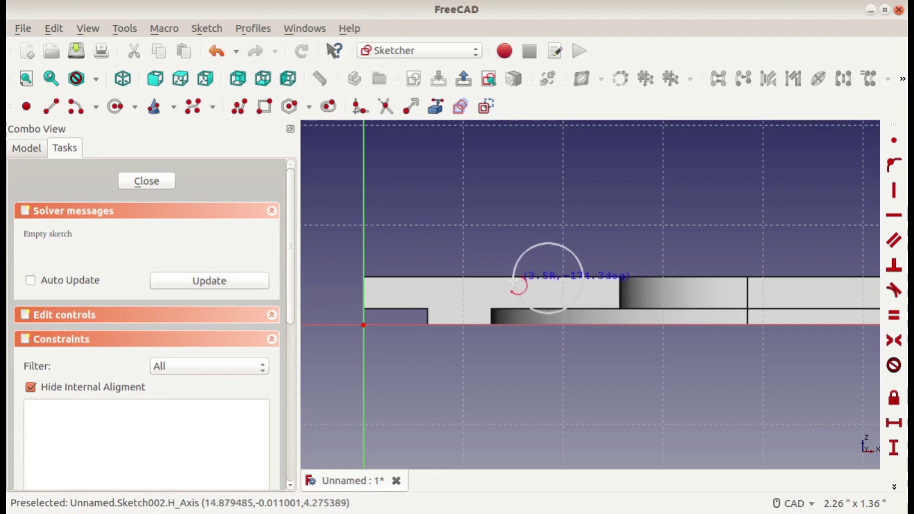
left_click(513, 283)
left_click(582, 285)
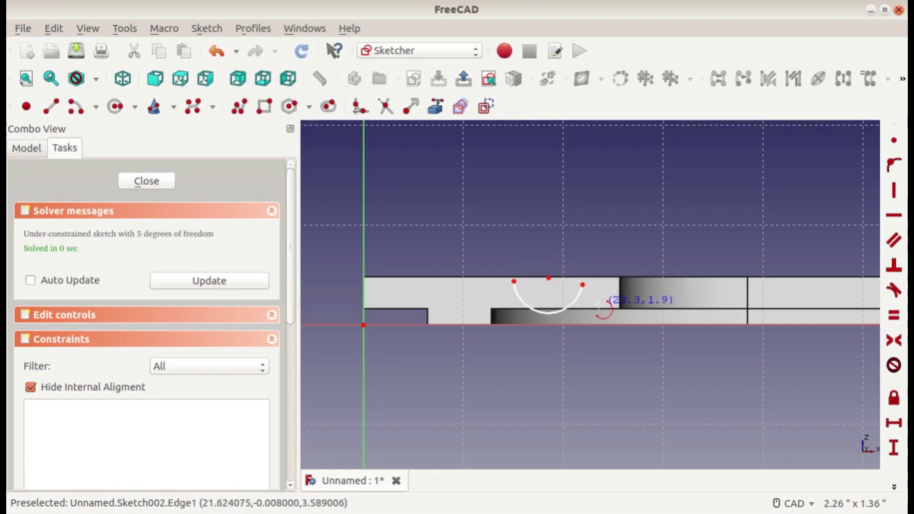
left_click(51, 106)
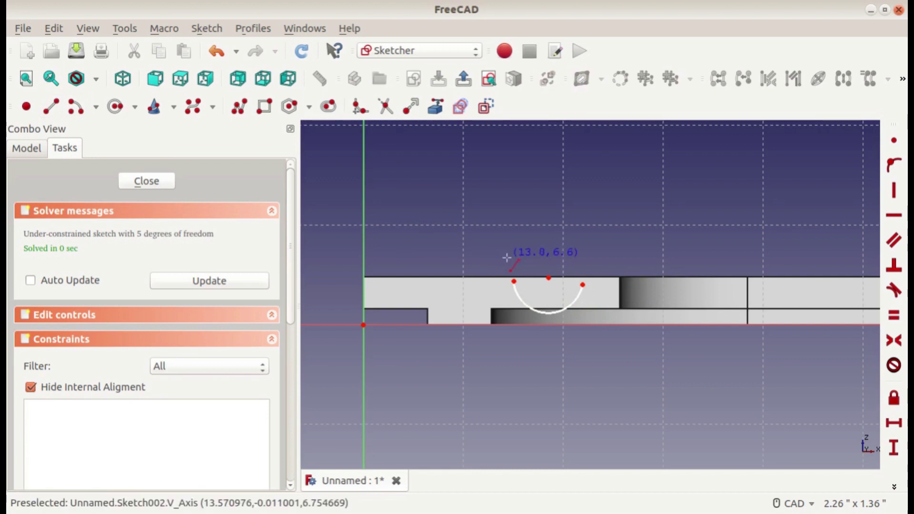
left_click(514, 281)
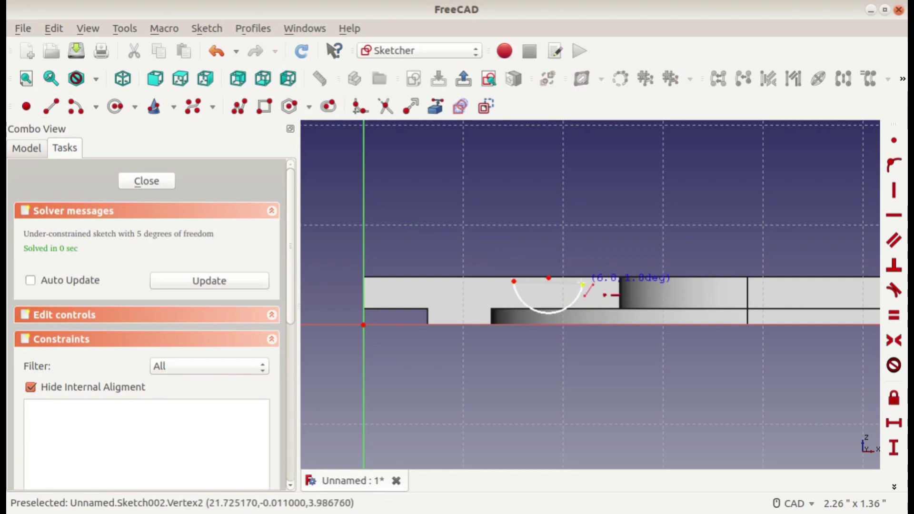
left_click(583, 281)
Step: Constrain the arc's centre onto the closing line, and shrink the half circle to a radius of about 66 thou at the upper edge
right_click(550, 278)
left_click(547, 281)
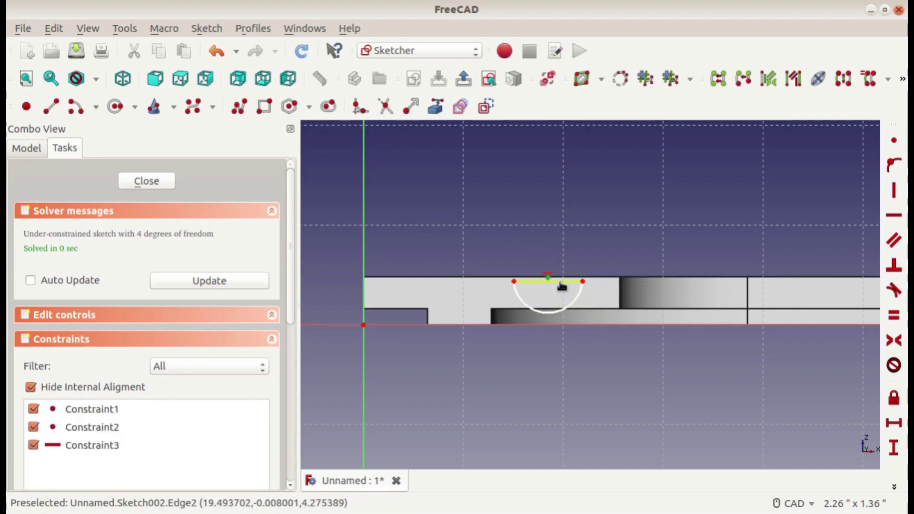
left_click(894, 165)
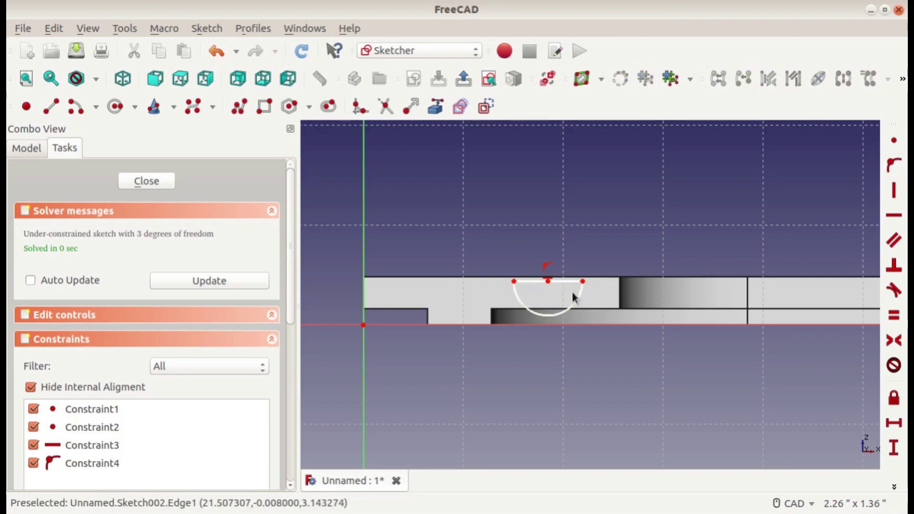
left_click_drag(583, 282, 565, 278)
Step: Constrain the arc's radius to 0.0625" and move its dimension clear above the profile
left_click(894, 487)
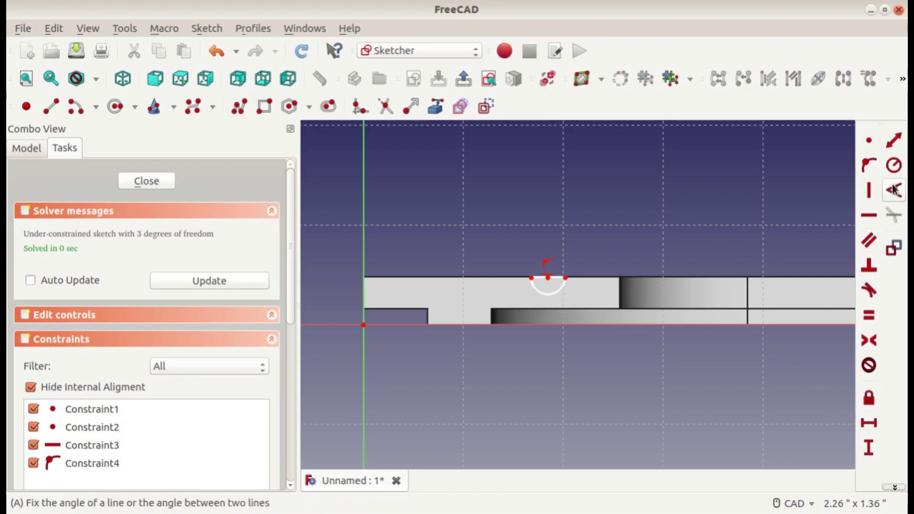
left_click(893, 164)
left_click(548, 293)
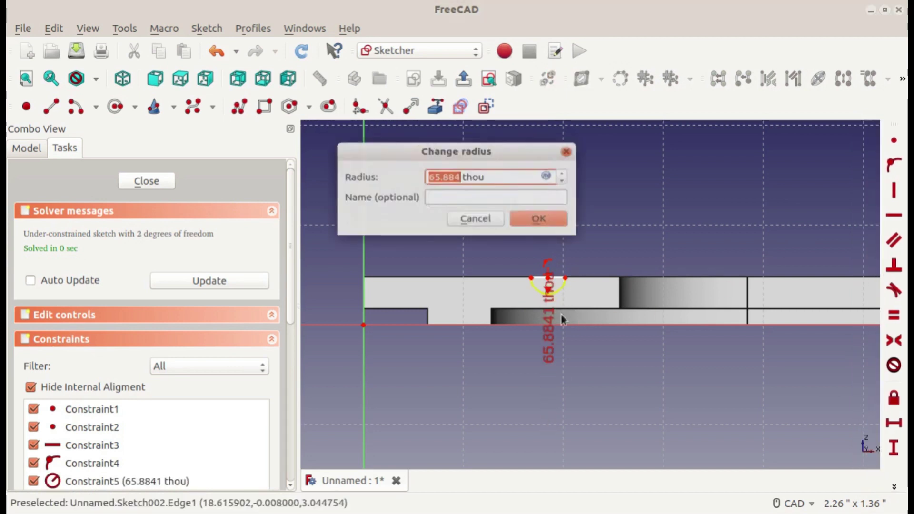
type("0.0625\"")
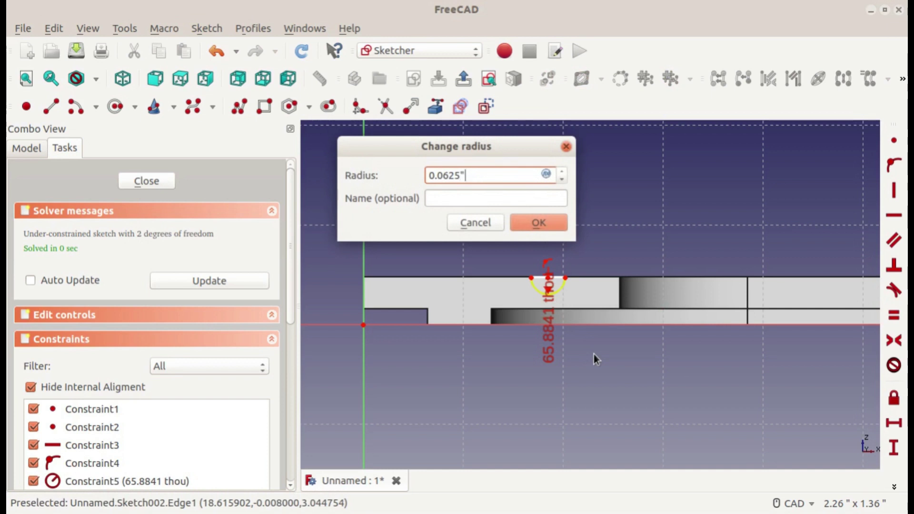
key("Return")
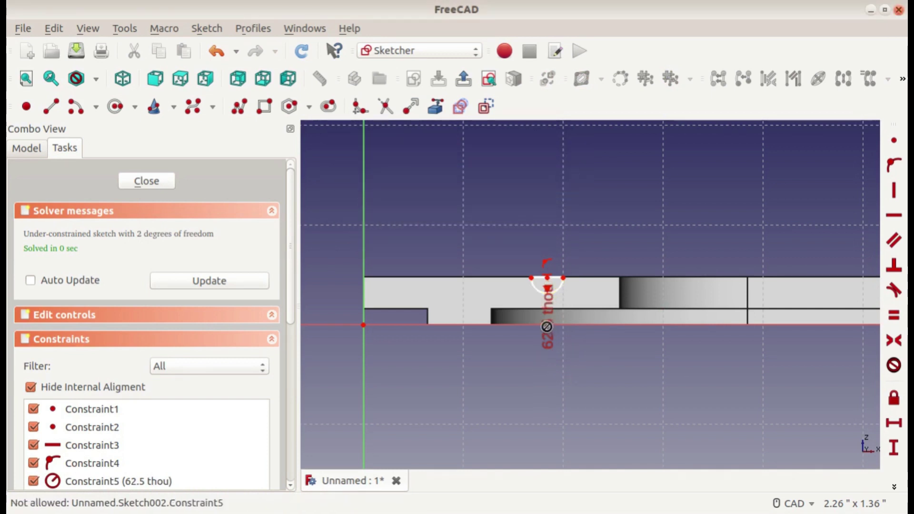
left_click_drag(547, 336, 613, 202)
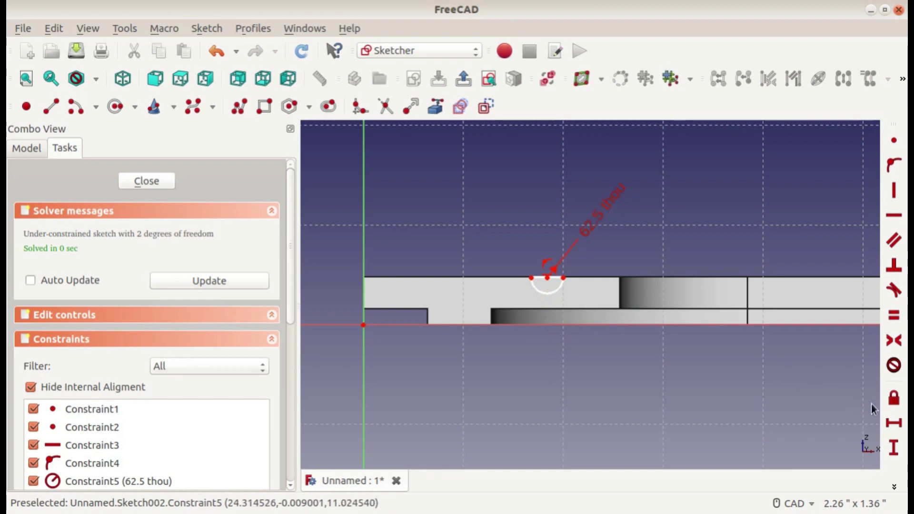
Step: Constrain the horizontal distance between the origin and the arc's centre to 0.75"
left_click(893, 422)
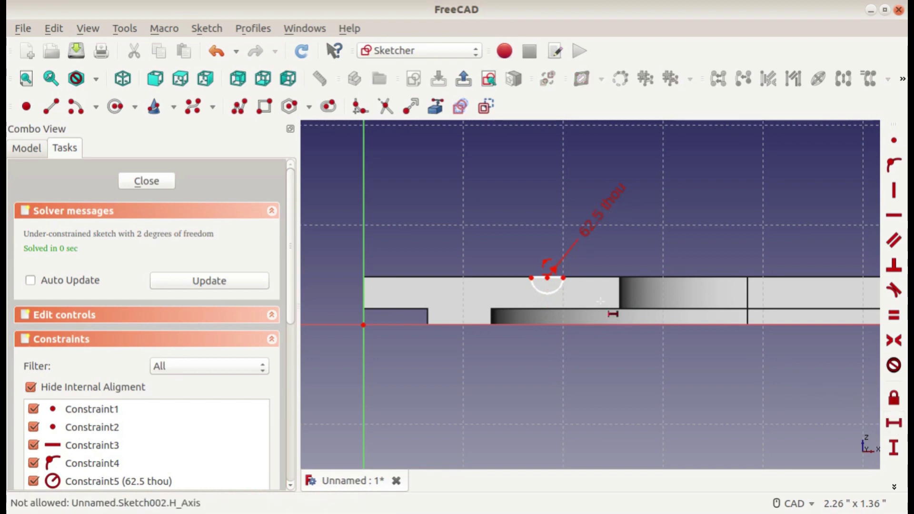
left_click(547, 277)
left_click(362, 325)
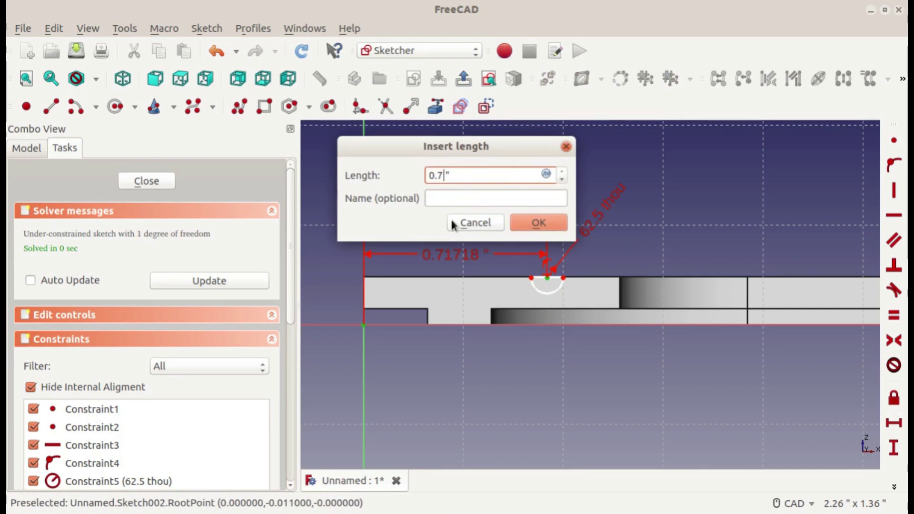
key("Return")
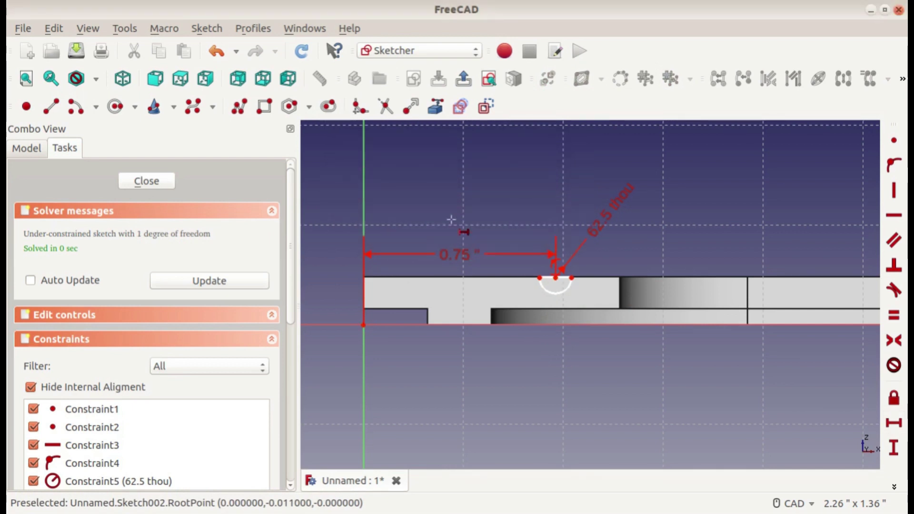
left_click(363, 325)
left_click(539, 278)
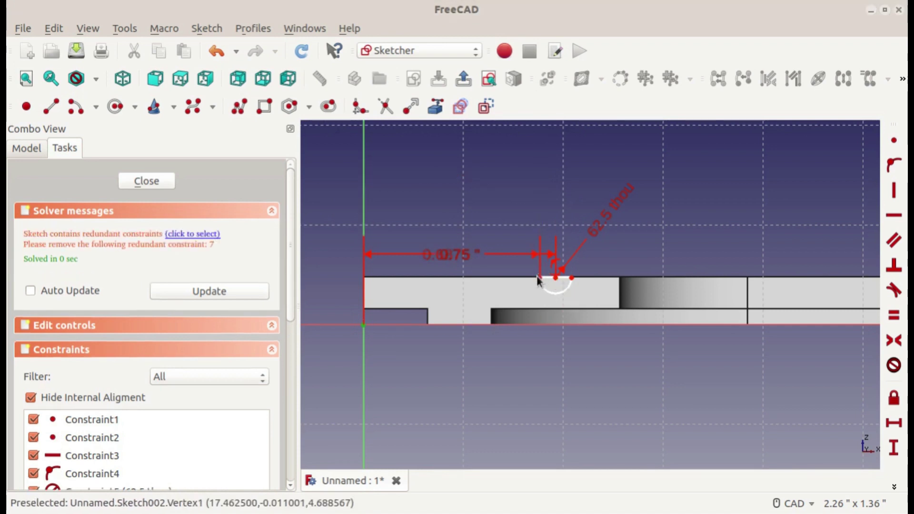
left_click(478, 228)
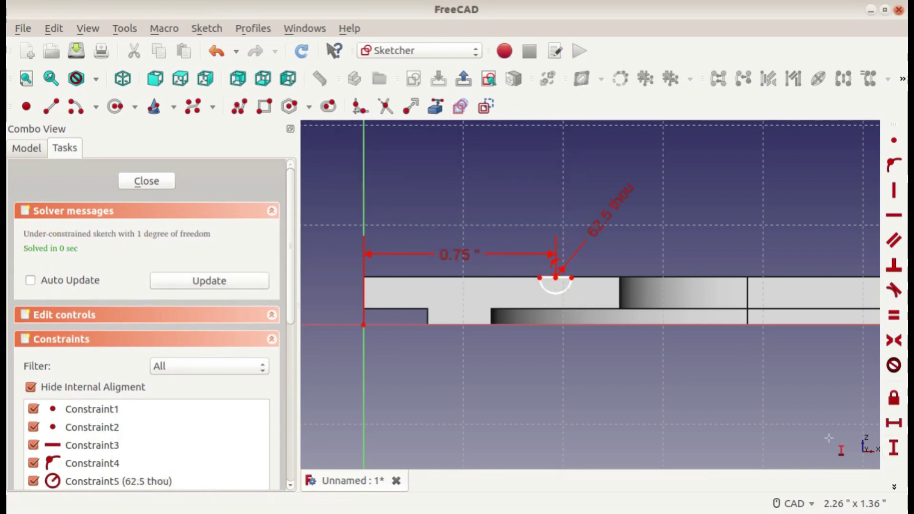
Step: Constrain the vertical distance between the origin and the half circle's left endpoint to 0.1875"
left_click(540, 278)
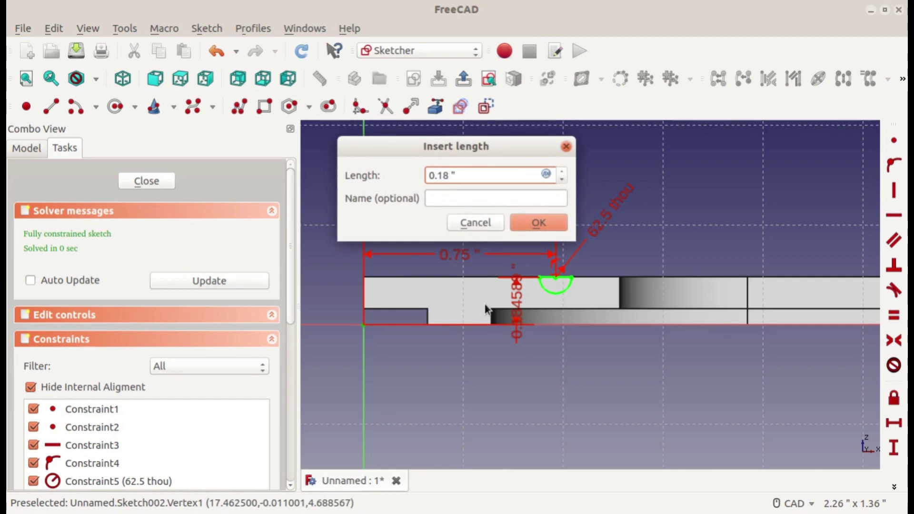
key("Return")
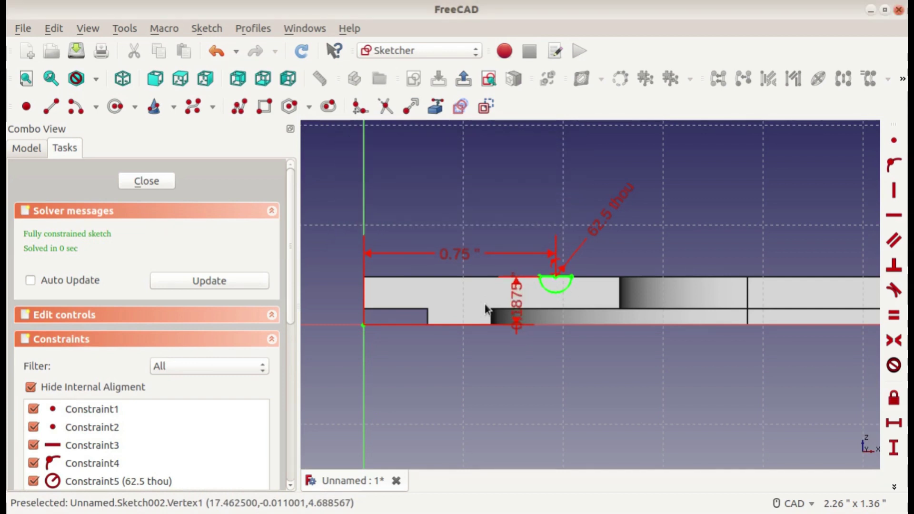
Step: Move the 0.1875" dimension below the profile and the 0.75" dimension slightly higher, and close the sketch
left_click_drag(513, 310, 512, 352)
left_click_drag(452, 252, 454, 240)
scroll(567, 284, "up", 4)
scroll(566, 284, "down", 2)
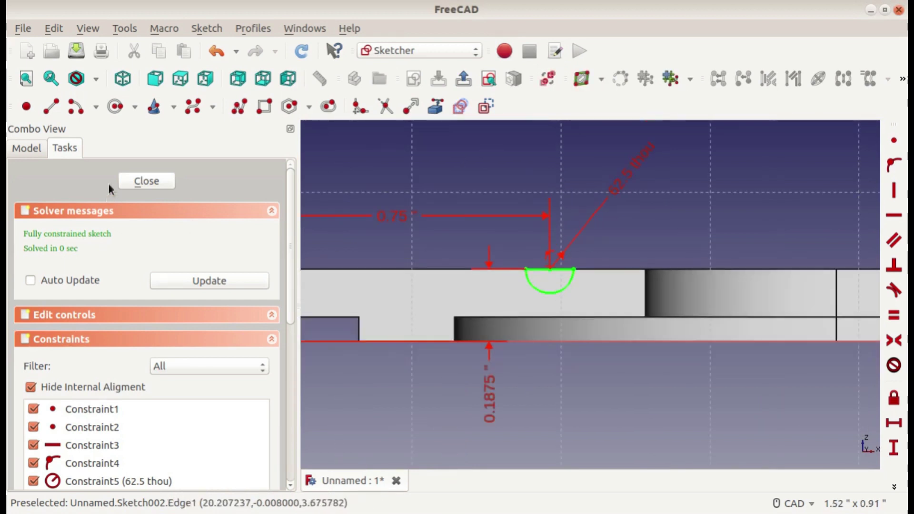
left_click(143, 182)
Step: Create another new sketch on the XY base plane of the body
scroll(489, 373, "up", 5)
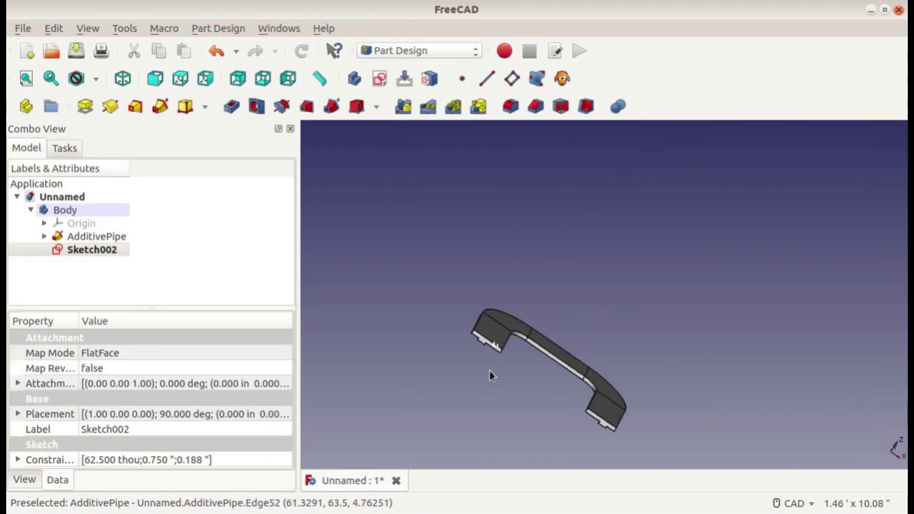
middle_click_drag(554, 313, 496, 316)
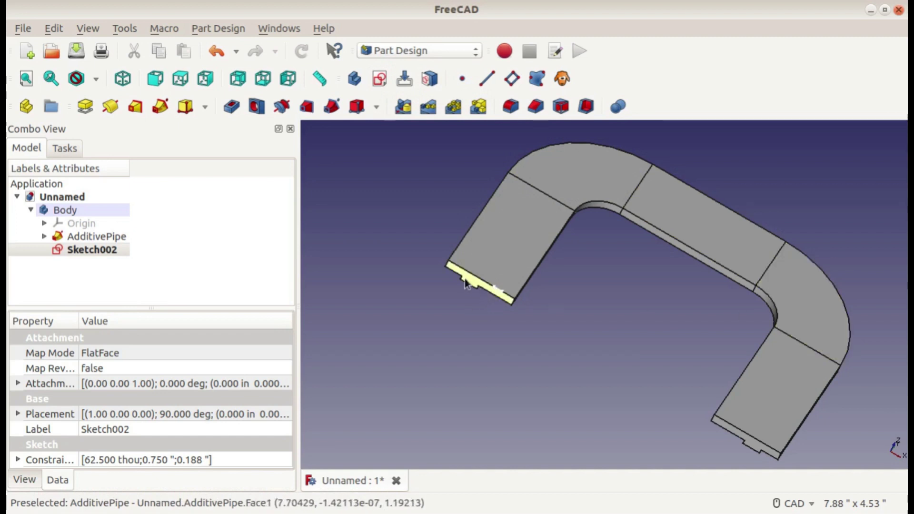
scroll(495, 296, "up", 5)
middle_click_drag(506, 298, 507, 305)
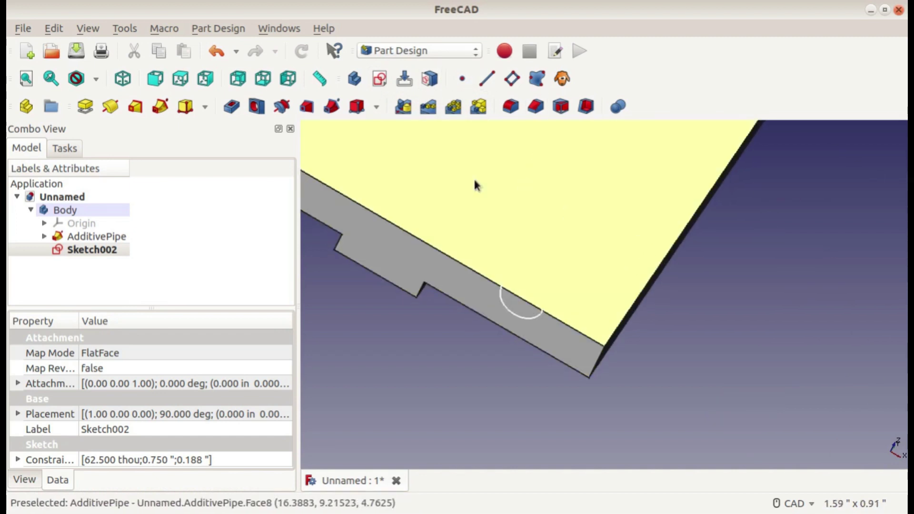
left_click(195, 245)
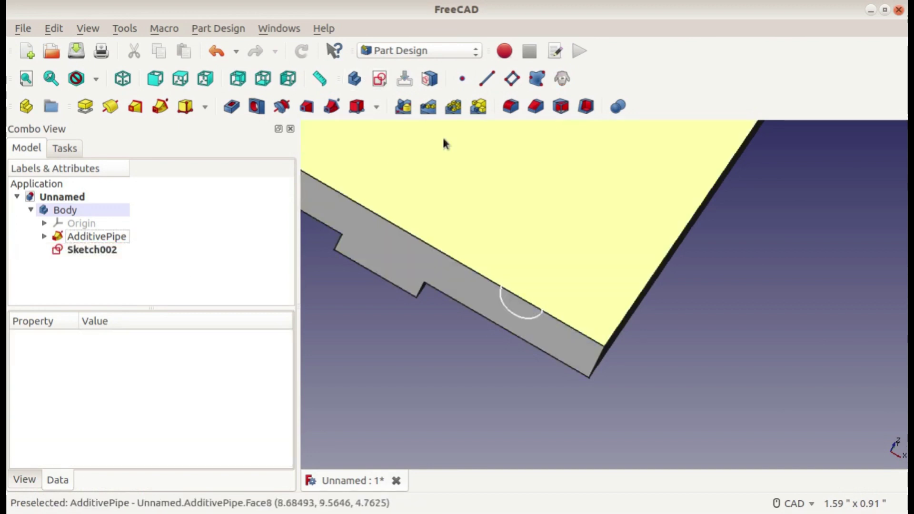
left_click(381, 79)
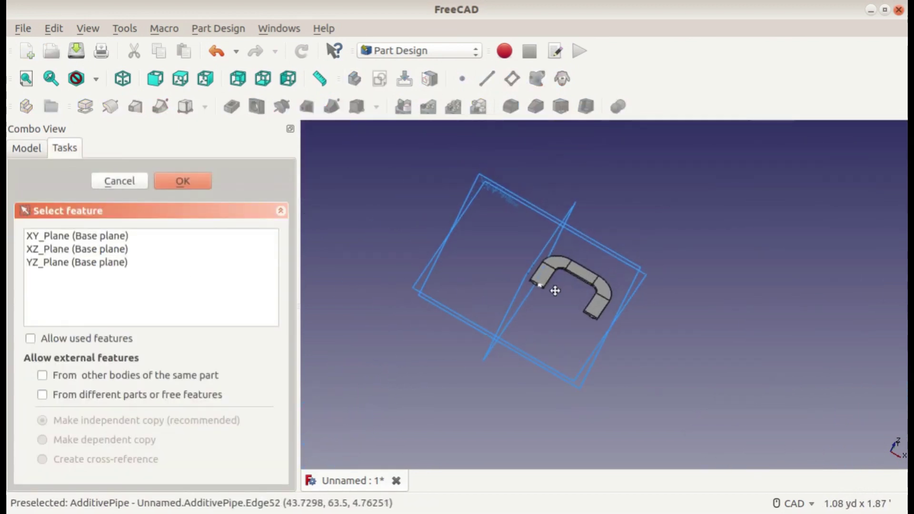
middle_click_drag(554, 290, 483, 209)
left_click(480, 202)
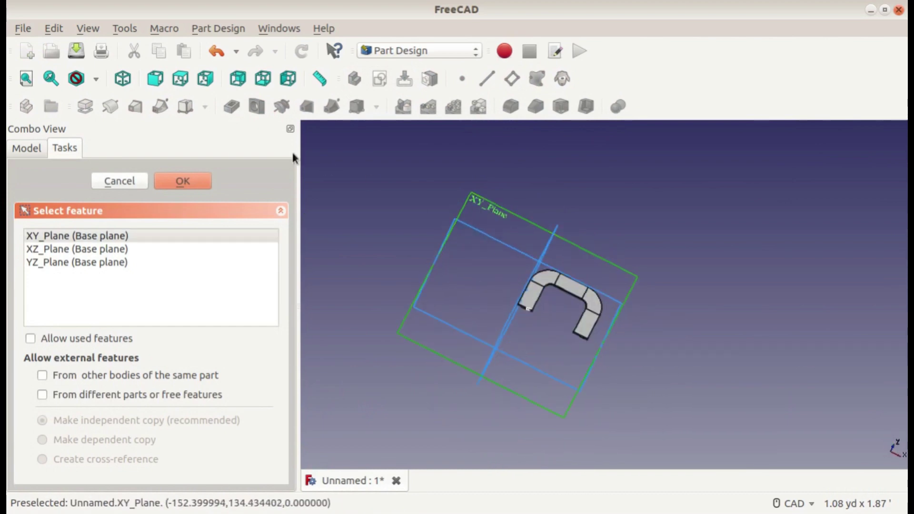
left_click(183, 181)
Step: Draw a vertical line from the horizontal axis up through the left leg of the U-shape into the corner bend
scroll(532, 327, "up", 5)
scroll(493, 257, "down", 3)
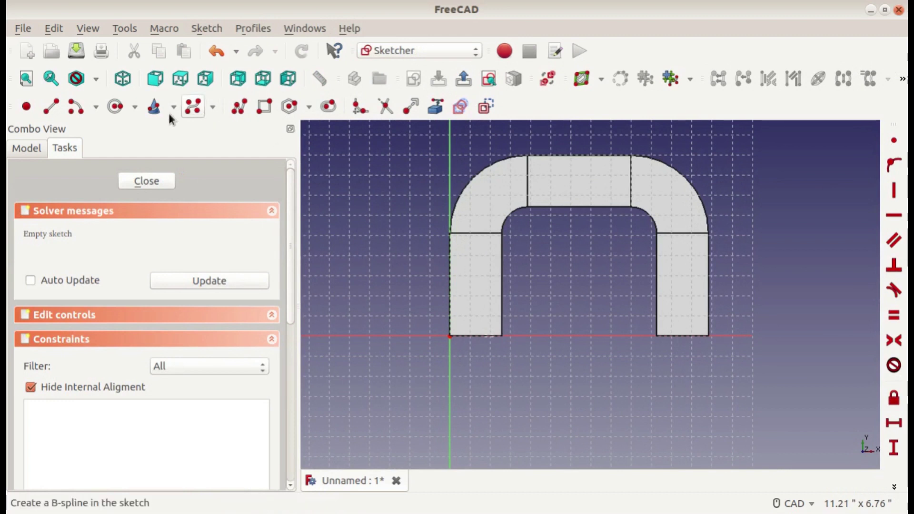
left_click(51, 107)
scroll(503, 361, "up", 5)
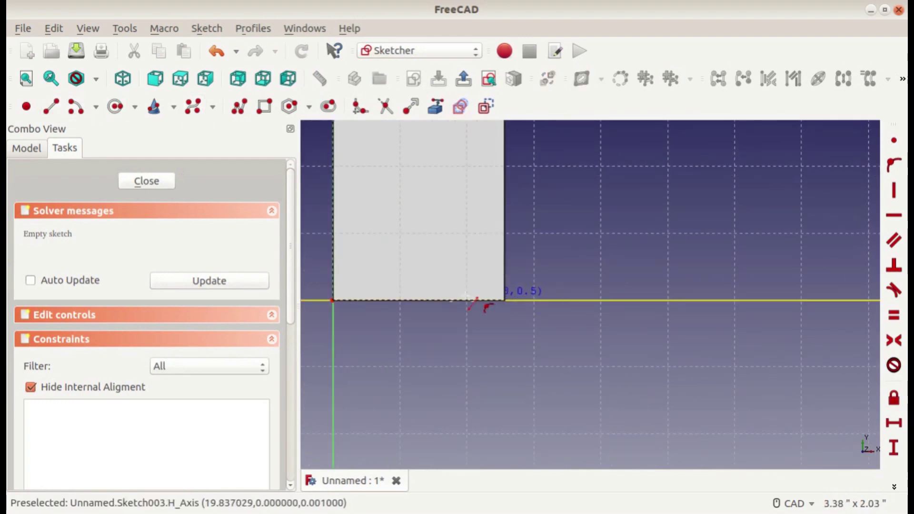
scroll(466, 285, "down", 5)
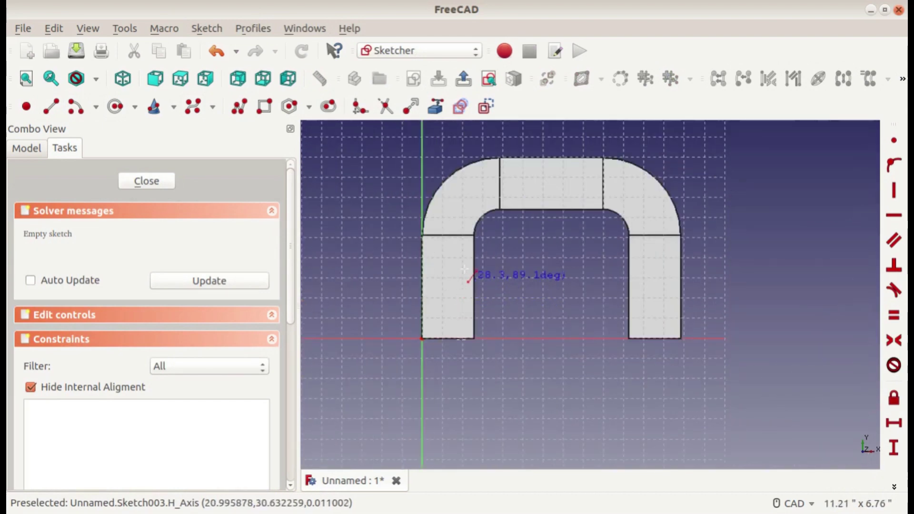
left_click(462, 201)
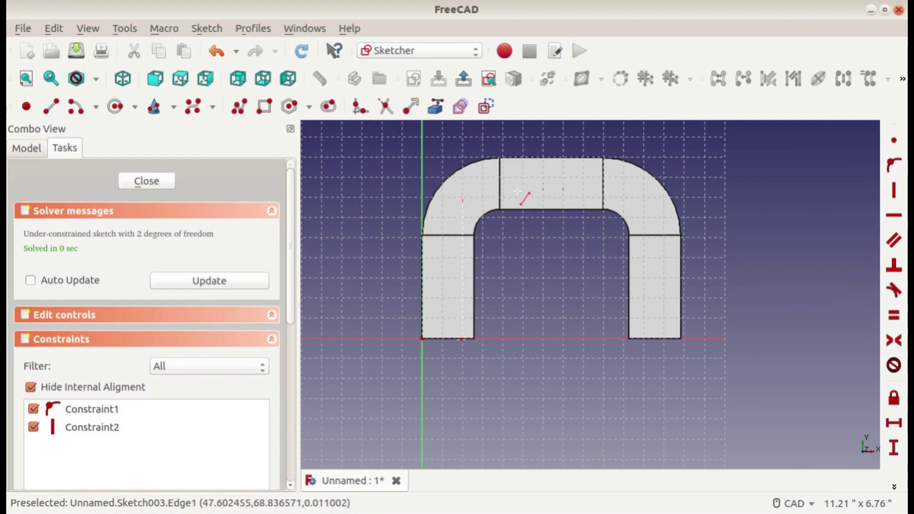
Step: Draw a horizontal line through the U-shape's upper section and a vertical line through the right leg down to the horizontal axis
left_click(596, 191)
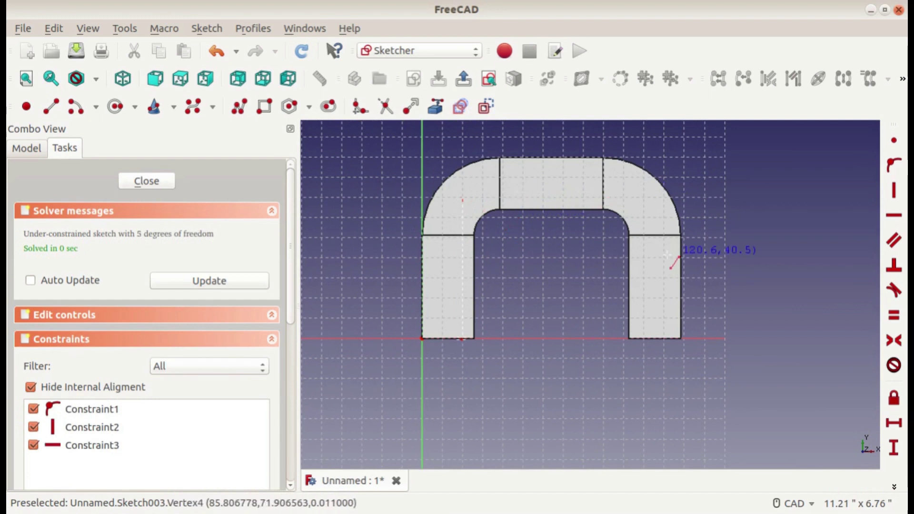
left_click(655, 338)
right_click(670, 427)
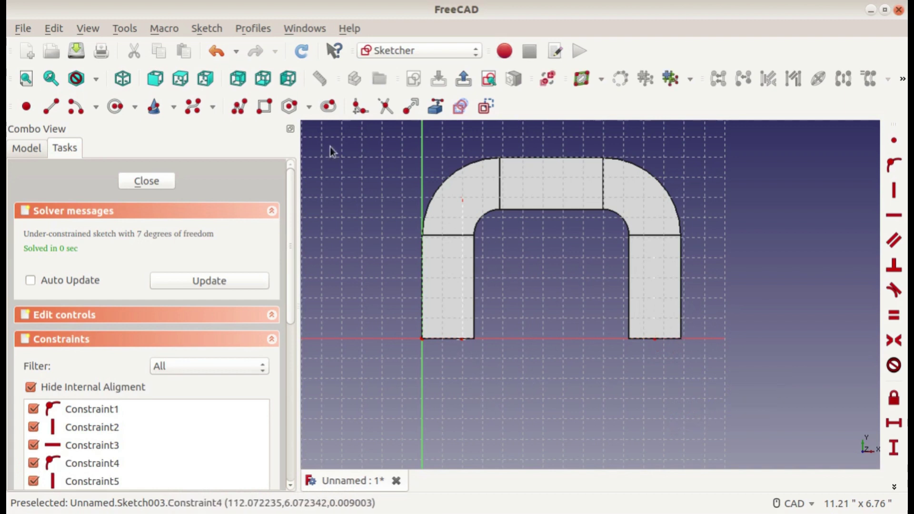
Step: Draw an arc in each upper corner bend, linking the horizontal line's ends towards the left and right vertical lines
left_click(75, 106)
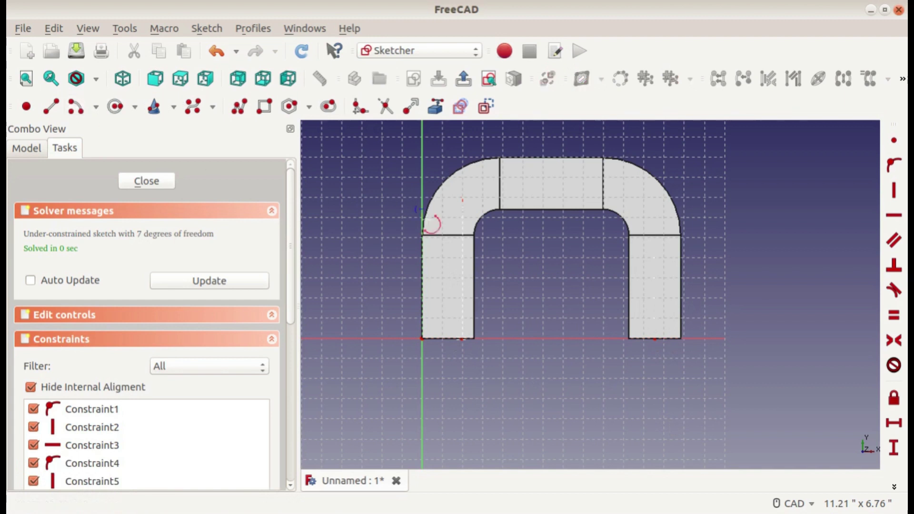
left_click(508, 224)
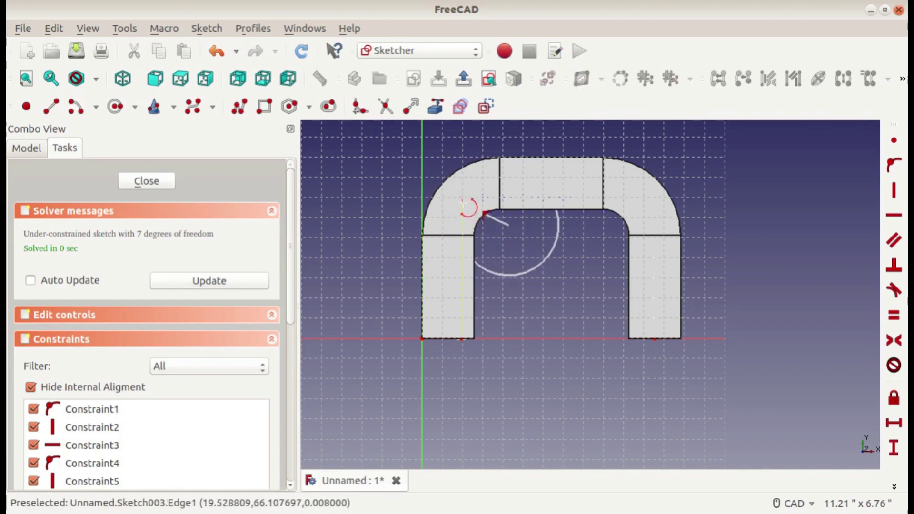
left_click(462, 202)
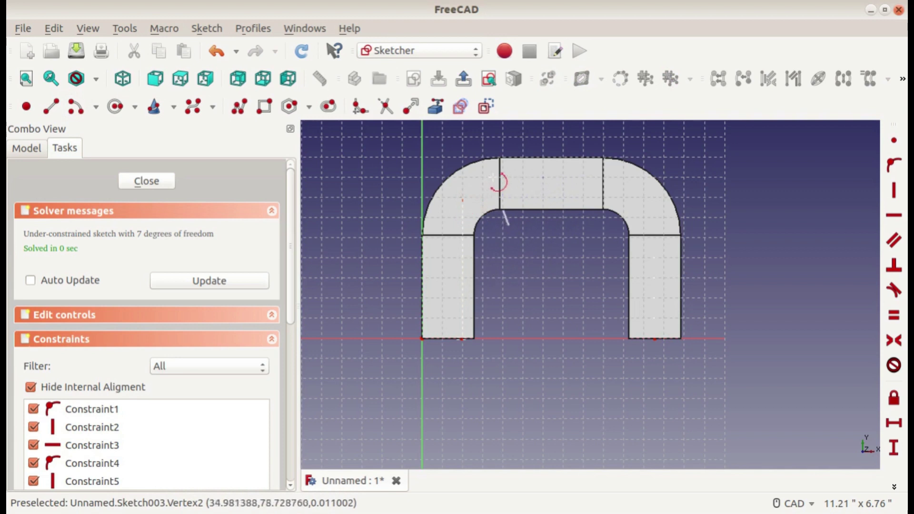
left_click(509, 142)
left_click(612, 229)
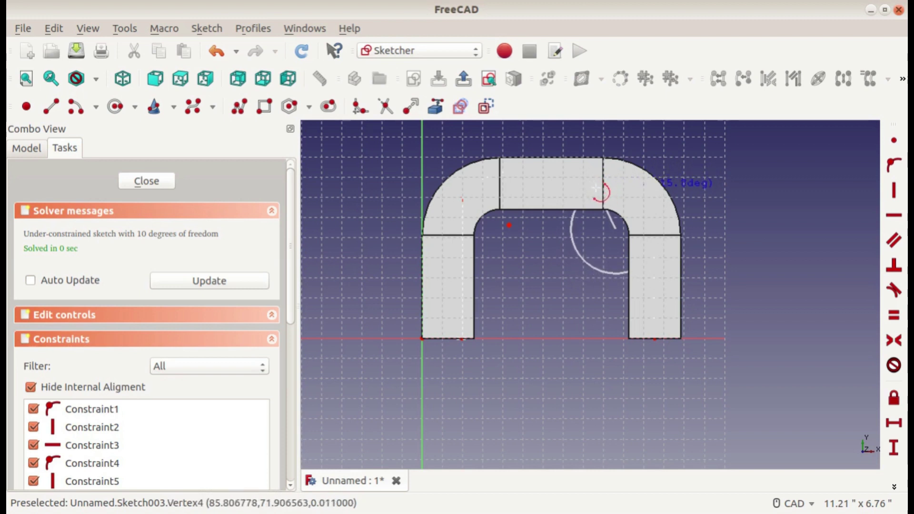
left_click(671, 223)
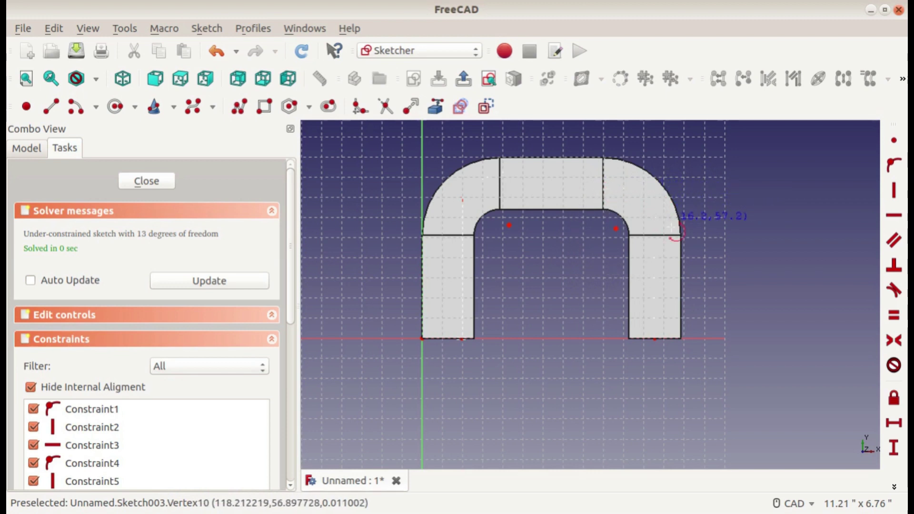
right_click(658, 317)
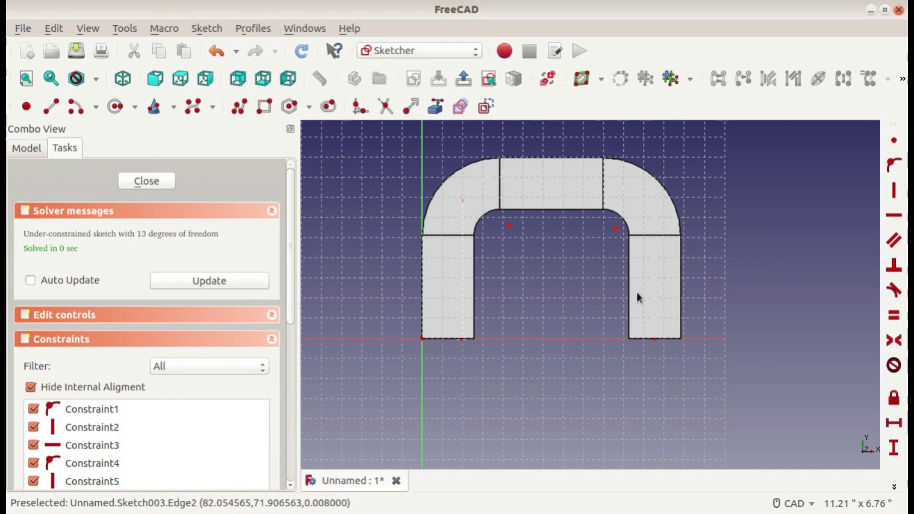
Step: Close the path sketch, hide the additive pipe, and reopen the path sketch for editing
left_click(153, 179)
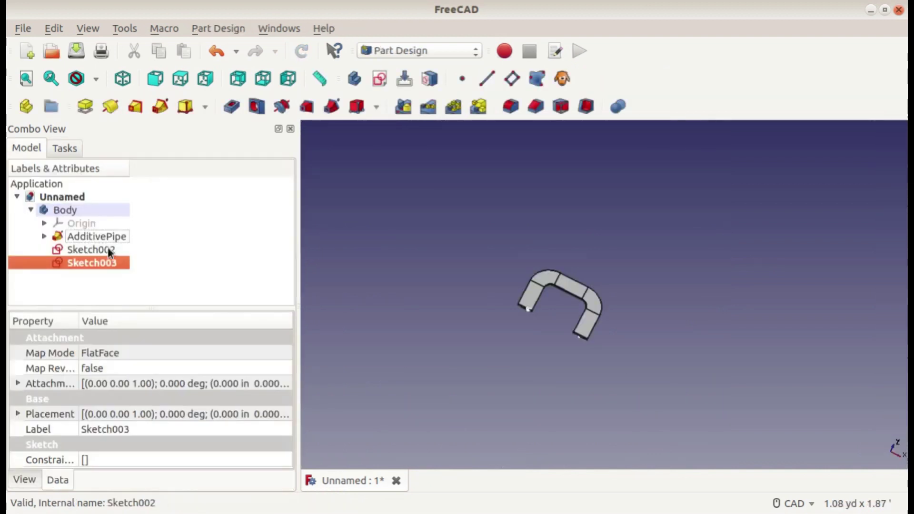
left_click(95, 236)
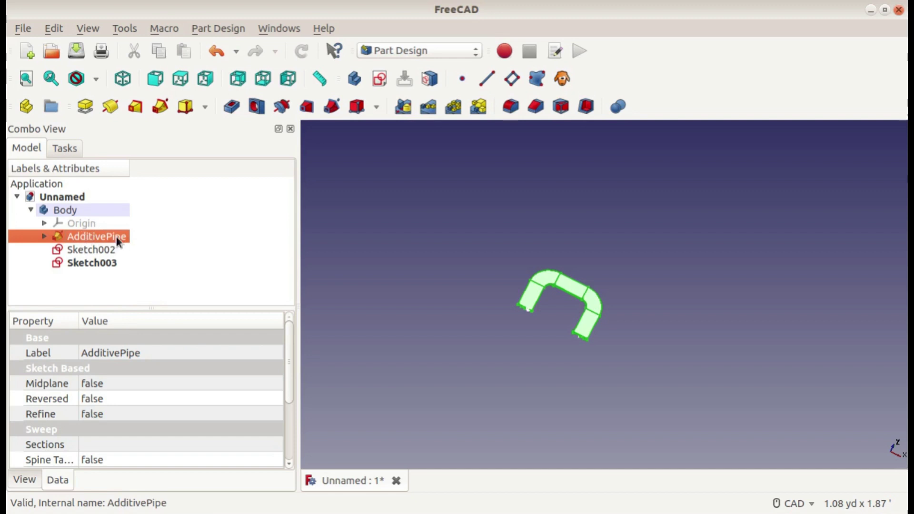
key("space")
left_click(396, 282)
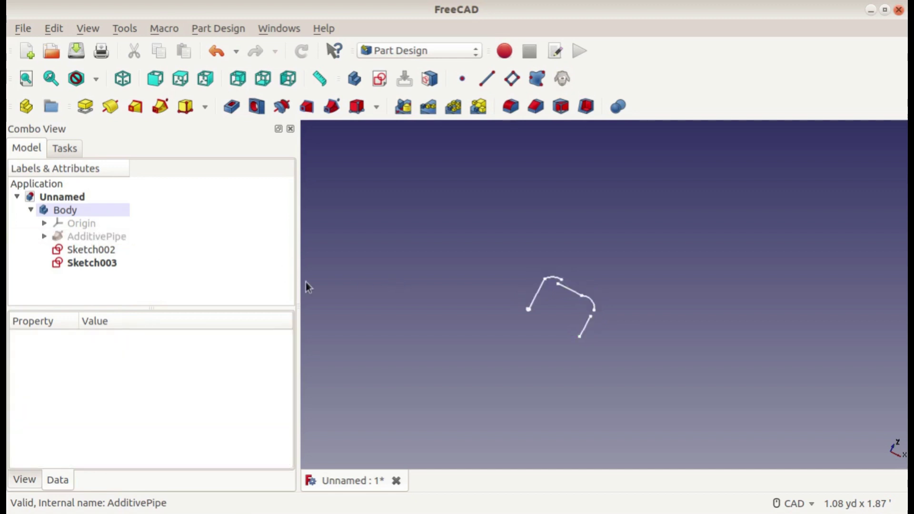
double_click(103, 262)
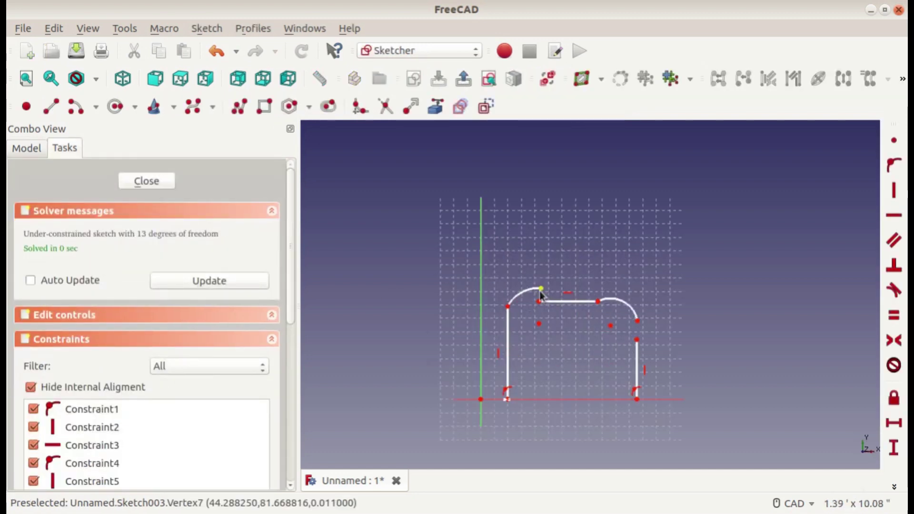
Step: Make the left arc's upper end coincident with the horizontal line's endpoint and the right arc's lower end coincident with the right vertical line
scroll(540, 296, "up", 5)
scroll(537, 306, "down", 3)
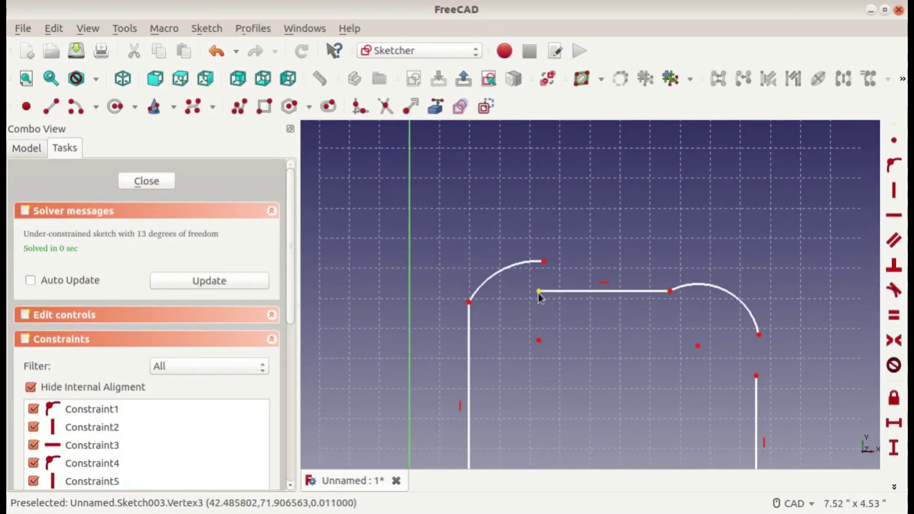
left_click(539, 295)
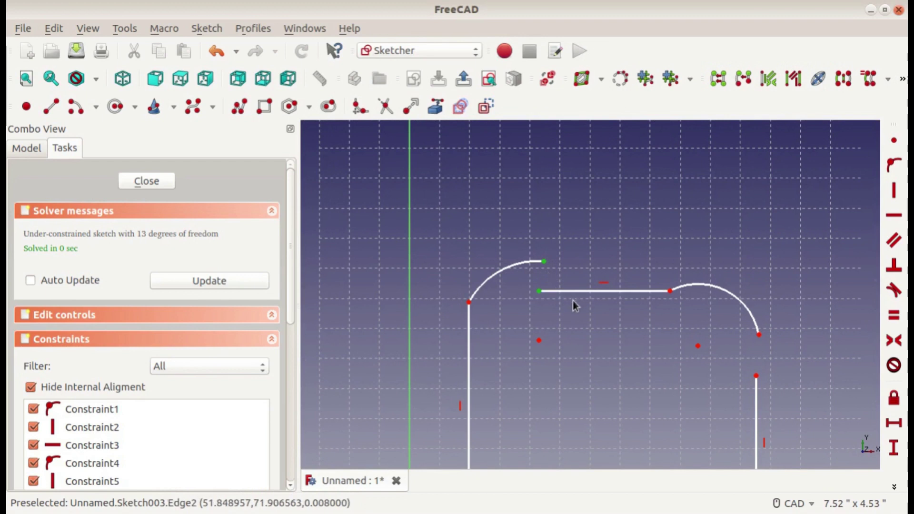
left_click(892, 145)
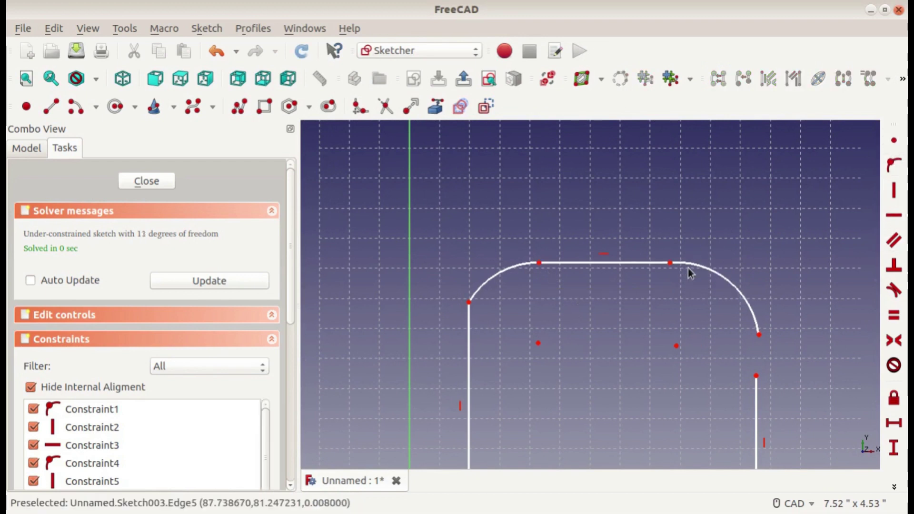
left_click(759, 334)
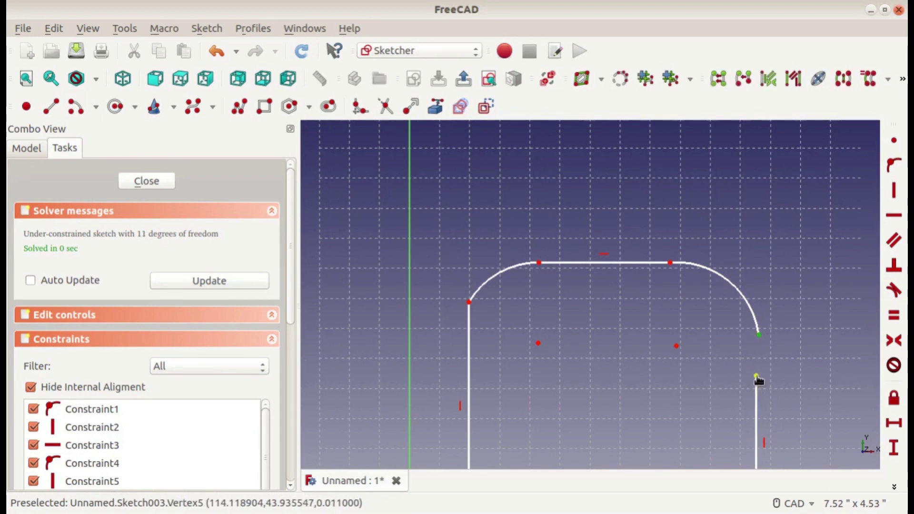
left_click(893, 140)
Step: Make the left corner arc tangent to the left vertical line and to the horizontal line
scroll(609, 226, "down", 5)
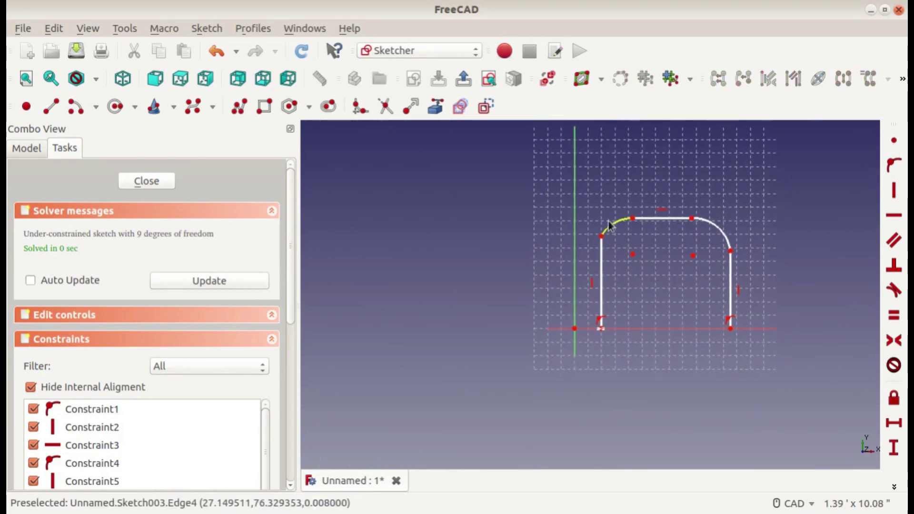
left_click(607, 244)
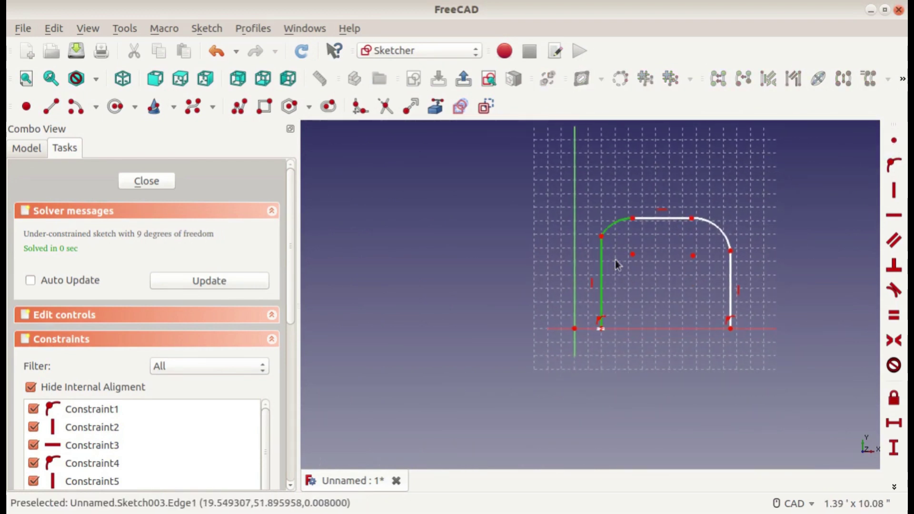
left_click(893, 289)
left_click(592, 215)
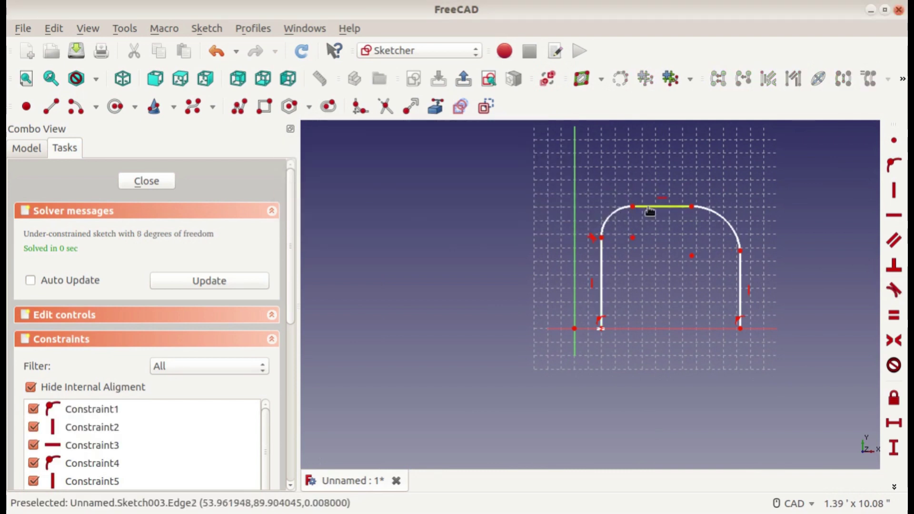
left_click(671, 207)
left_click(611, 215)
left_click(893, 289)
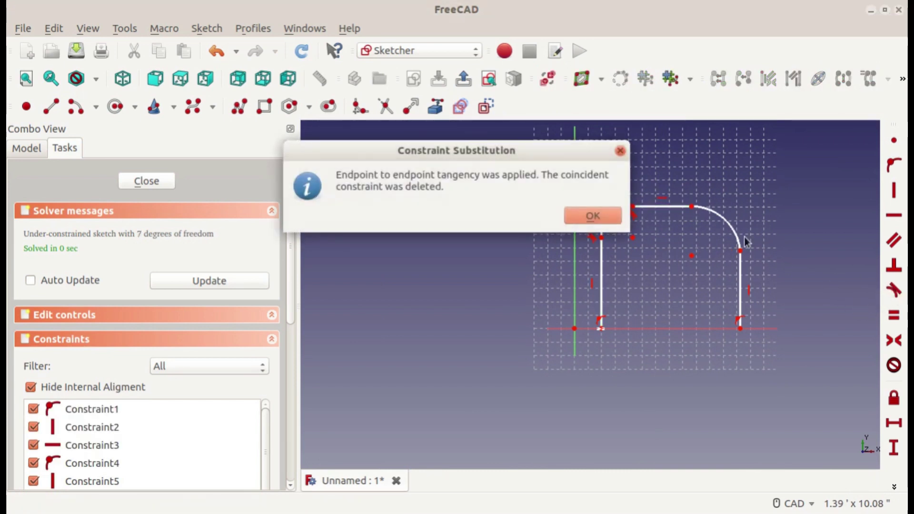
left_click(593, 216)
Step: Make the right corner arc tangent to the horizontal line and to the right vertical line
left_click(683, 209)
left_click(705, 212)
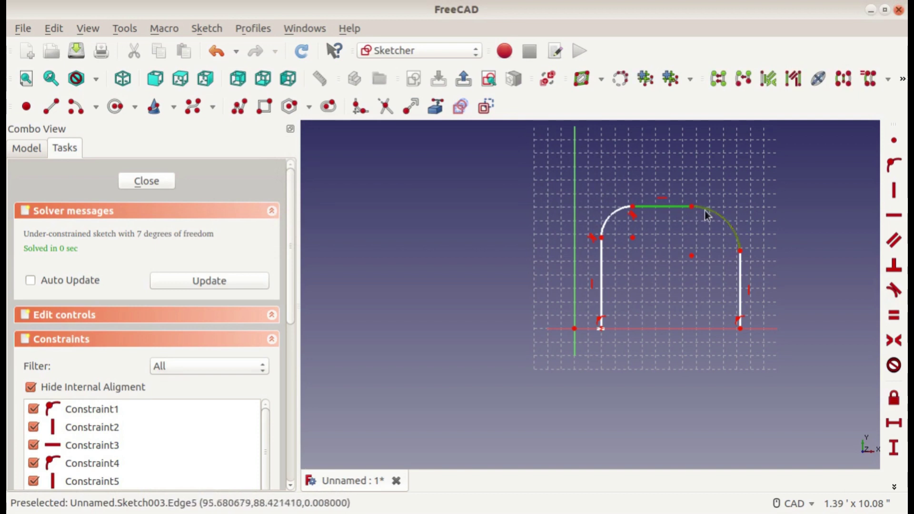
left_click(893, 289)
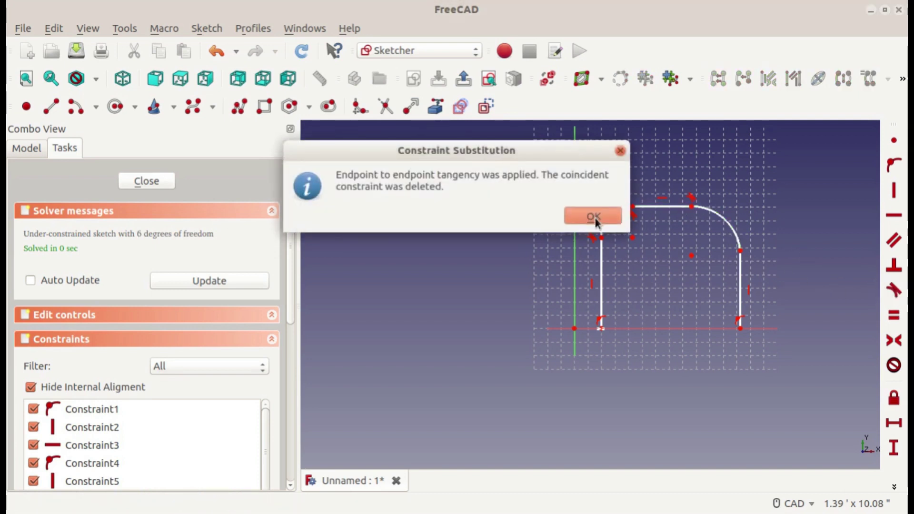
left_click(594, 217)
left_click(737, 242)
left_click(740, 267)
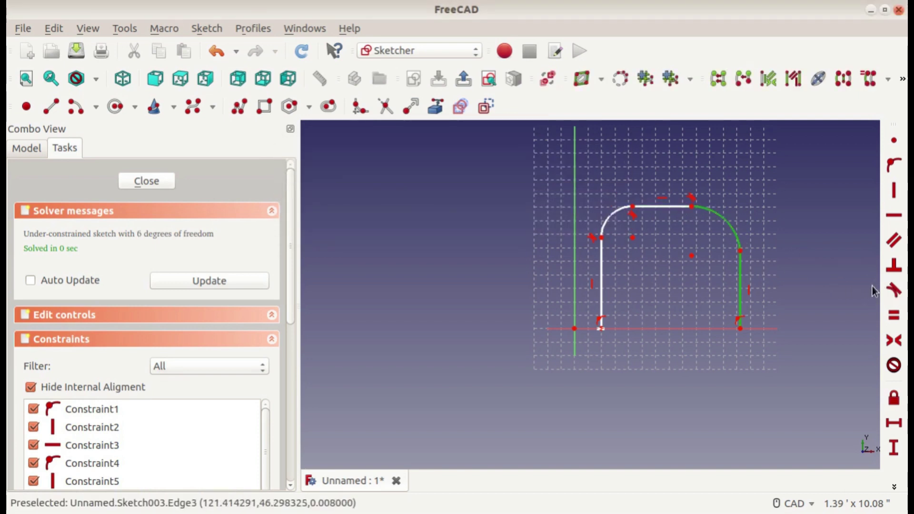
left_click(893, 289)
left_click(593, 217)
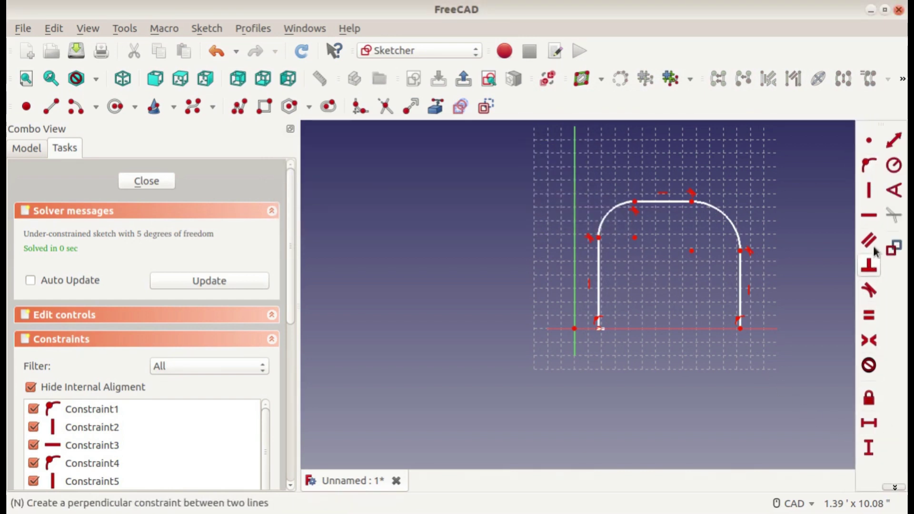
Step: Constrain the left corner arc's radius to 0.5" and make the right corner arc equal to it
left_click(619, 208)
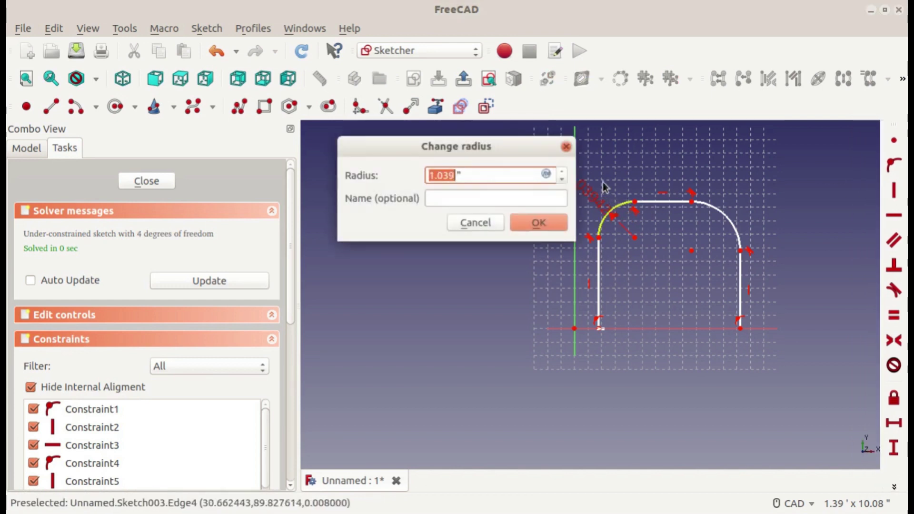
type("0.5")
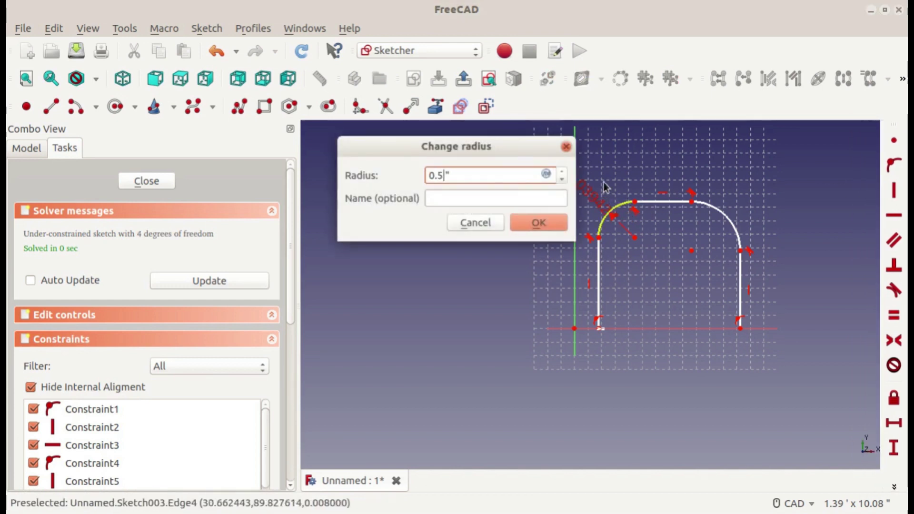
key("Return")
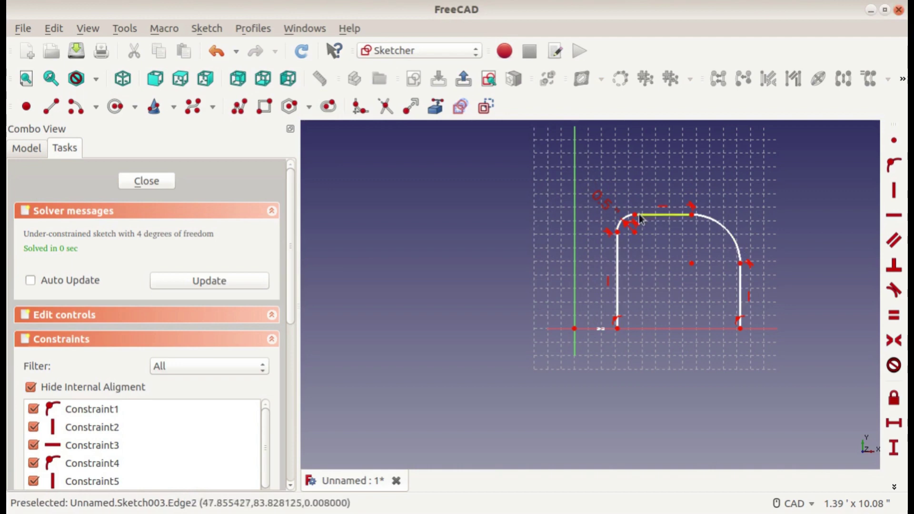
left_click(627, 222)
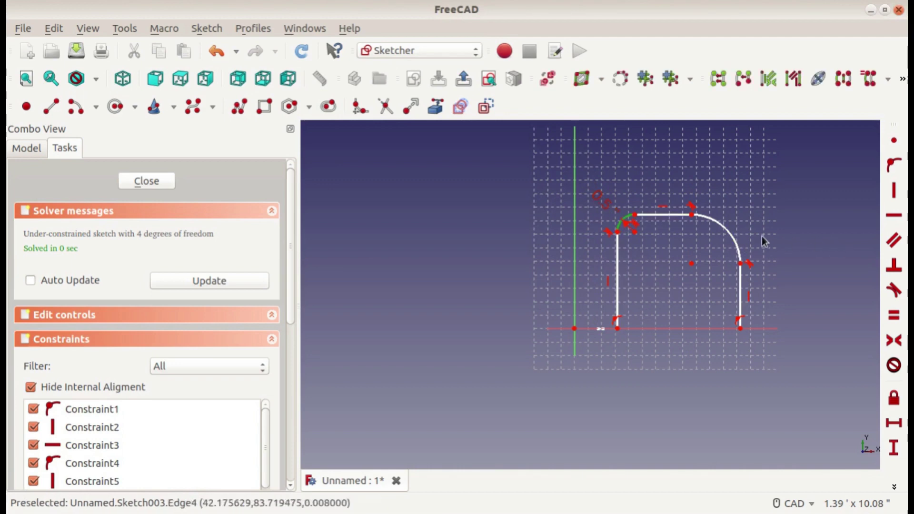
left_click(730, 236)
left_click(894, 314)
Step: Move the left vertical line onto the half-circle profile and constrain its lower endpoint to a 0.75" horizontal distance from the origin
scroll(680, 270, "up", 4)
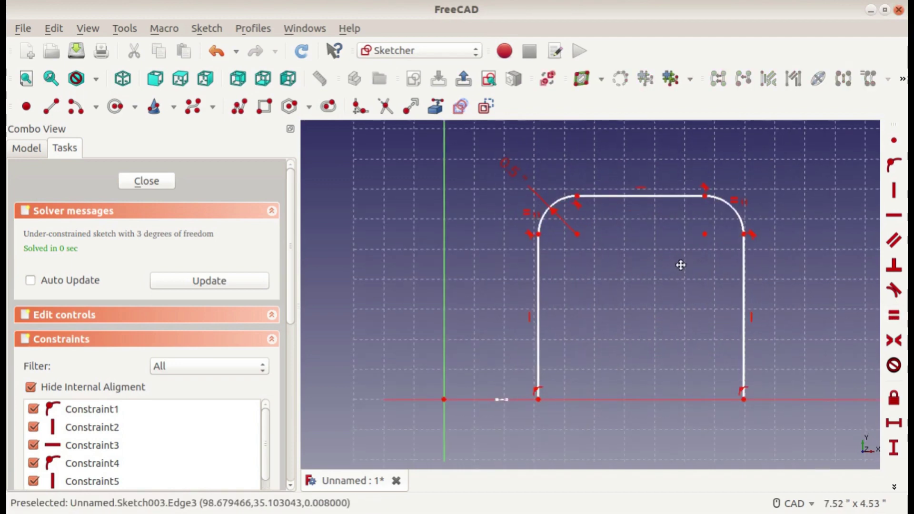
left_click_drag(536, 368, 499, 369)
scroll(499, 372, "up", 5)
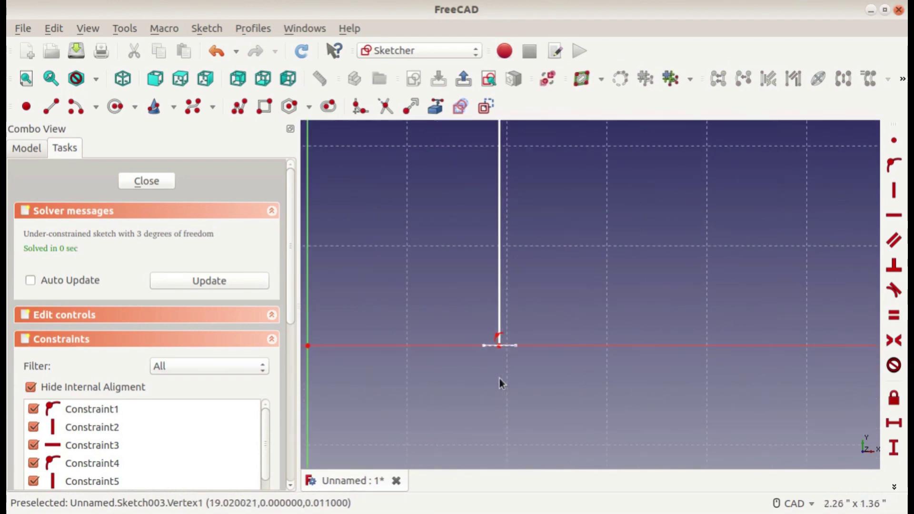
left_click(894, 422)
left_click(307, 346)
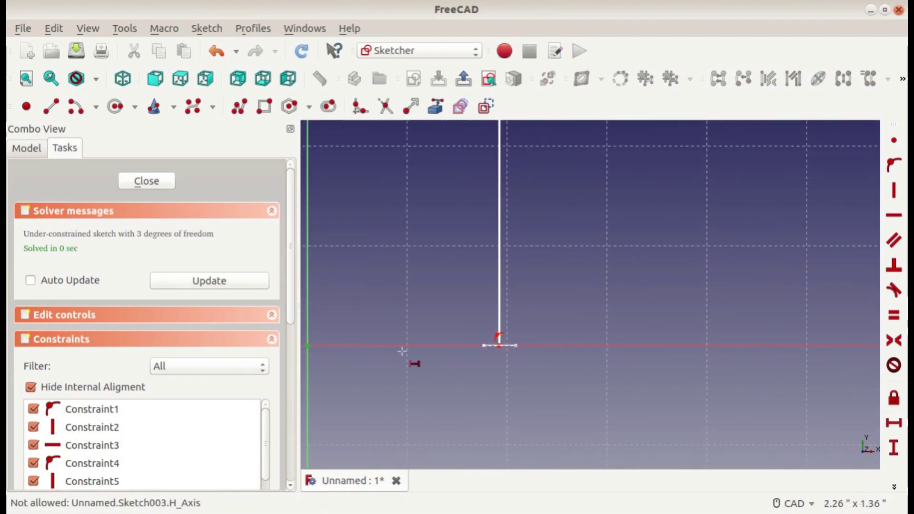
left_click(498, 345)
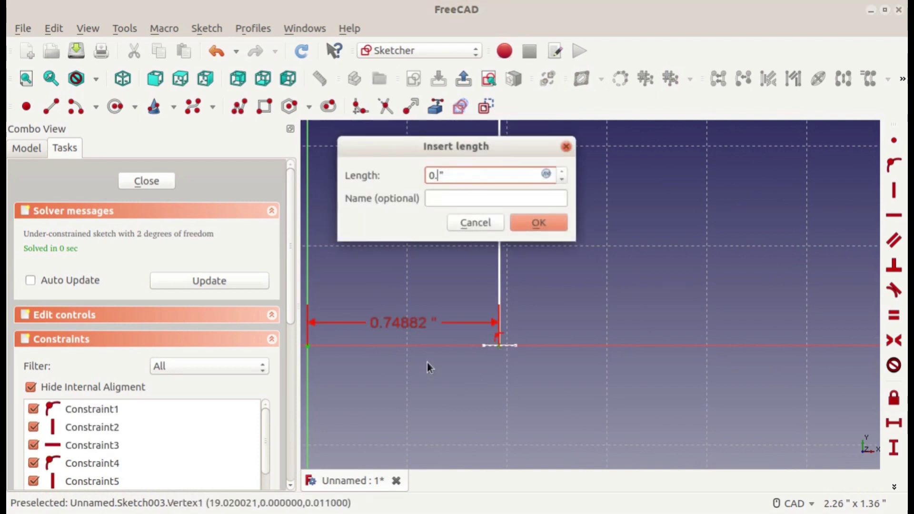
type("75")
key("Return")
scroll(594, 288, "down", 8)
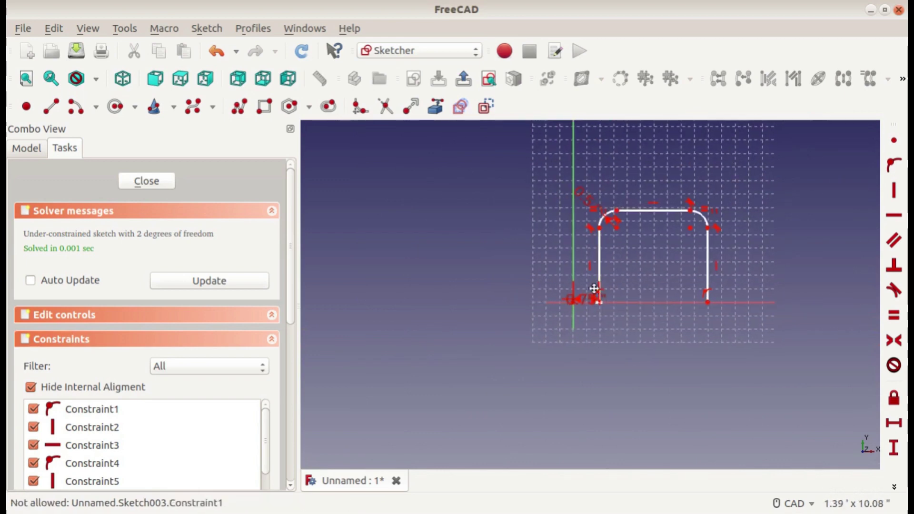
scroll(578, 310, "up", 3)
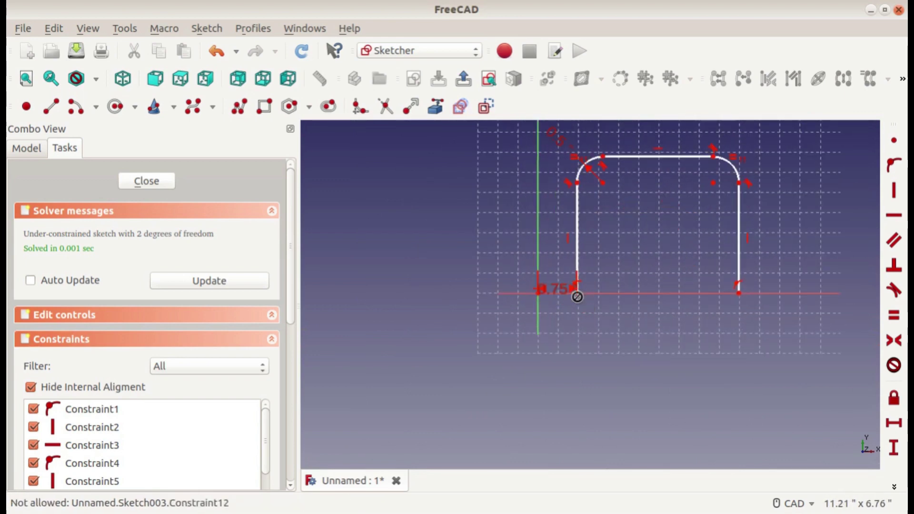
scroll(587, 291, "up", 4)
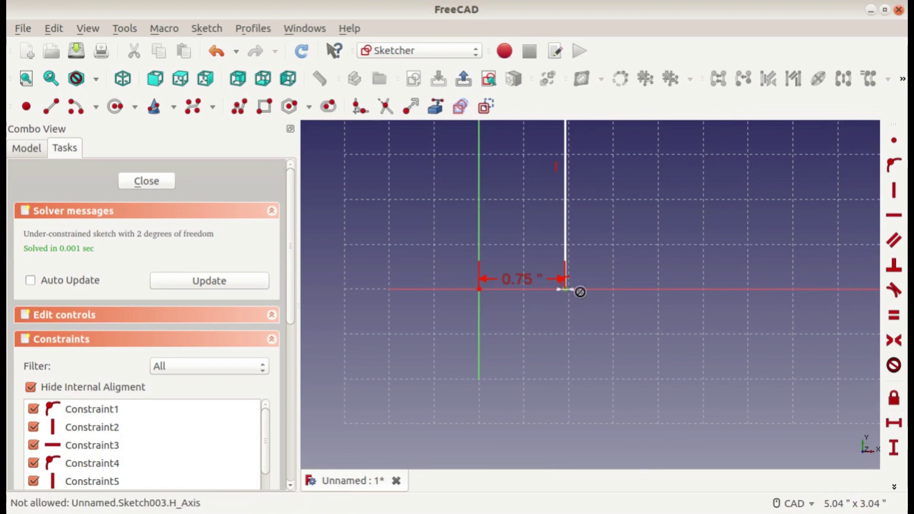
Step: Constrain the horizontal distance between the lower endpoints of the two vertical lines to 2.5"
middle_click_drag(719, 295, 616, 293)
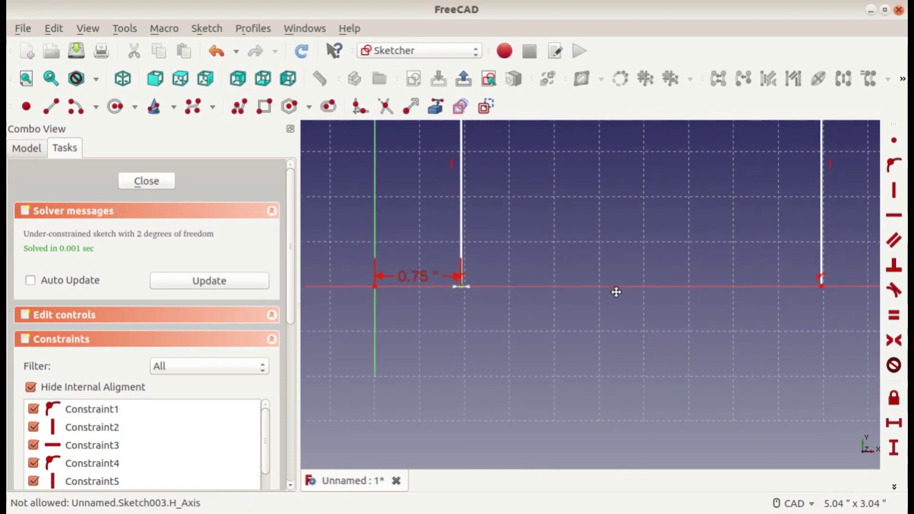
left_click(762, 288)
type("3")
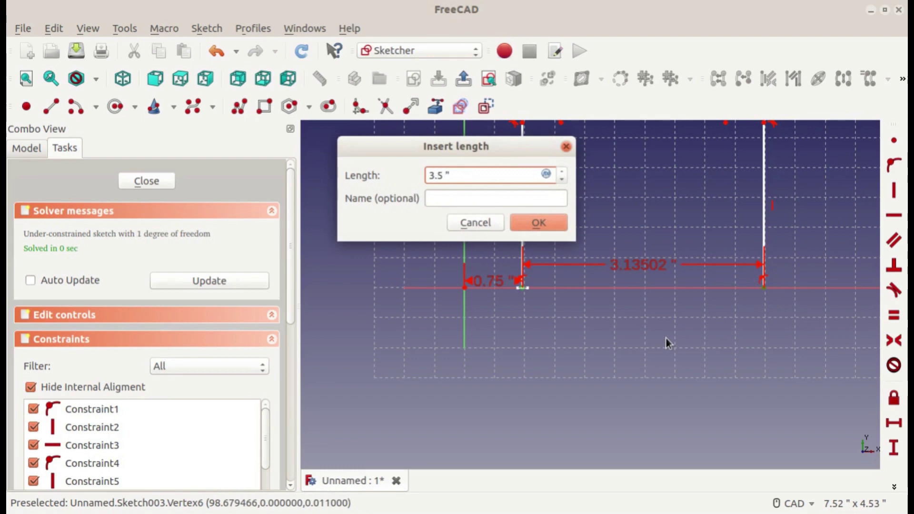
type(".5")
key("Return")
Step: Constrain the right vertical line's vertical length to 2.5" and close the path sketch
scroll(585, 327, "down", 5)
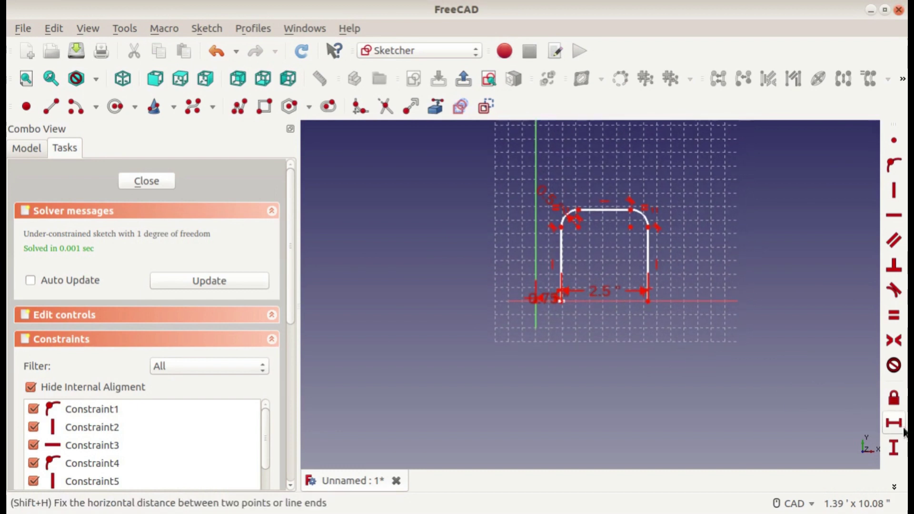
left_click(894, 447)
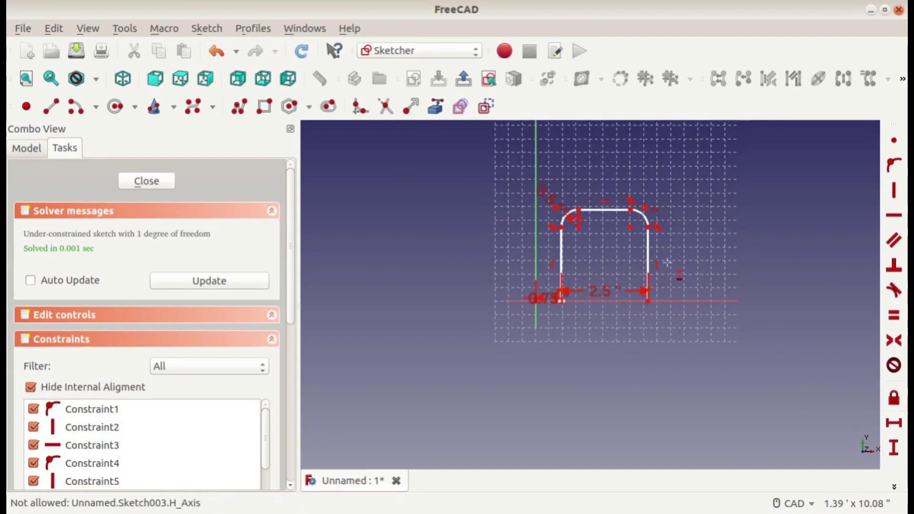
left_click(648, 262)
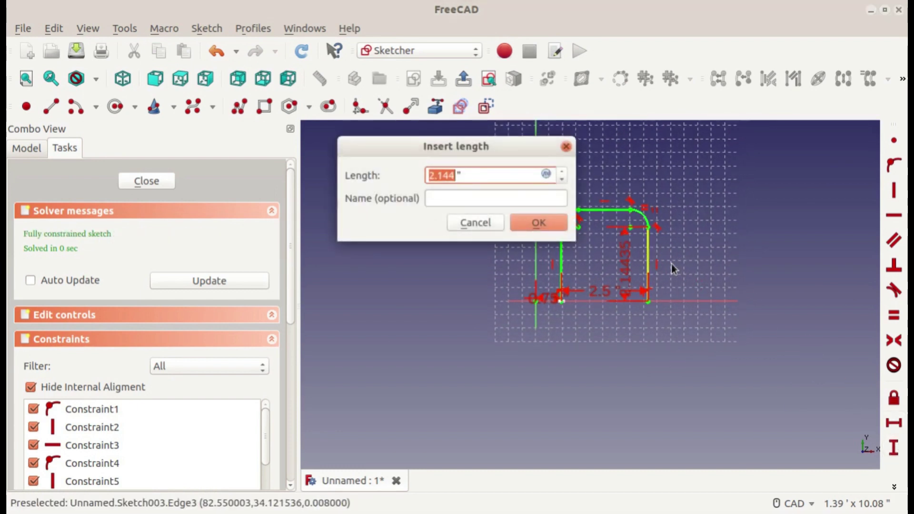
type("2.5")
key("Return")
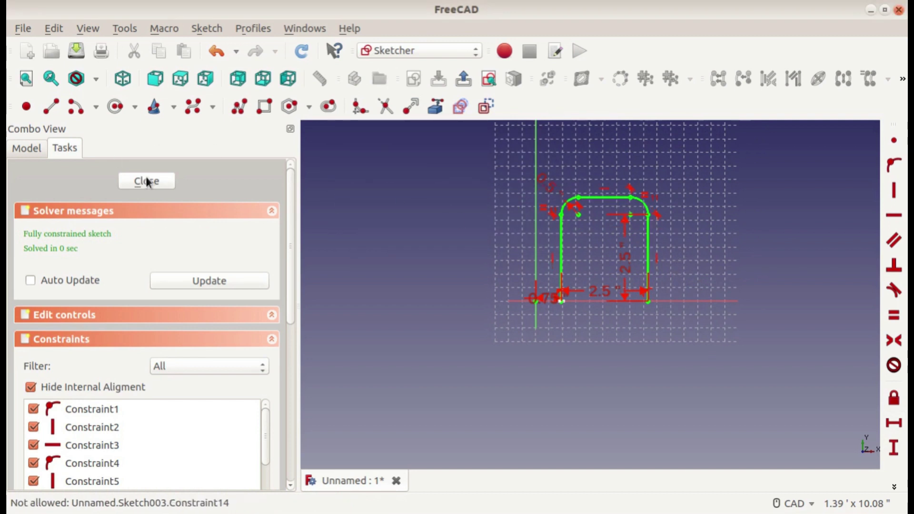
left_click(147, 182)
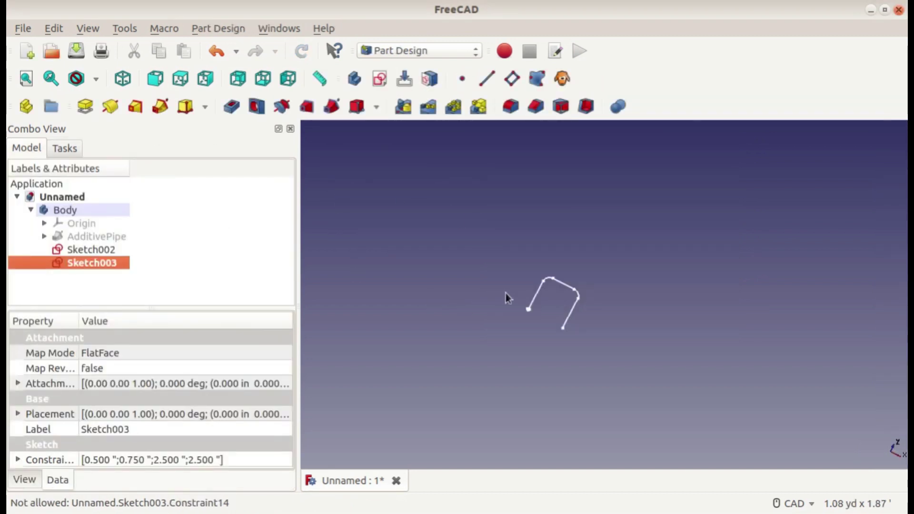
Step: Make the hidden AdditivePipe visible and check how the path sketch lies against the U-shaped body
scroll(521, 297, "up", 5)
left_click(82, 237)
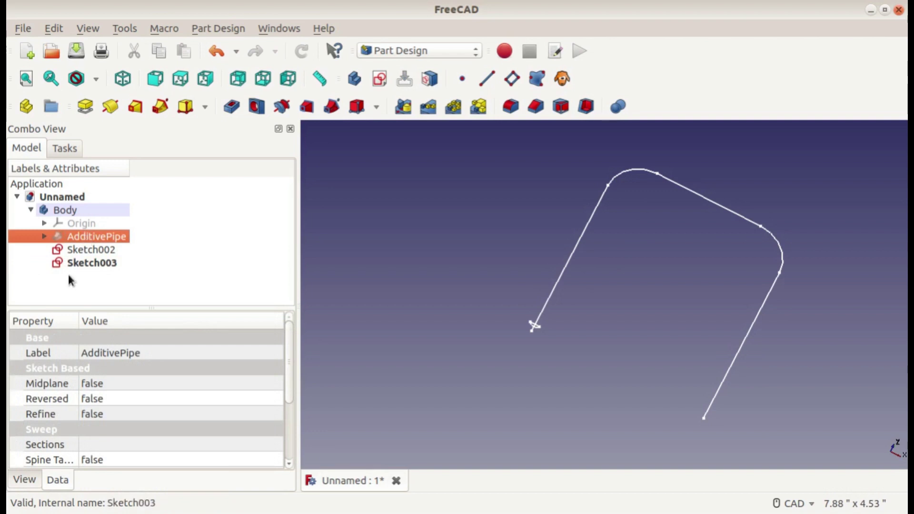
key("space")
scroll(679, 288, "up", 2)
middle_click_drag(678, 283, 714, 226)
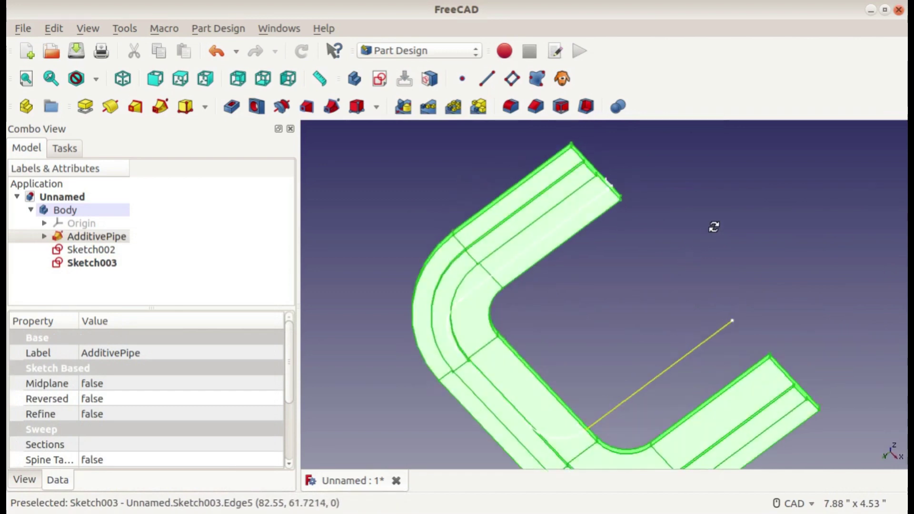
scroll(723, 209, "up", 2)
middle_click_drag(604, 376, 581, 252)
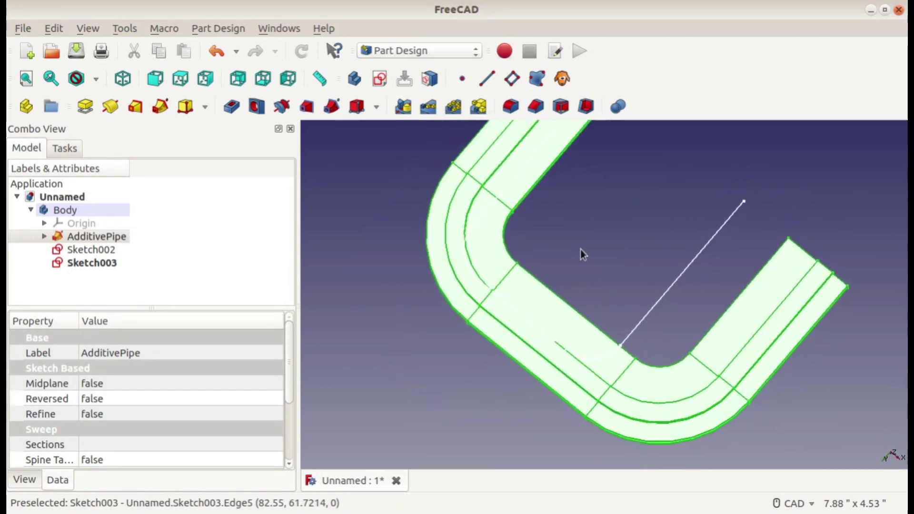
scroll(524, 253, "down", 5)
scroll(524, 253, "up", 5)
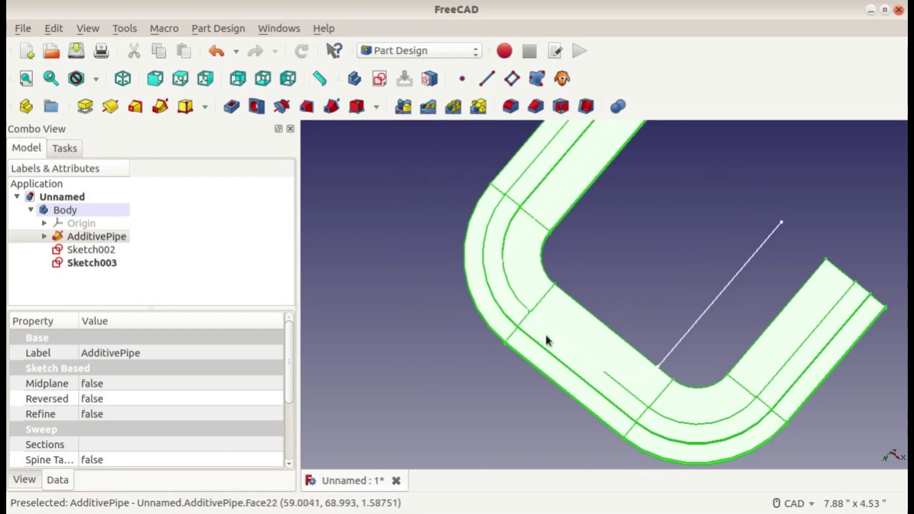
Step: Reopen Sketch003, set the horizontal distance between the two vertical lines to 3.5", and close the sketch
left_click(91, 250)
double_click(92, 263)
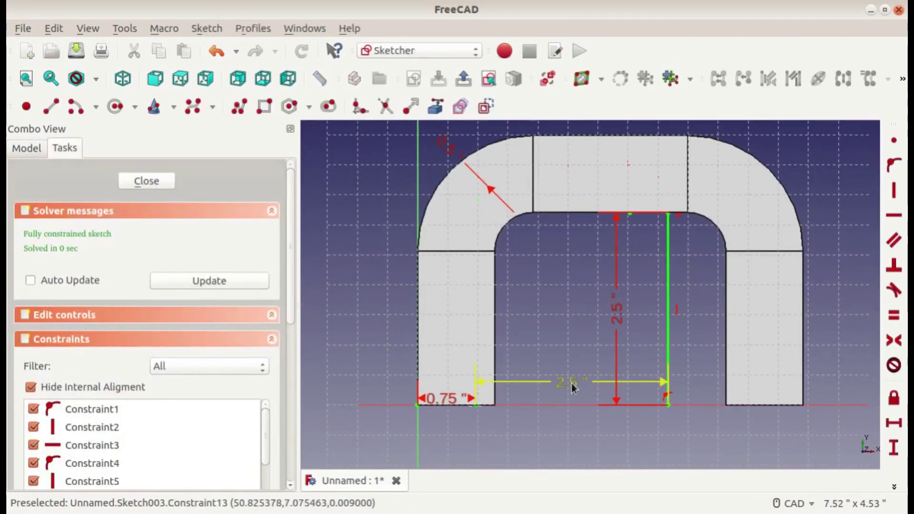
double_click(571, 383)
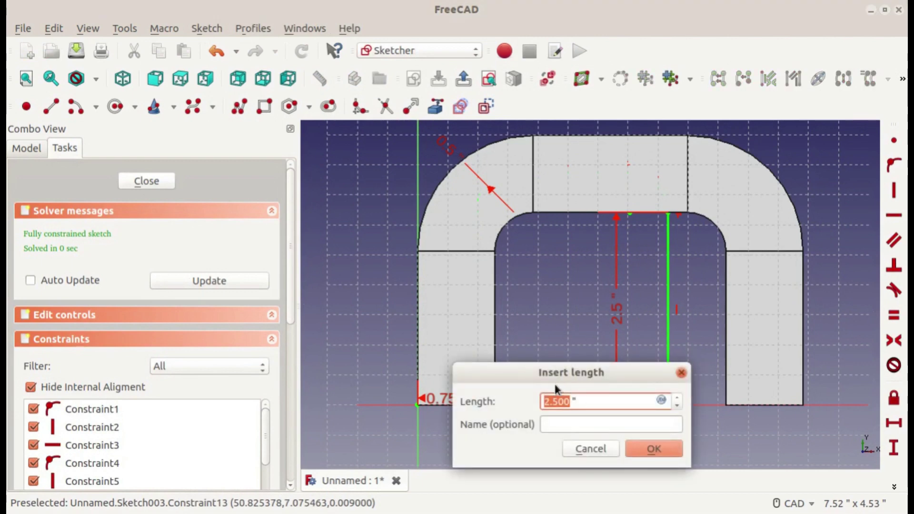
type("3.5")
key("Return")
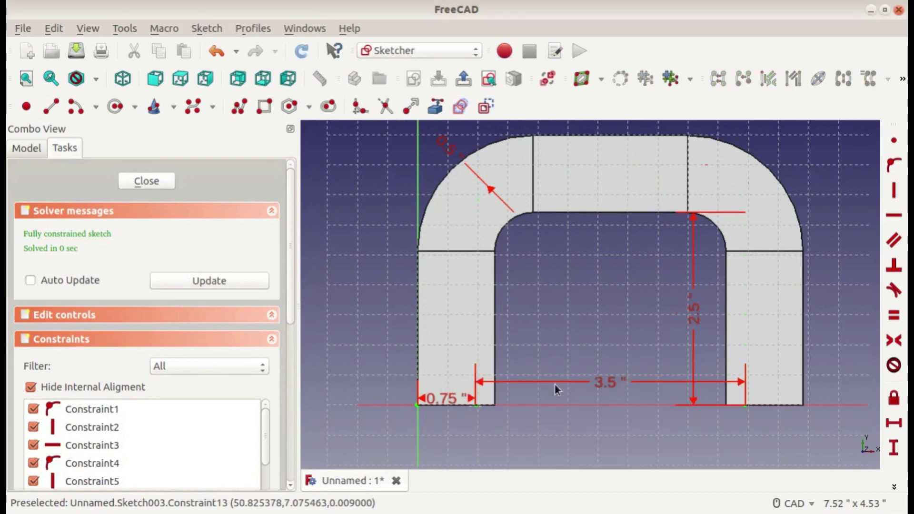
left_click(174, 181)
Step: Examine how the corrected path sketch runs along both legs and corners of the U-shaped body
mouse_move(396, 270)
middle_mouse_down()
mouse_move(607, 236)
mouse_move(595, 307)
mouse_move(650, 267)
mouse_move(683, 288)
mouse_move(671, 273)
mouse_move(672, 251)
mouse_move(576, 335)
middle_mouse_up()
scroll(673, 250, "down", 4)
scroll(575, 335, "up", 4)
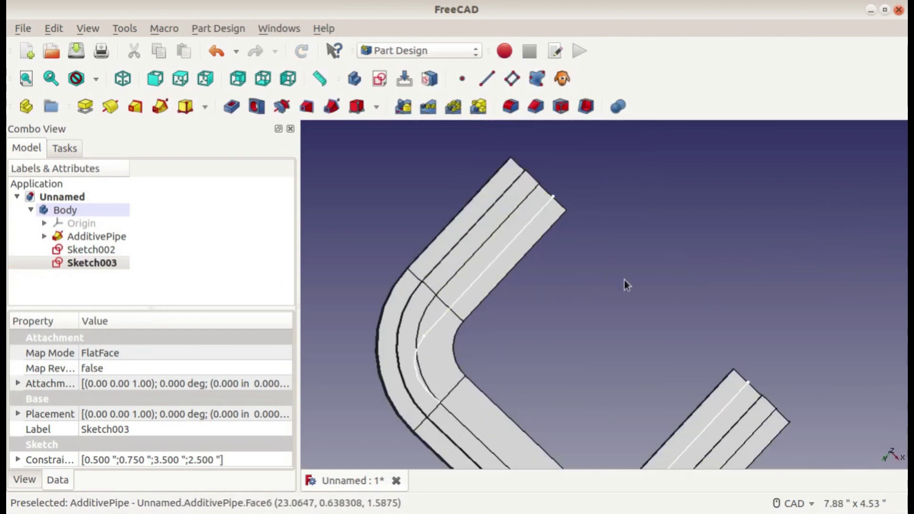
scroll(532, 320, "down", 5)
middle_click_drag(532, 321, 651, 128)
scroll(546, 286, "up", 5)
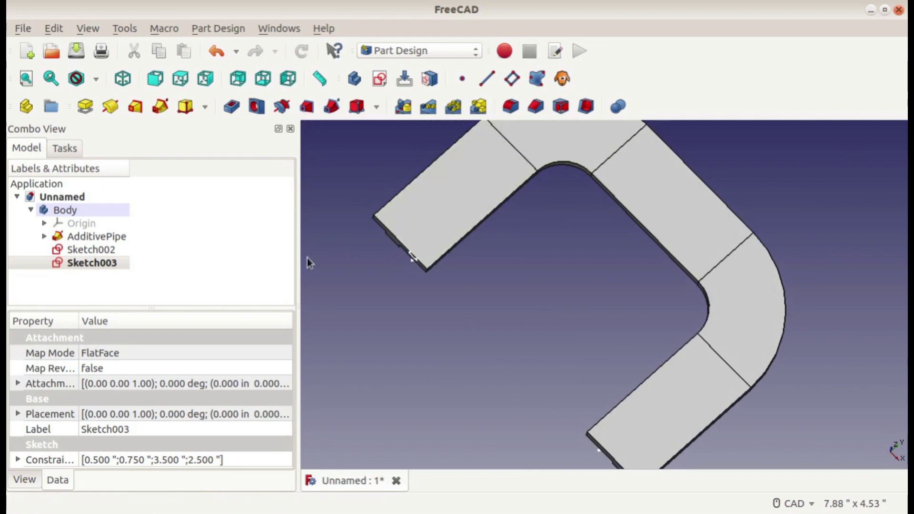
left_click(343, 354)
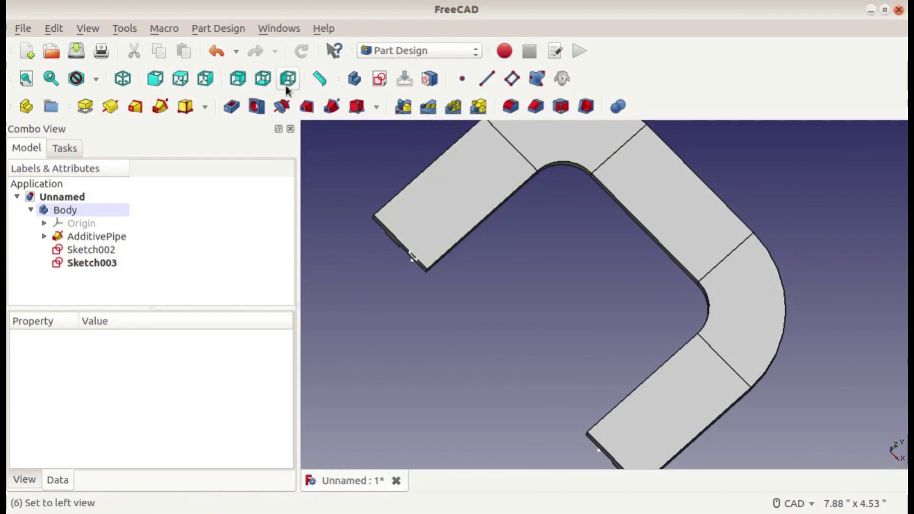
Step: Cut the groove with a subtractive pipe that sweeps the half-circle profile Sketch002 along the path Sketch003
left_click(91, 252)
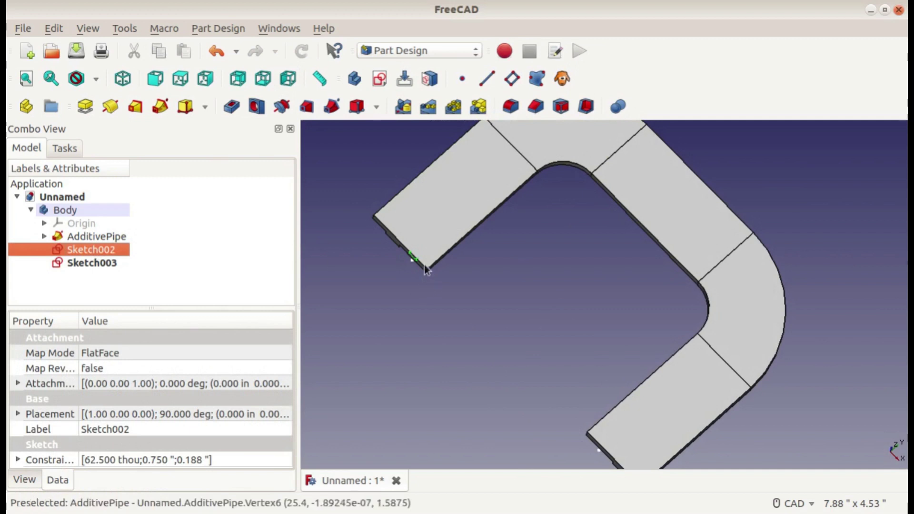
scroll(410, 269, "up", 5)
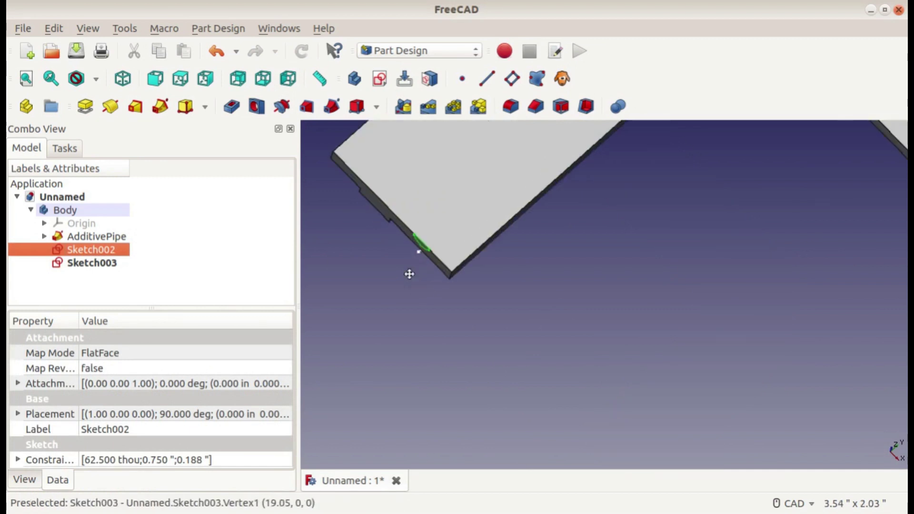
left_click(332, 106)
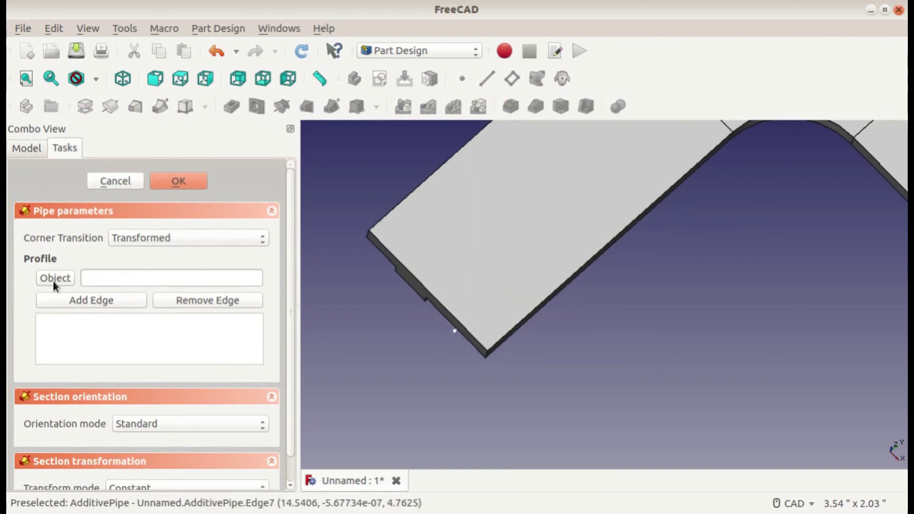
middle_click_drag(353, 367, 581, 240)
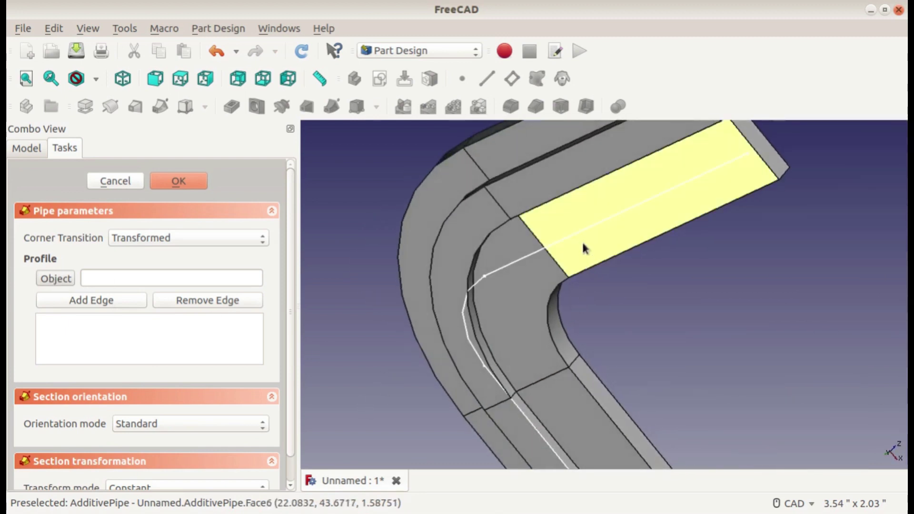
left_click(514, 266)
middle_click_drag(506, 287, 464, 342)
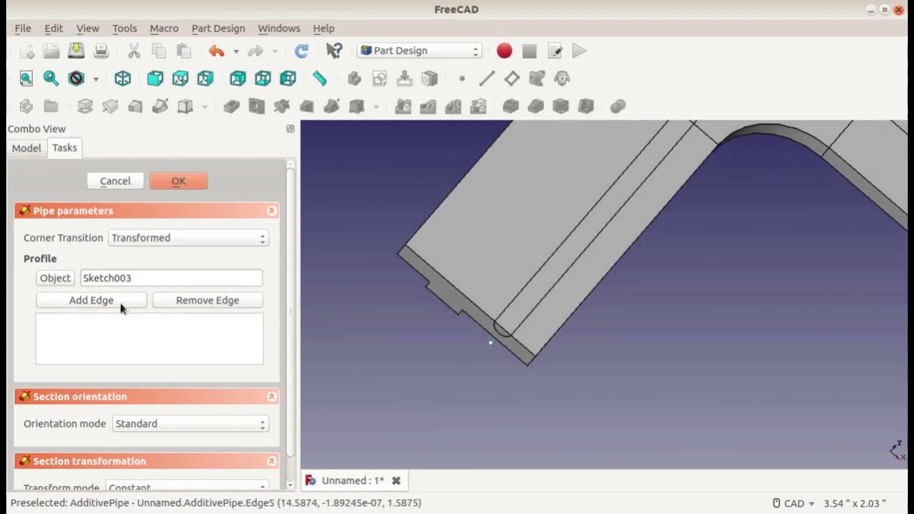
left_click(179, 182)
scroll(522, 274, "down", 5)
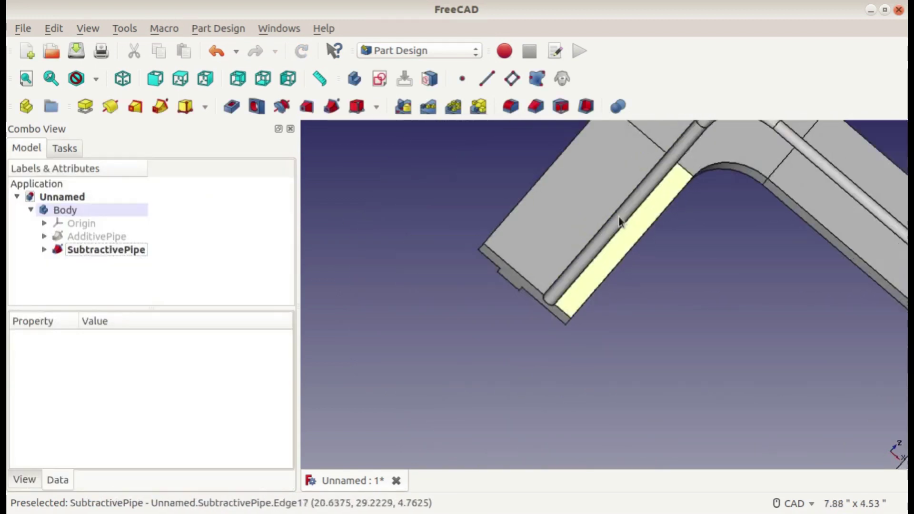
Step: Examine the half-circle groove along the legs, corners and end faces of the U-shaped body
scroll(493, 285, "up", 8)
middle_click_drag(493, 285, 591, 347)
scroll(571, 370, "down", 8)
scroll(538, 330, "up", 3)
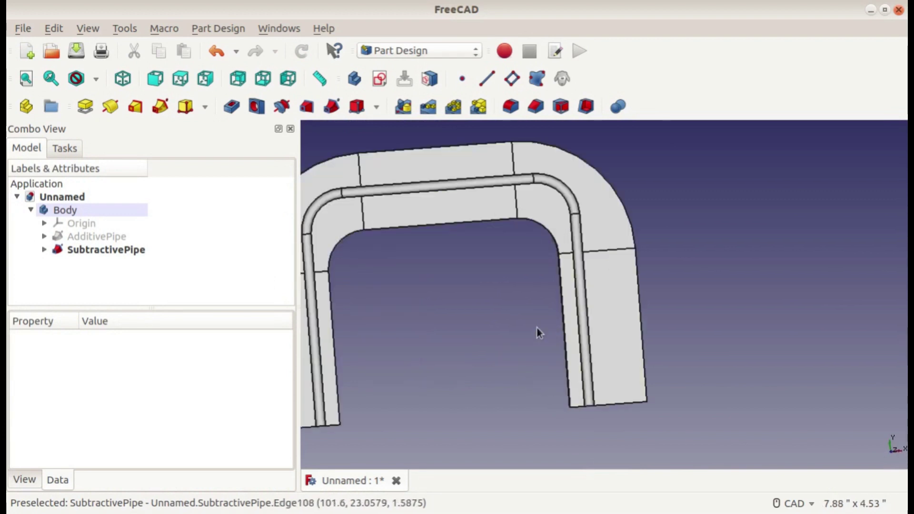
middle_click_drag(606, 247, 666, 269)
scroll(575, 287, "up", 3)
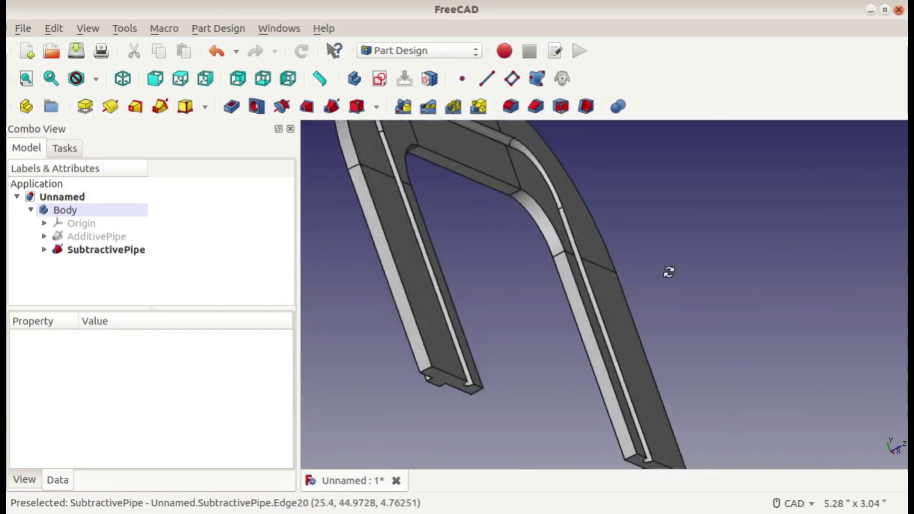
scroll(590, 283, "down", 4)
middle_click_drag(590, 284, 635, 317)
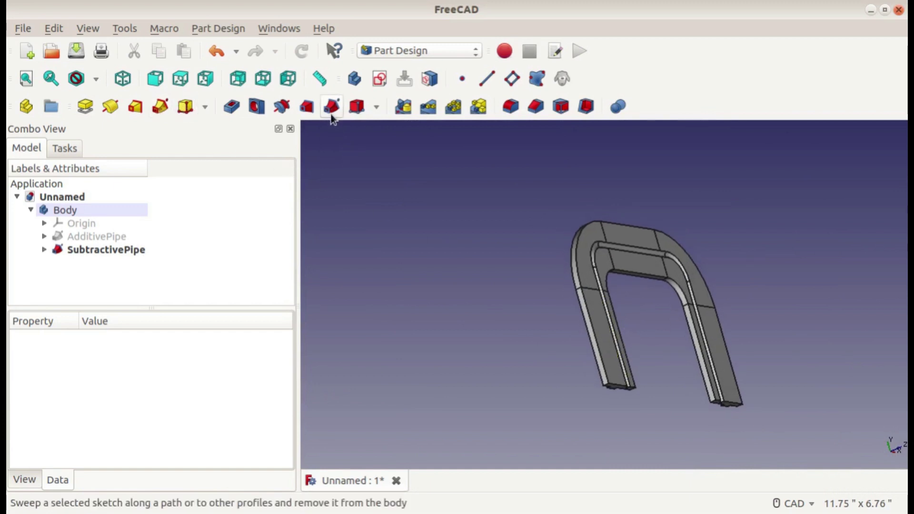
scroll(633, 367, "up", 2)
middle_click_drag(473, 359, 558, 331)
scroll(834, 355, "up", 2)
scroll(557, 332, "down", 6)
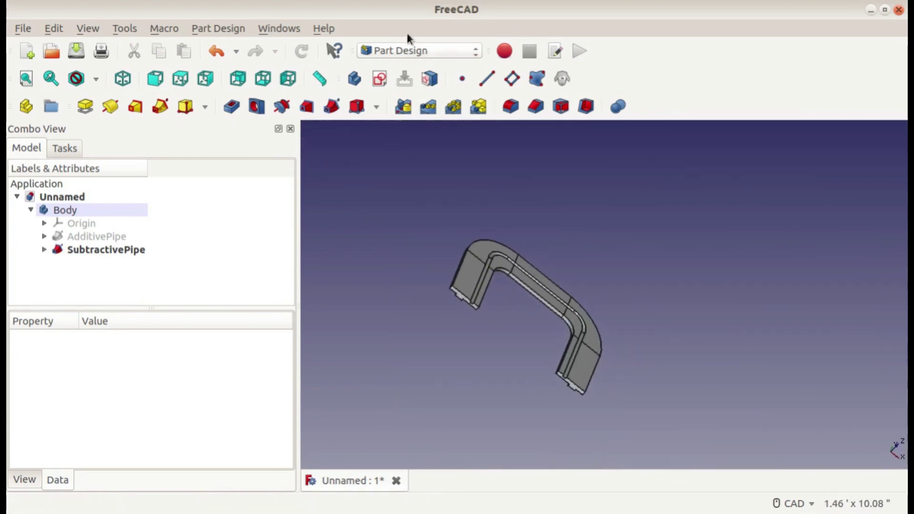